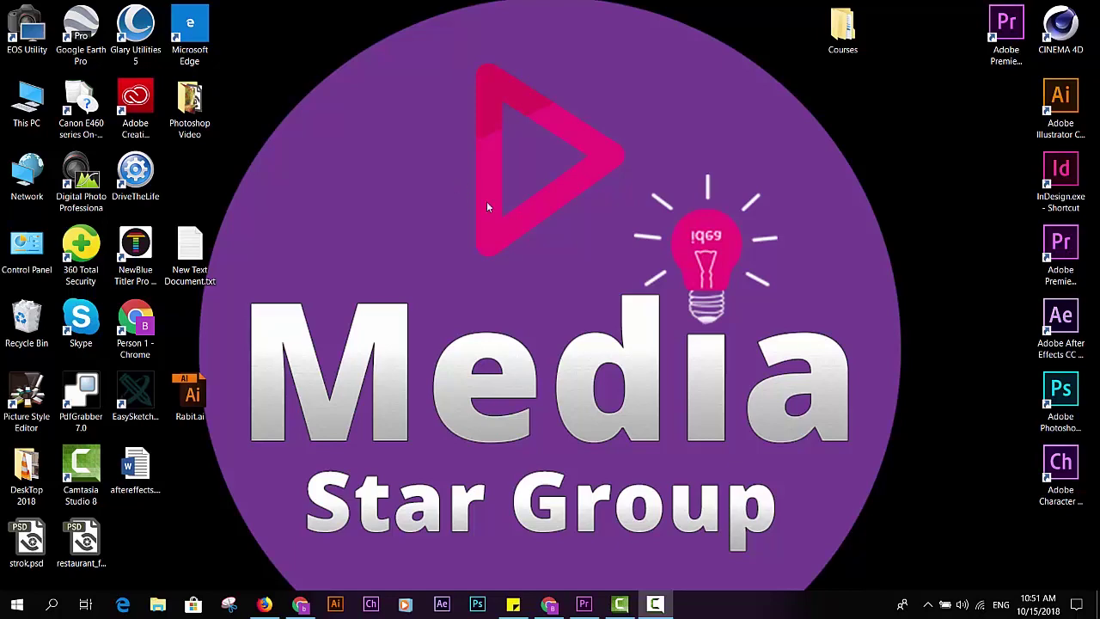
# - Bring the open Premiere Pro project with the seascape lower-third graphic to the front
pyautogui.click(583, 604)
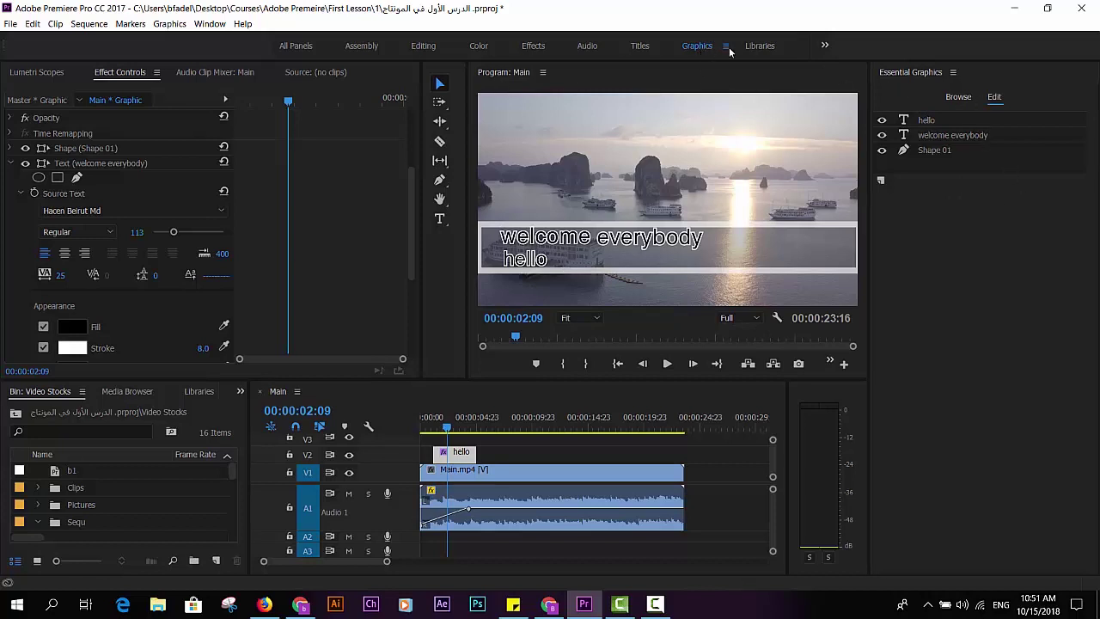
# - Rename the graphic's Shape 01 layer to 'bg' in Essential Graphics
pyautogui.click(926, 122)
pyautogui.click(928, 136)
pyautogui.click(933, 151)
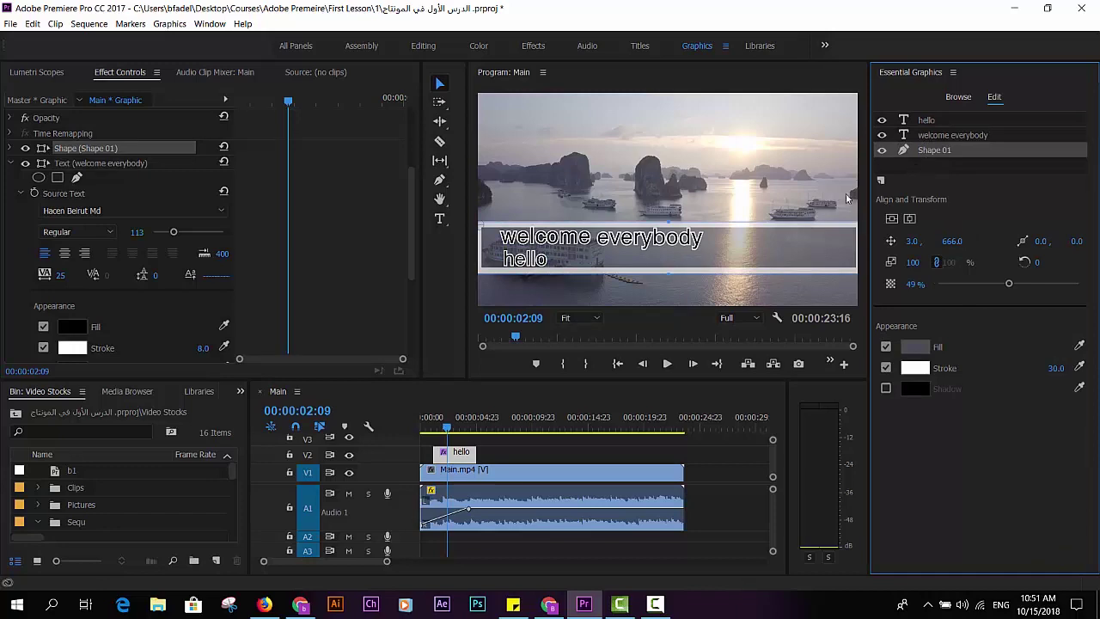
pyautogui.rightClick(927, 153)
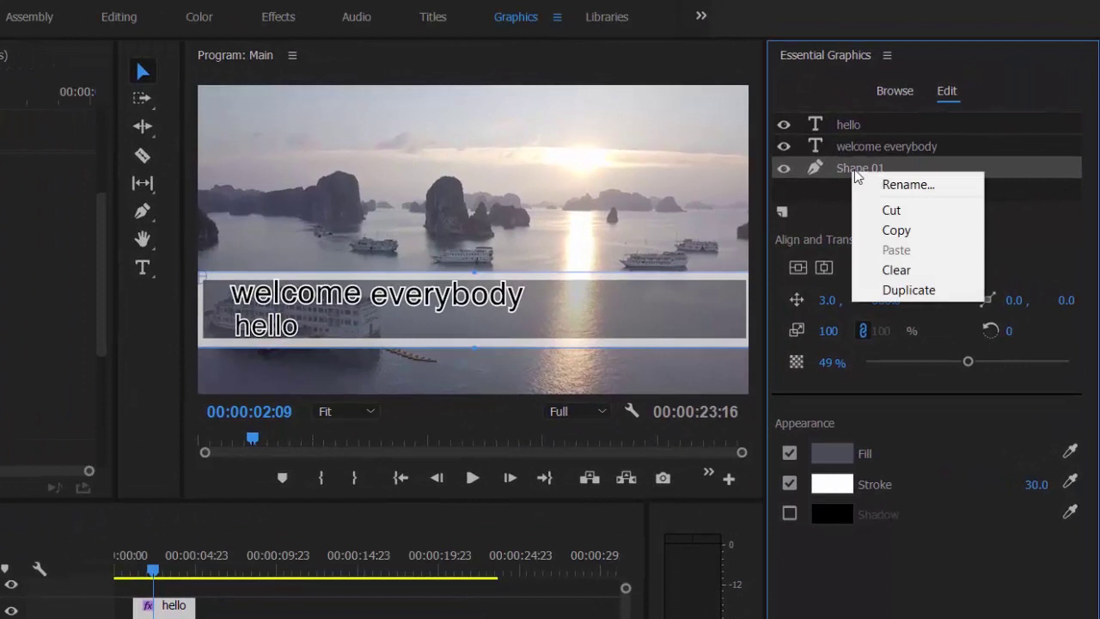
pyautogui.click(922, 185)
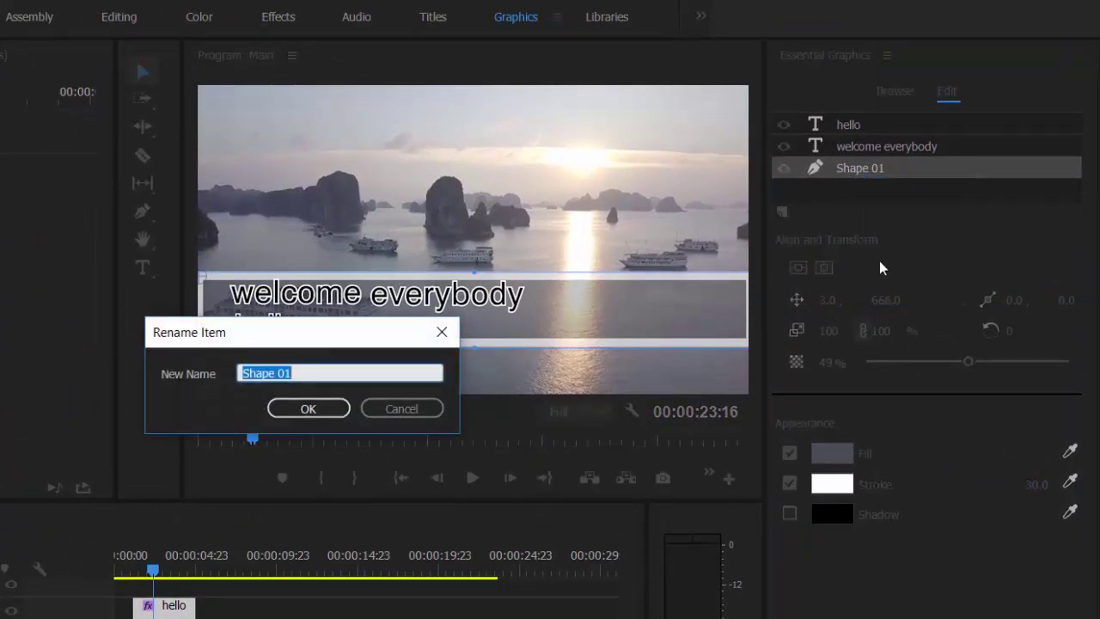
pyautogui.write('bg')
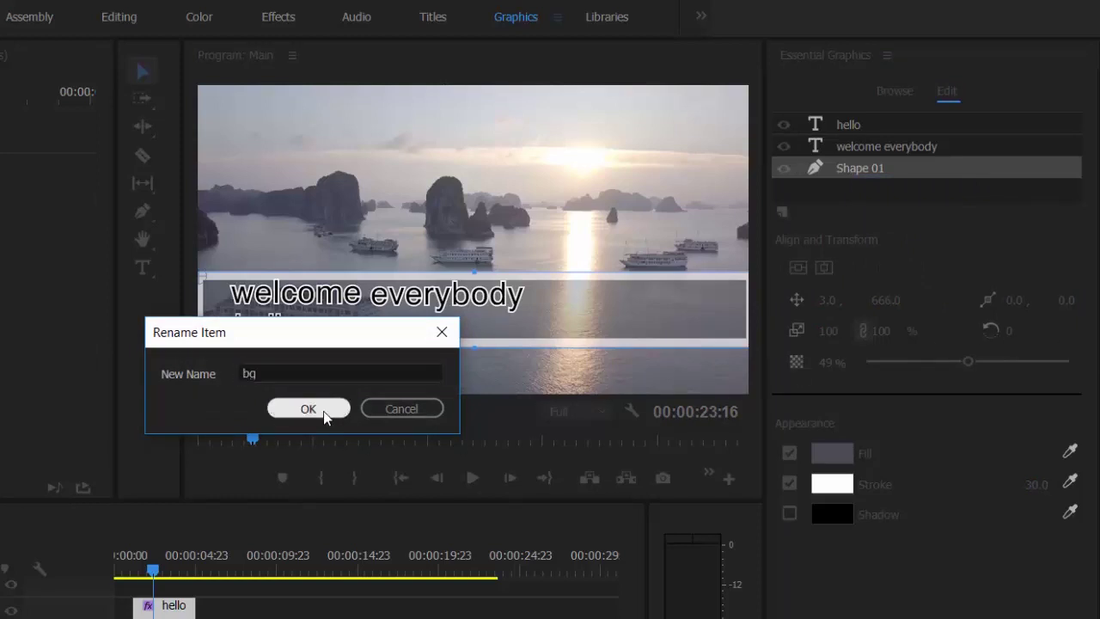
pyautogui.click(325, 410)
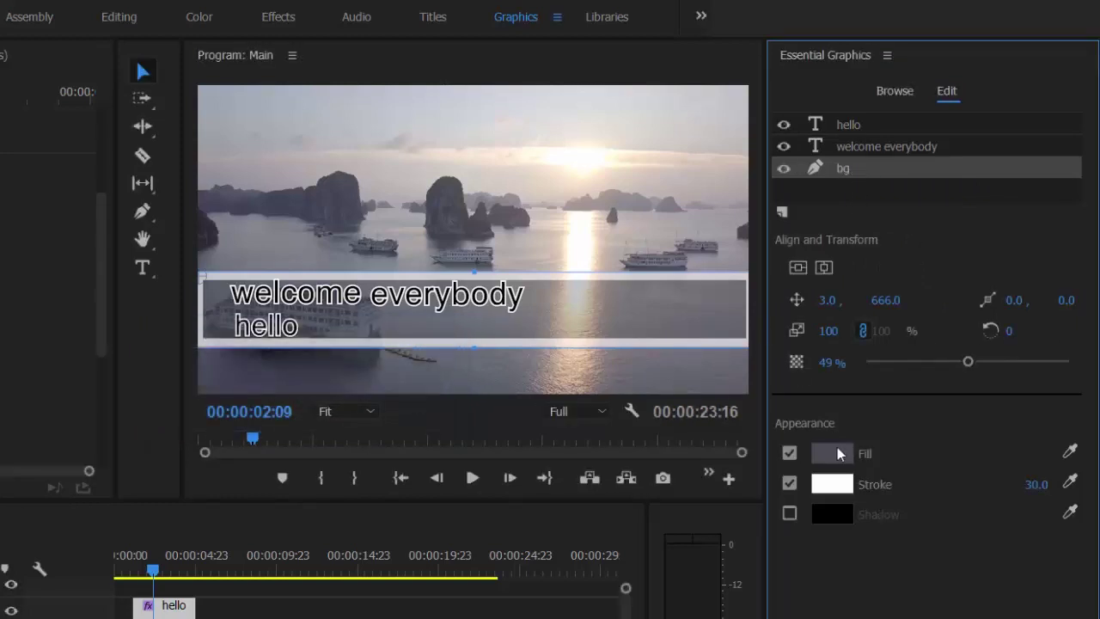
pyautogui.click(783, 212)
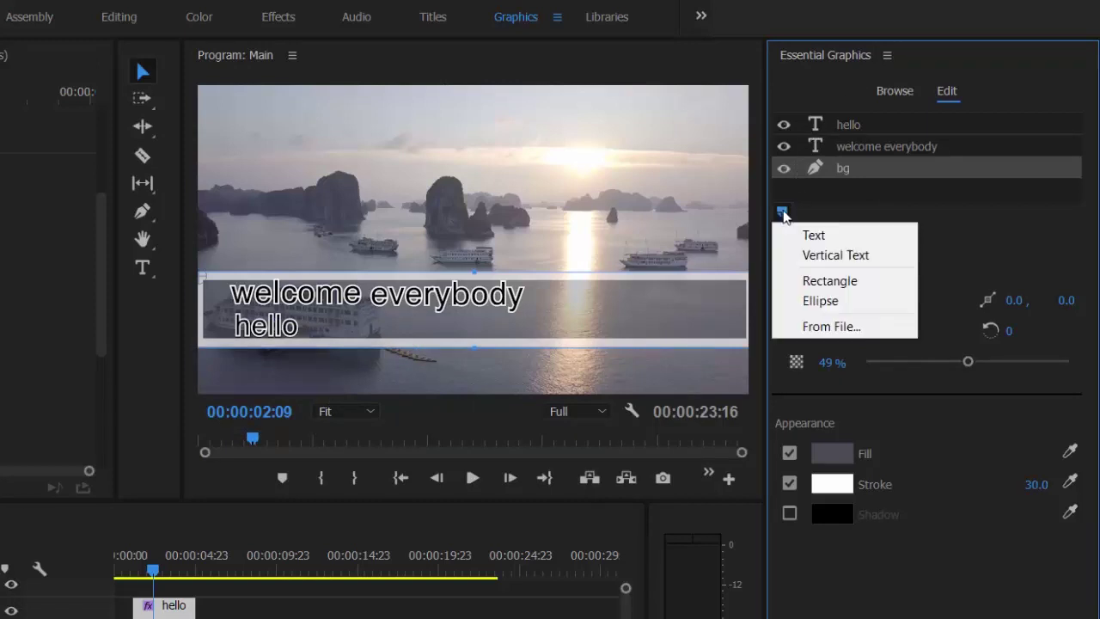
pyautogui.click(830, 239)
pyautogui.click(830, 235)
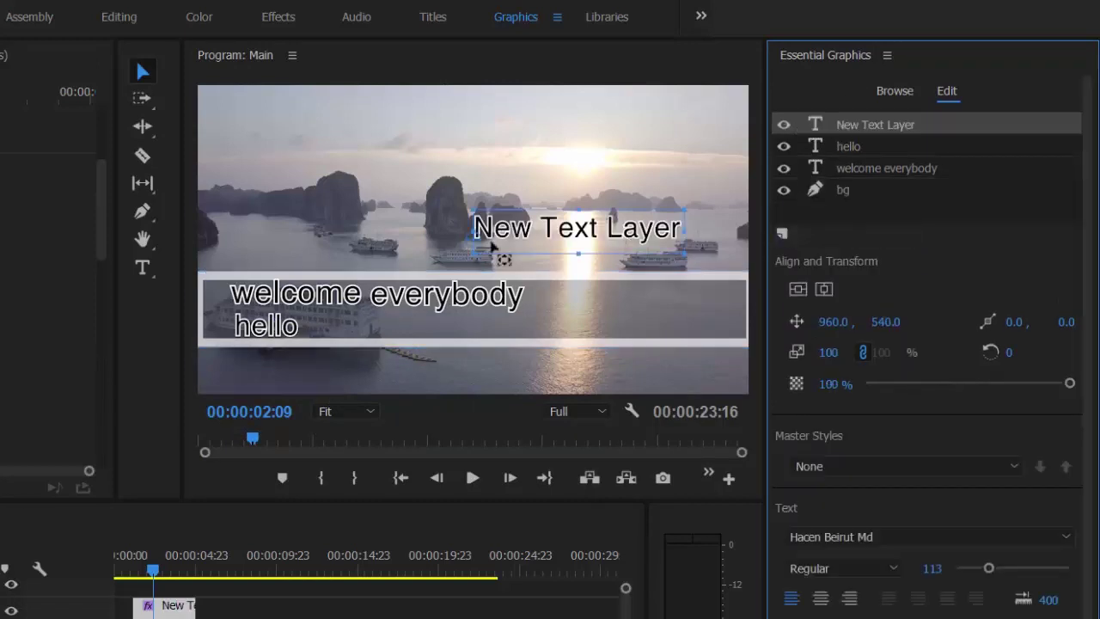
pyautogui.click(567, 243)
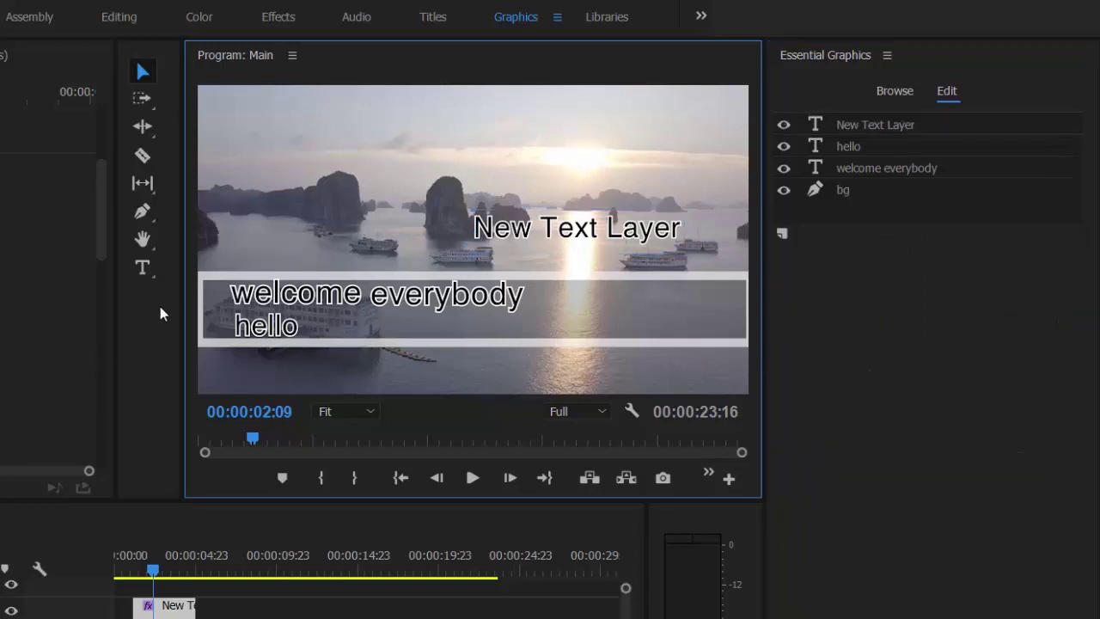
pyautogui.click(144, 269)
pyautogui.click(569, 239)
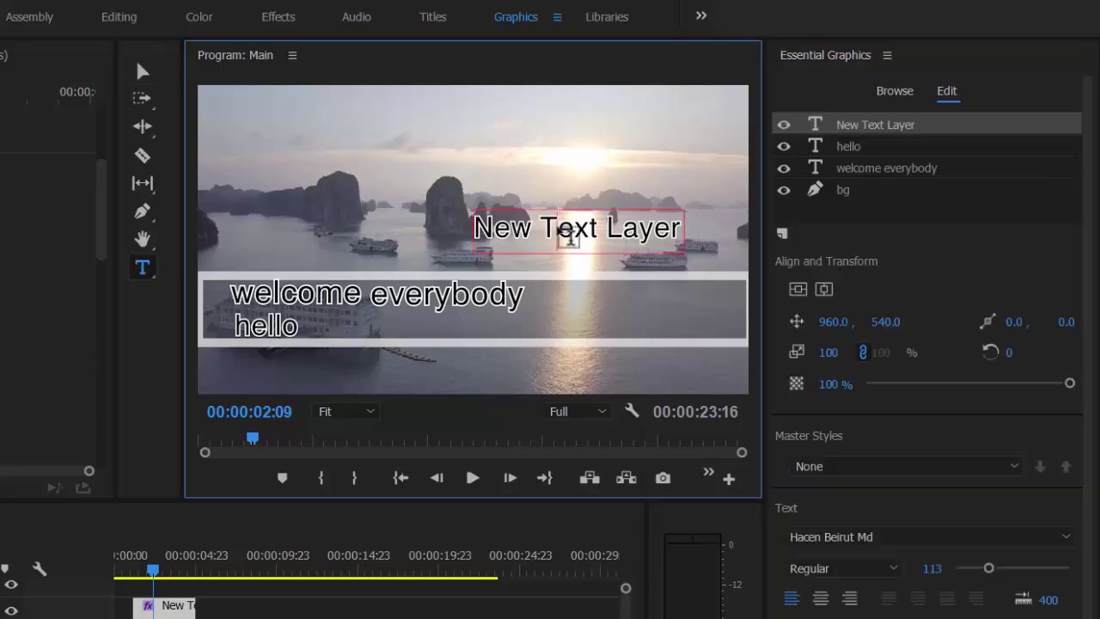
pyautogui.tripleClick(568, 239)
pyautogui.write('bf')
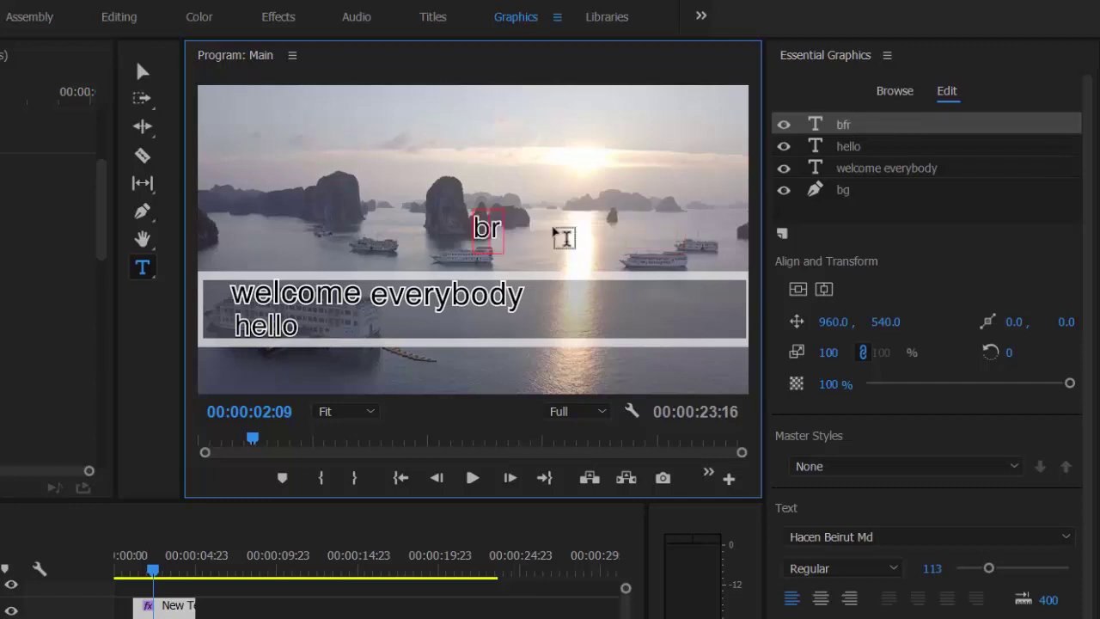
pyautogui.write('gfgr')
pyautogui.click(144, 73)
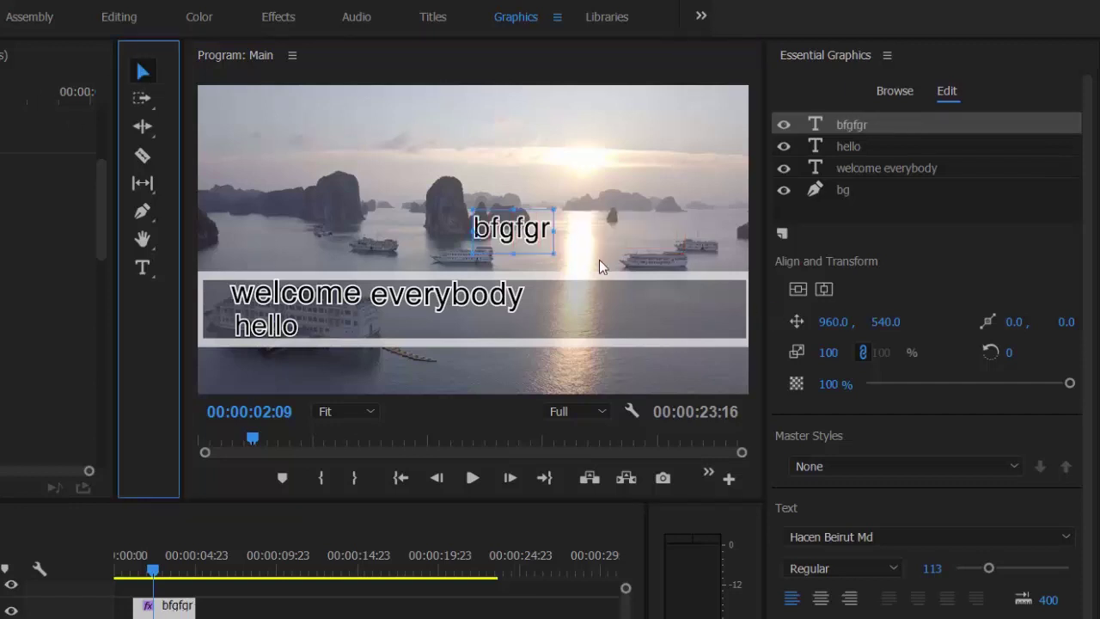
pyautogui.click(533, 244)
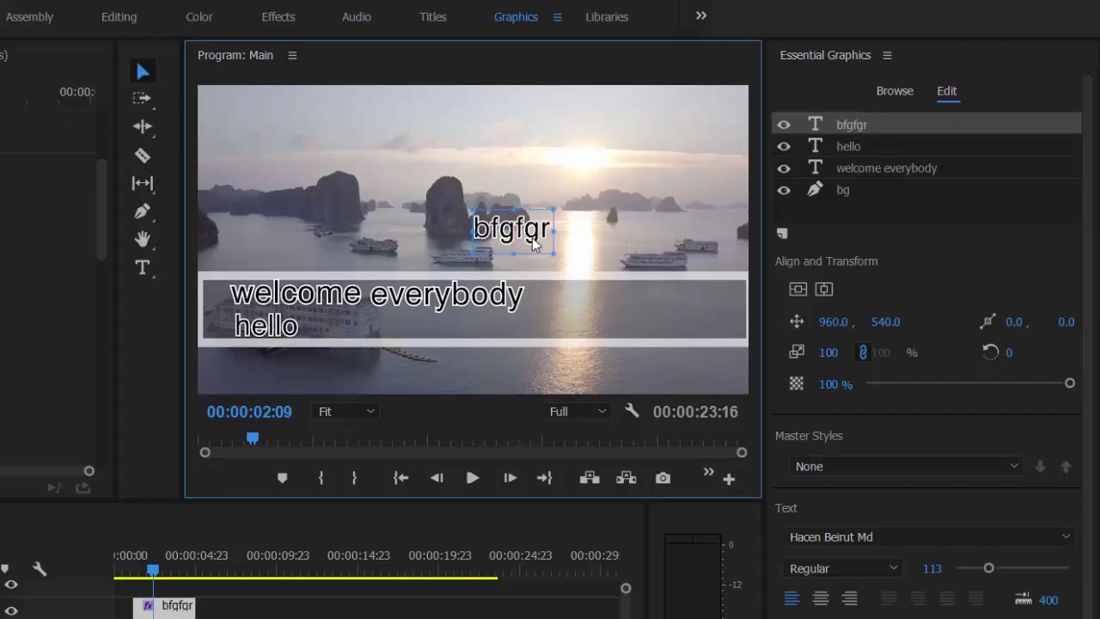
pyautogui.press('Delete')
pyautogui.click(780, 210)
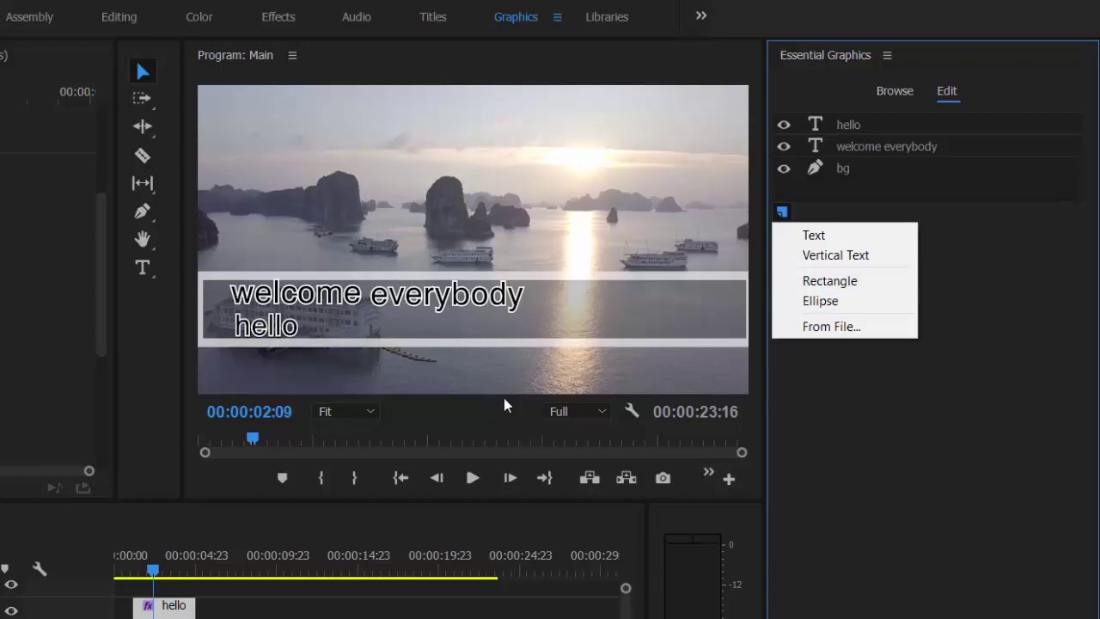
# - Add Rabit.ai from the Desktop to the graphic as a new layer from file
pyautogui.click(818, 332)
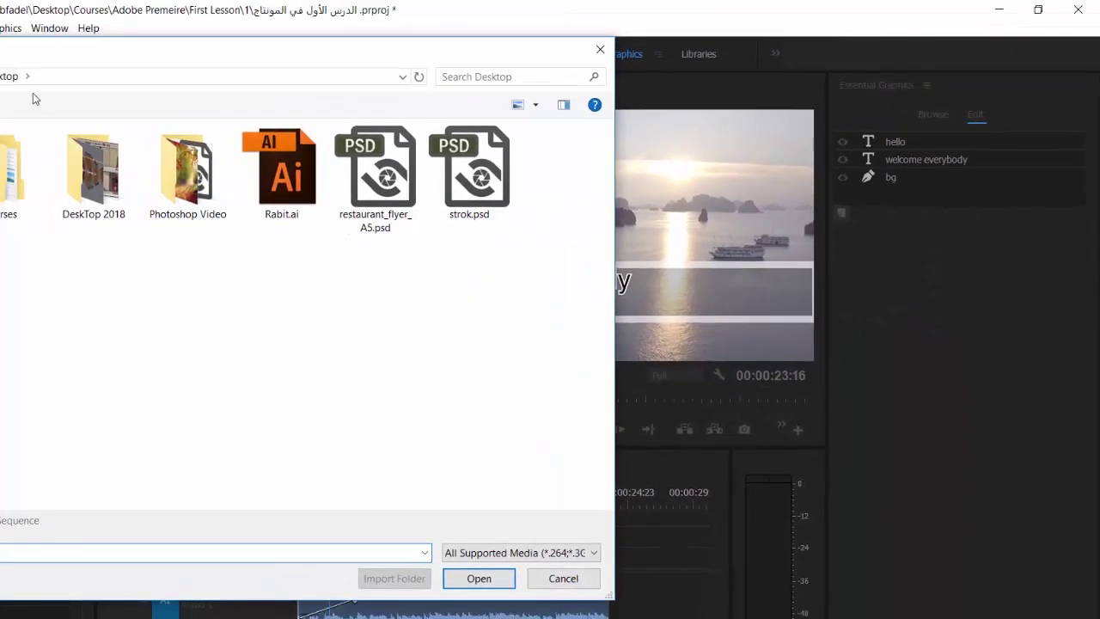
pyautogui.click(288, 190)
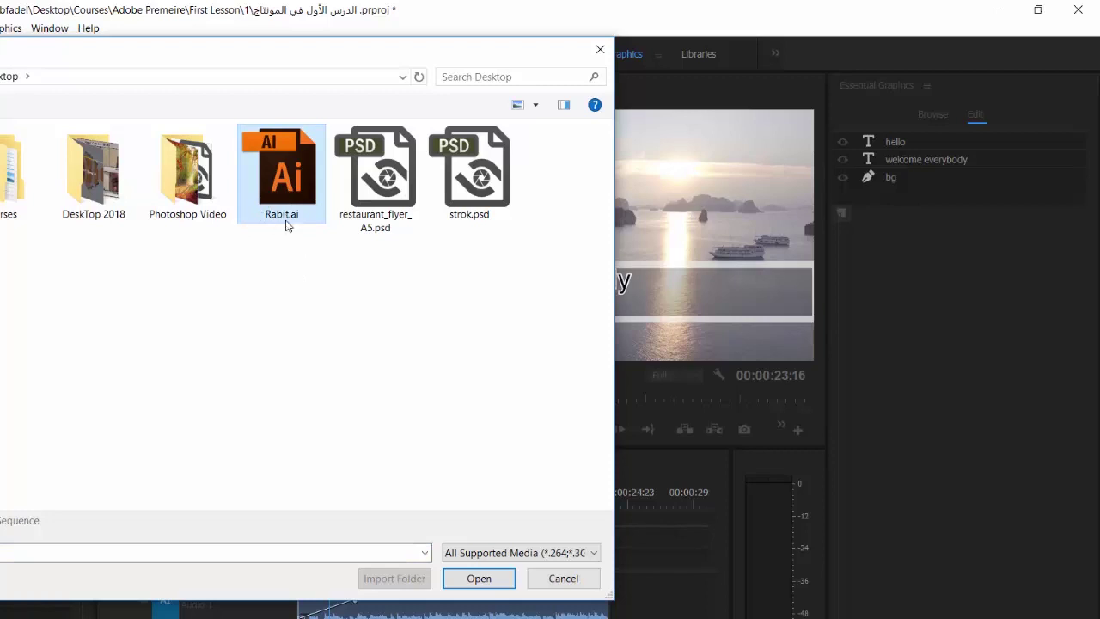
pyautogui.click(491, 582)
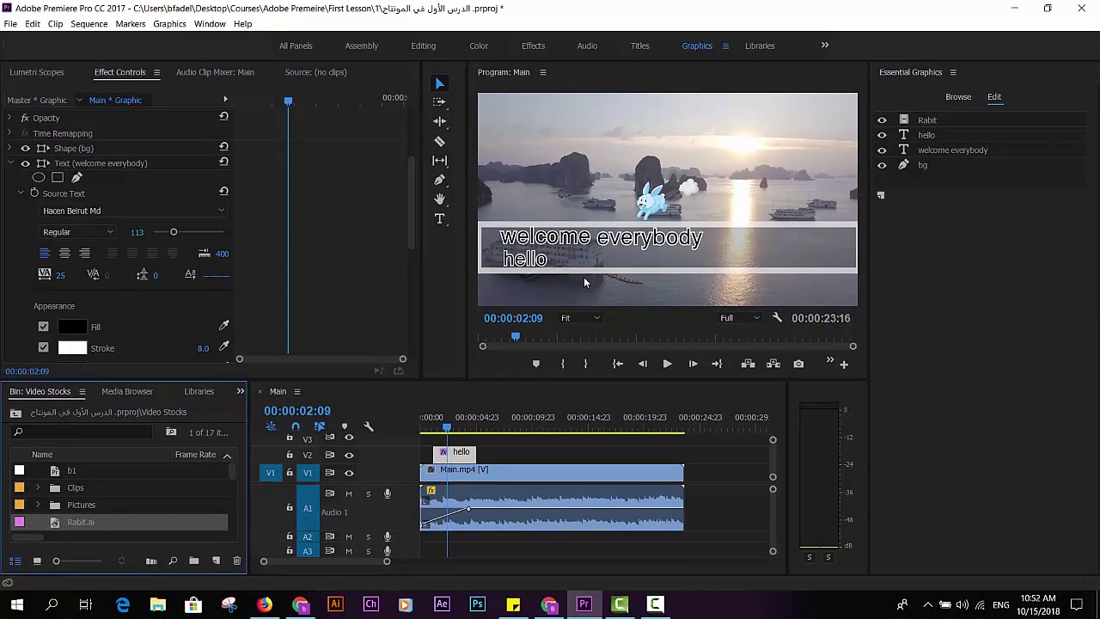
# - Move the Rabit layer onto the bar's right end at 1663.2, 767.1, keeping opacity 100%
pyautogui.click(914, 121)
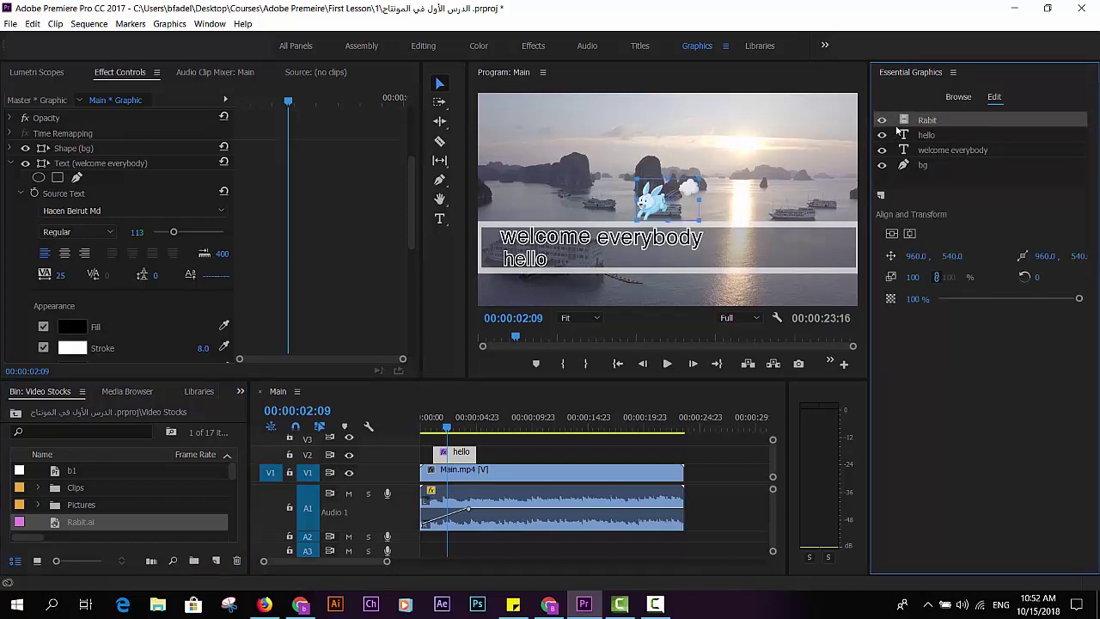
pyautogui.moveTo(654, 202)
pyautogui.mouseDown()
pyautogui.moveTo(802, 255)
pyautogui.moveTo(794, 247)
pyautogui.mouseUp()
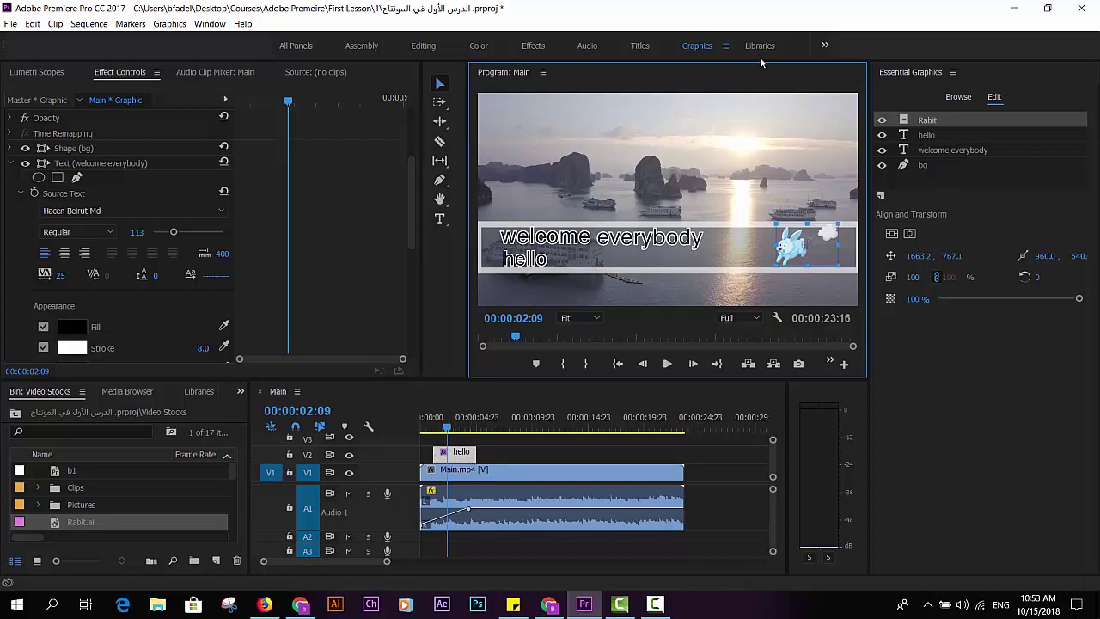
pyautogui.click(928, 135)
pyautogui.click(928, 149)
pyautogui.click(924, 164)
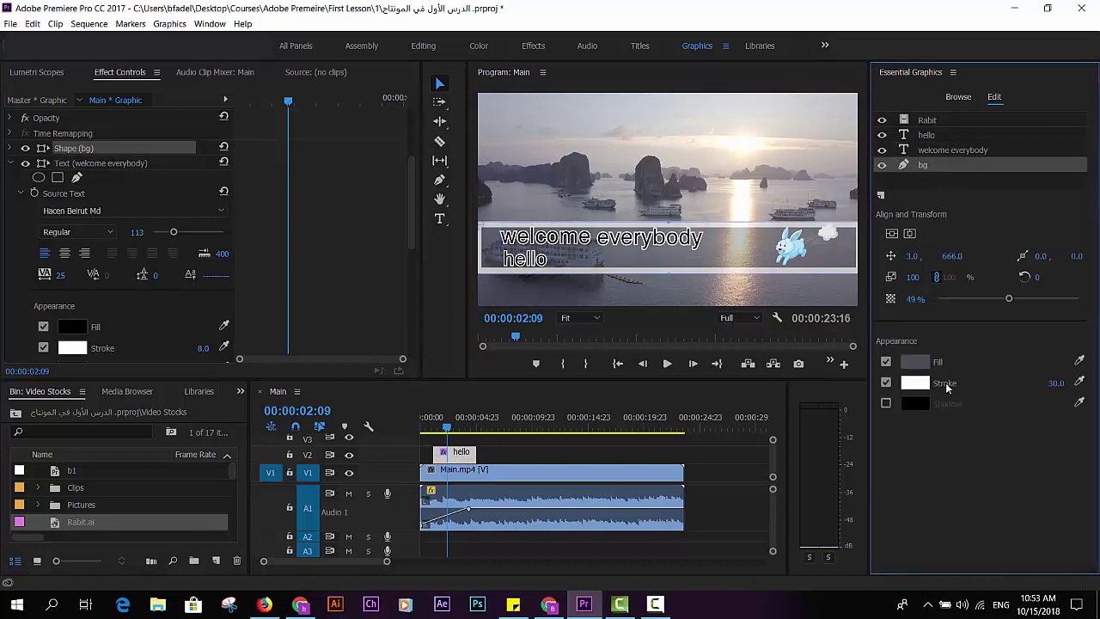
pyautogui.click(925, 122)
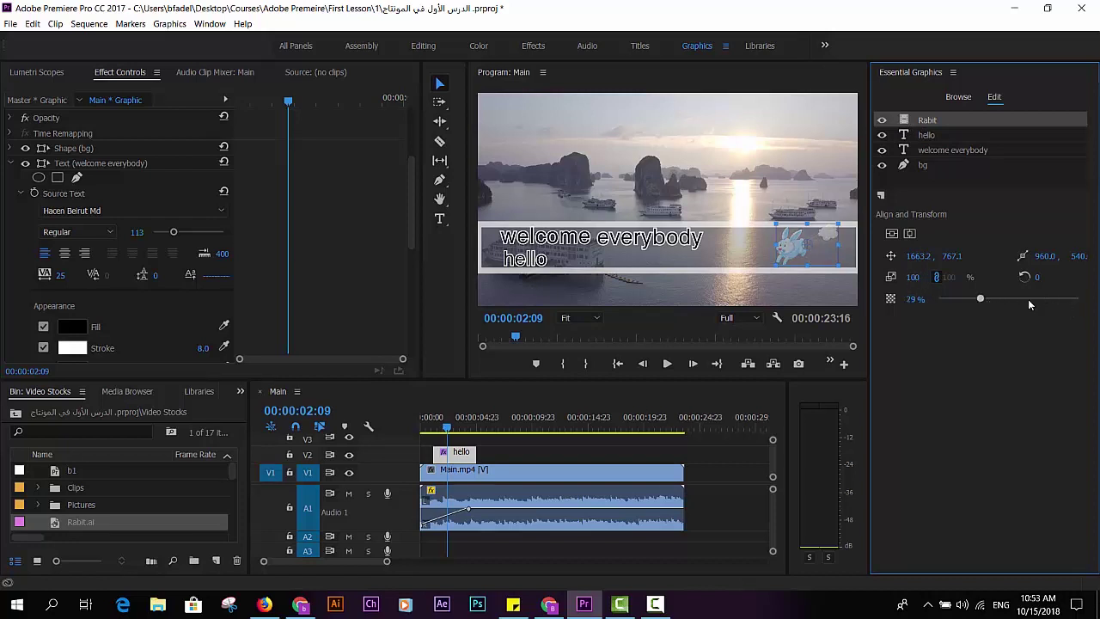
pyautogui.moveTo(1078, 298); pyautogui.dragTo(1080, 299)
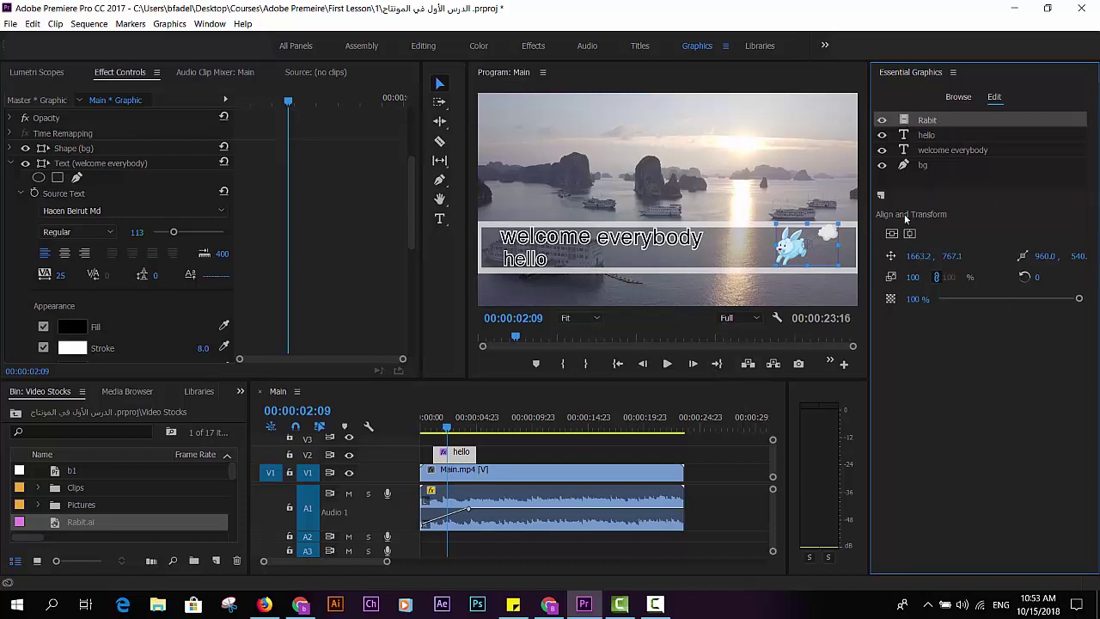
# - Review the graphic's Effect Controls sections, then show the Main.mp4 clip's motion, opacity and audio settings
pyautogui.click(9, 164)
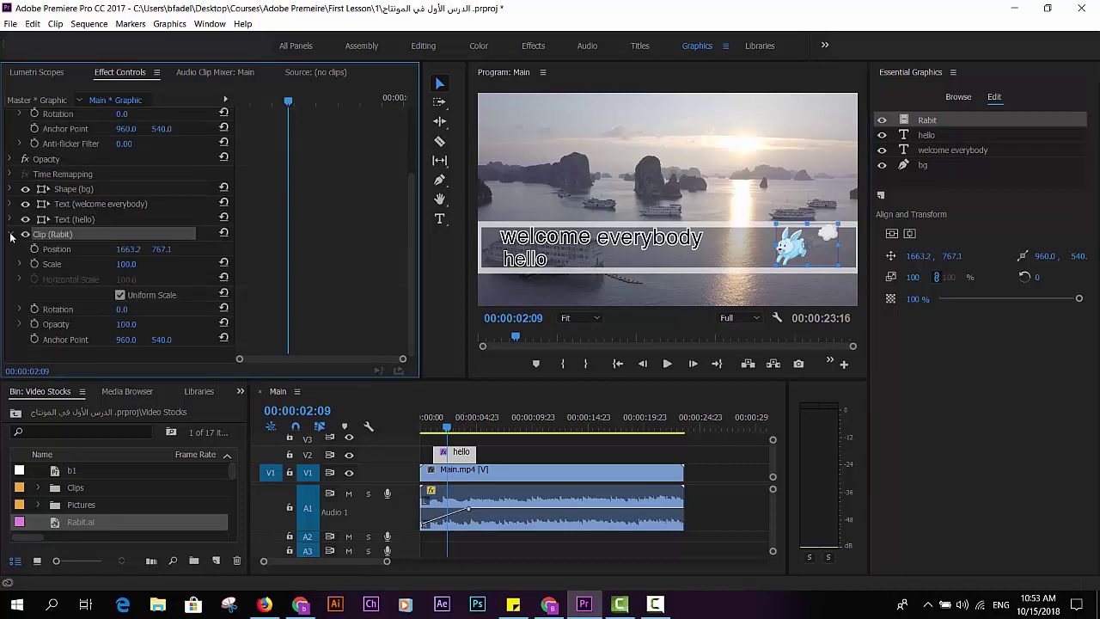
pyautogui.click(12, 238)
pyautogui.click(454, 459)
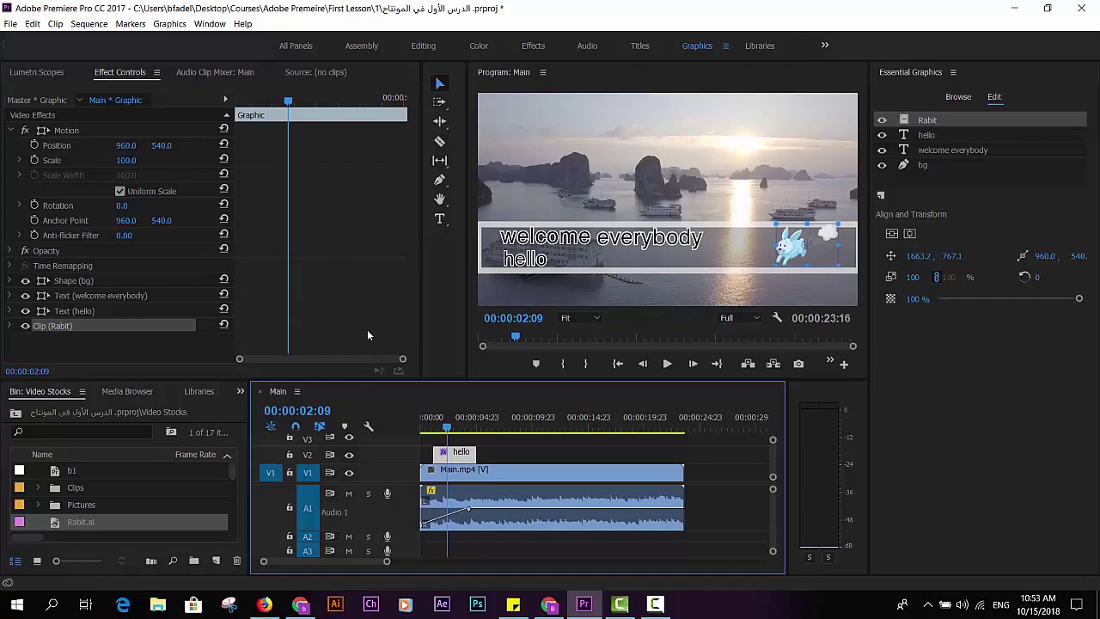
pyautogui.click(439, 85)
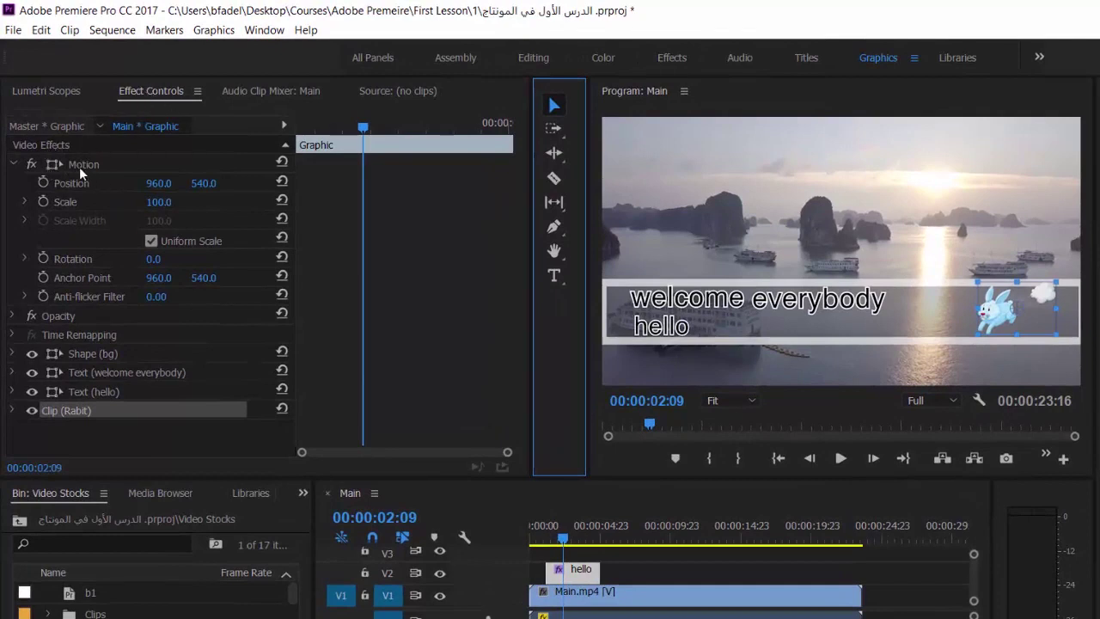
pyautogui.click(11, 165)
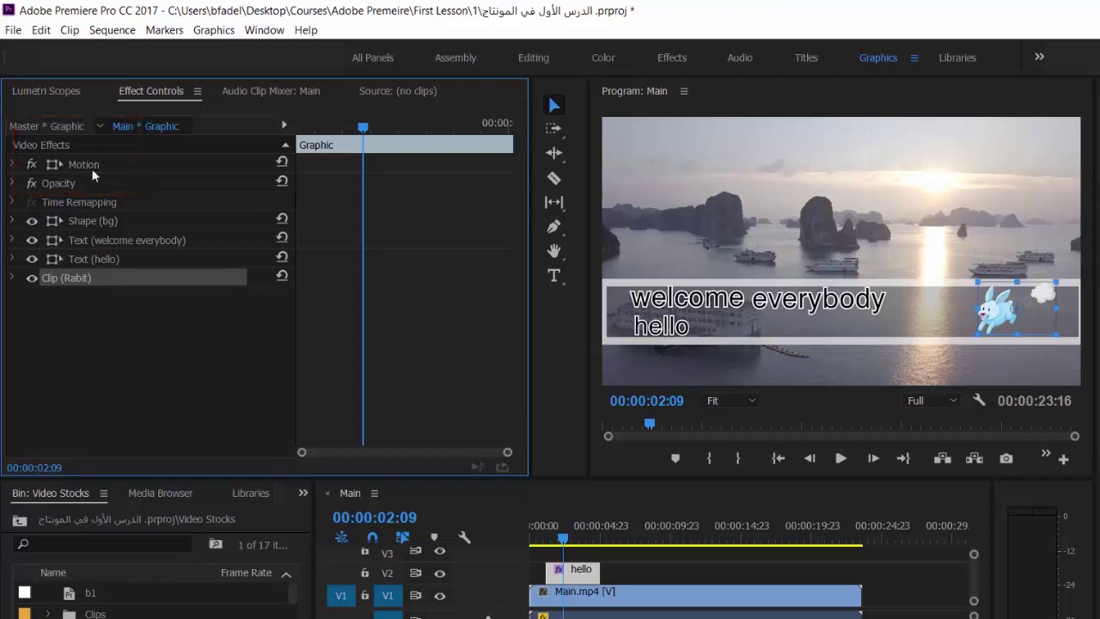
pyautogui.click(586, 574)
pyautogui.click(13, 164)
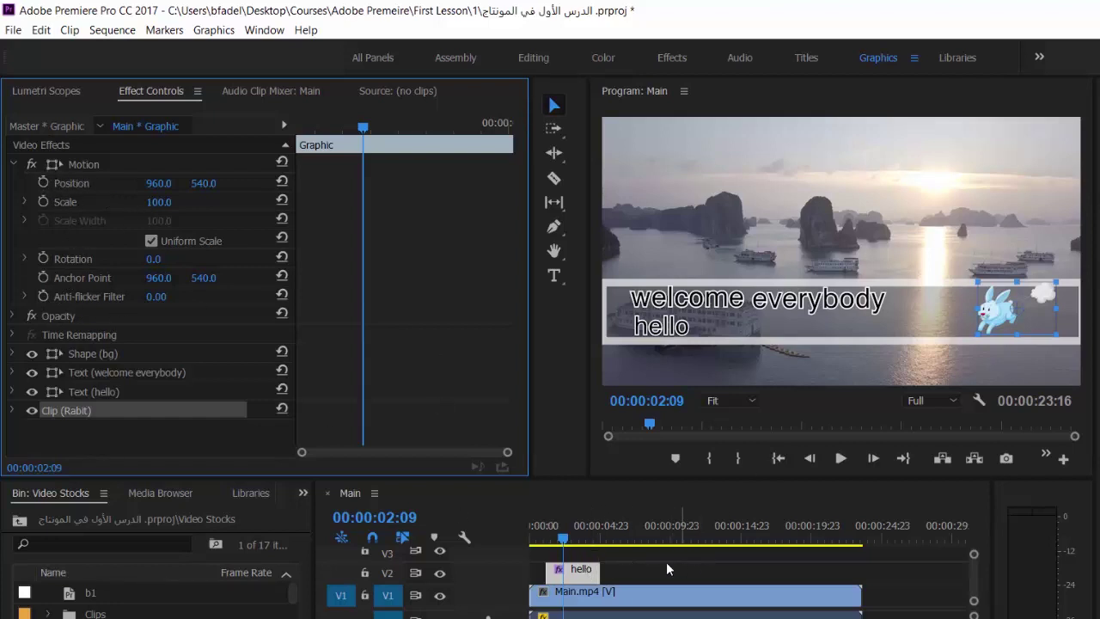
pyautogui.click(602, 597)
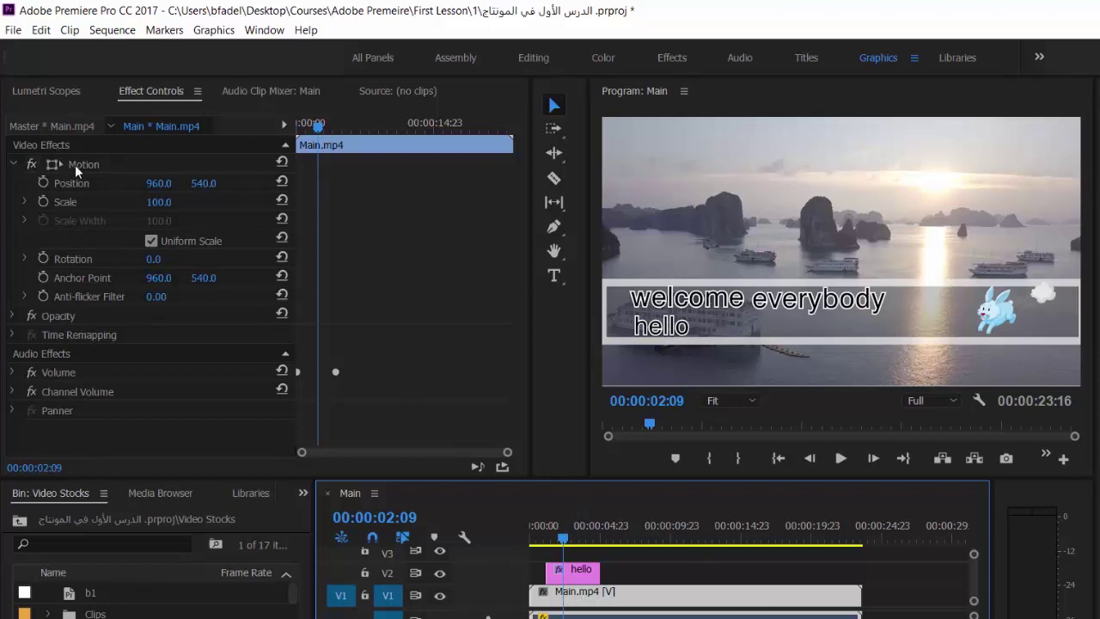
# - Reselect the hello graphic clip and go through its bg, text and rabbit layers in Effect Controls
pyautogui.click(584, 565)
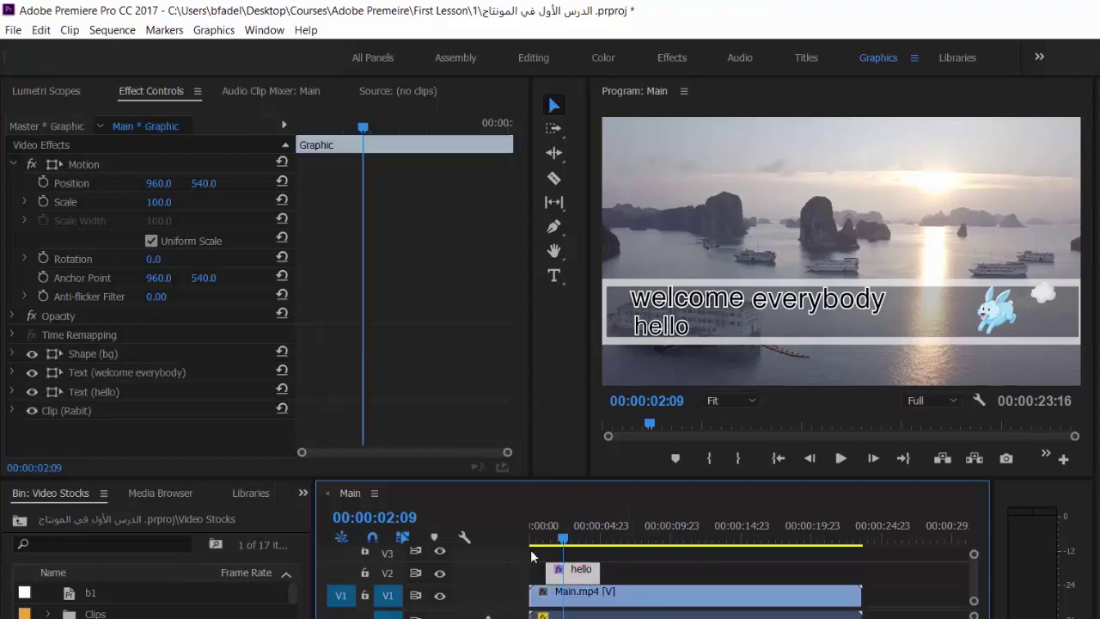
pyautogui.click(14, 165)
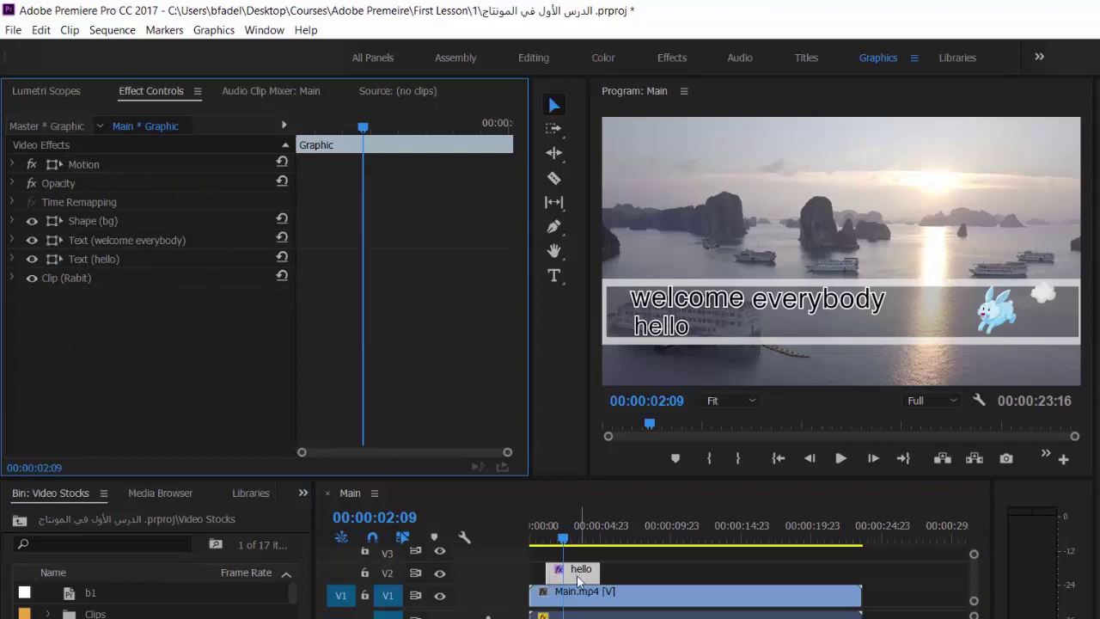
pyautogui.click(79, 217)
pyautogui.click(85, 242)
pyautogui.click(102, 222)
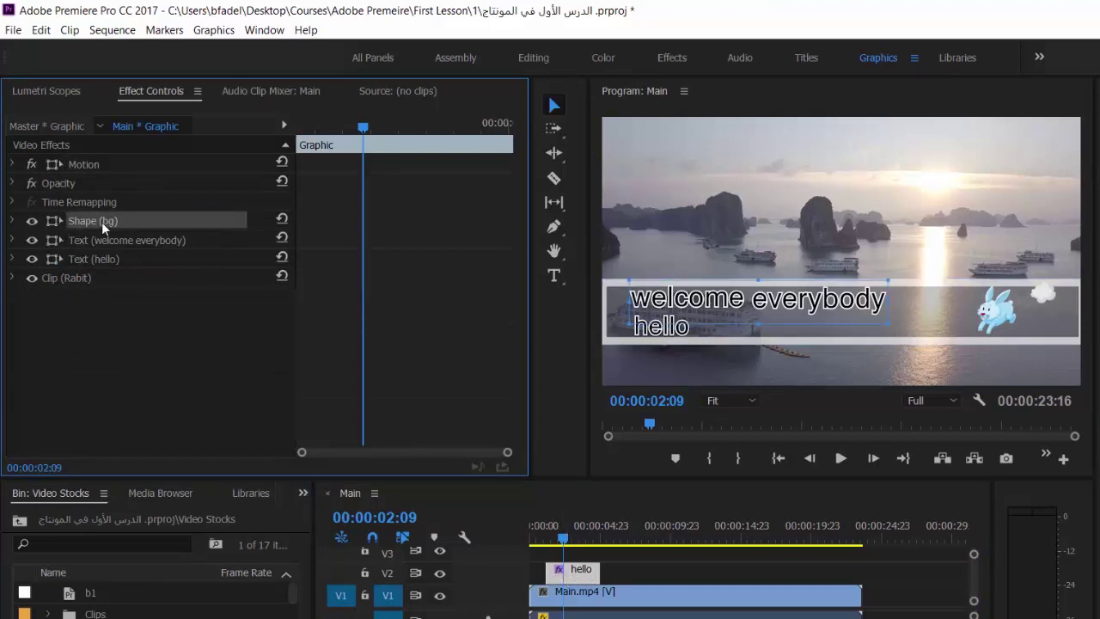
pyautogui.click(91, 242)
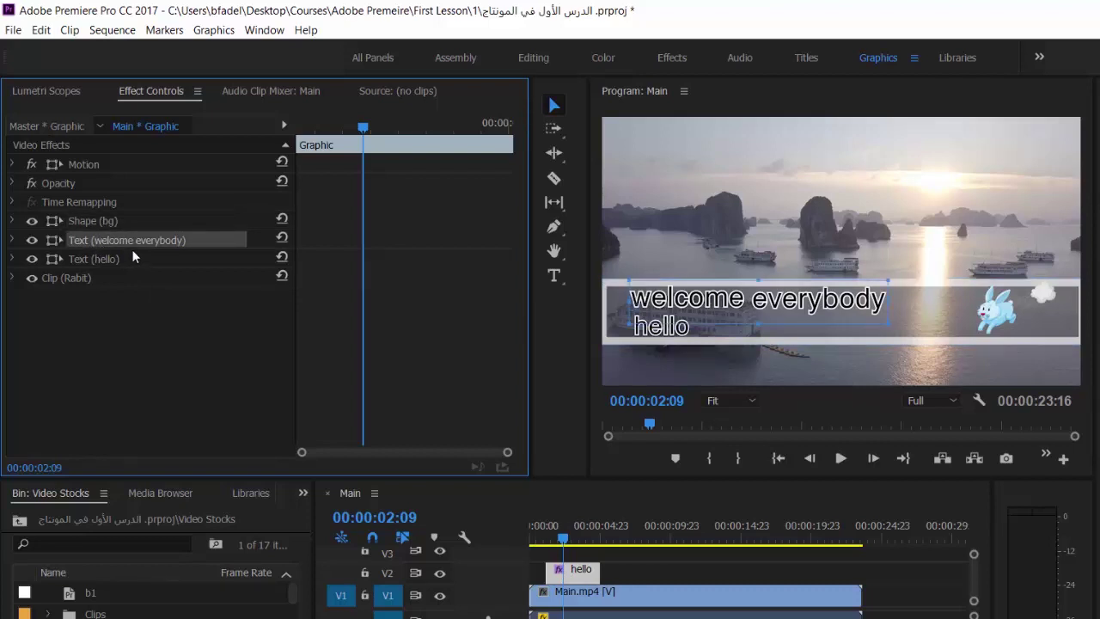
pyautogui.click(97, 259)
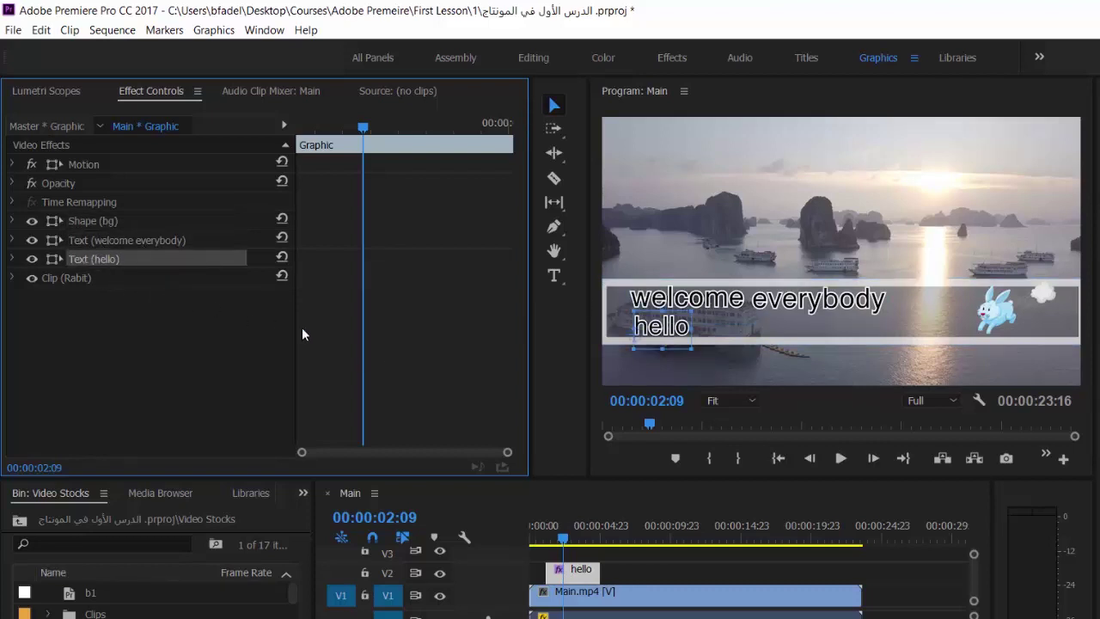
pyautogui.click(65, 276)
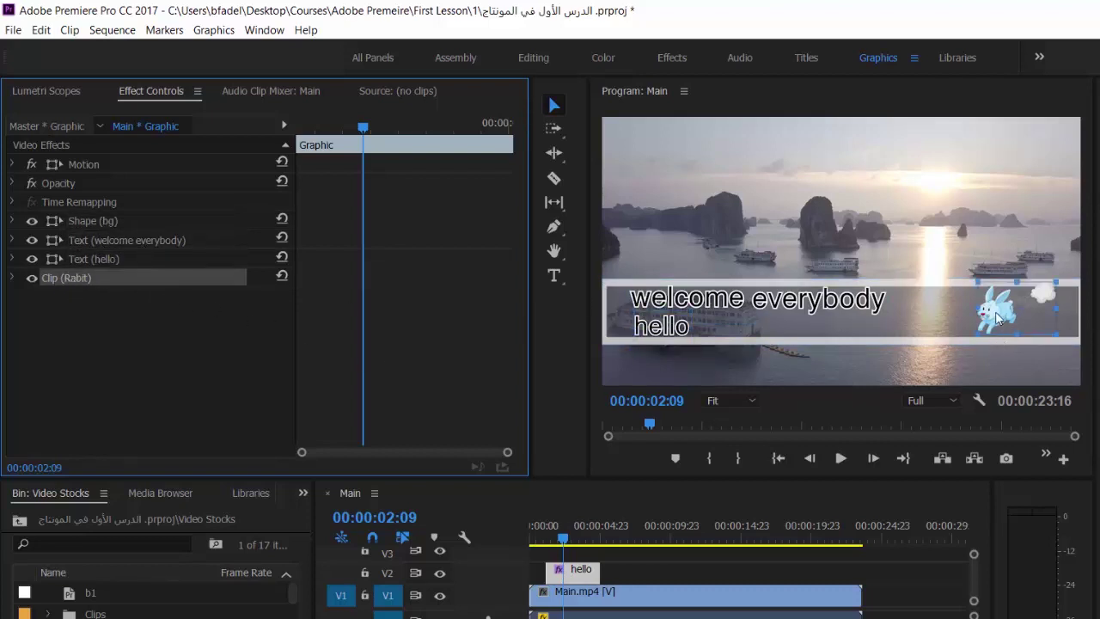
# - Raise the rabbit layer's Position X from 1663.2 to about 1712.2
pyautogui.click(13, 278)
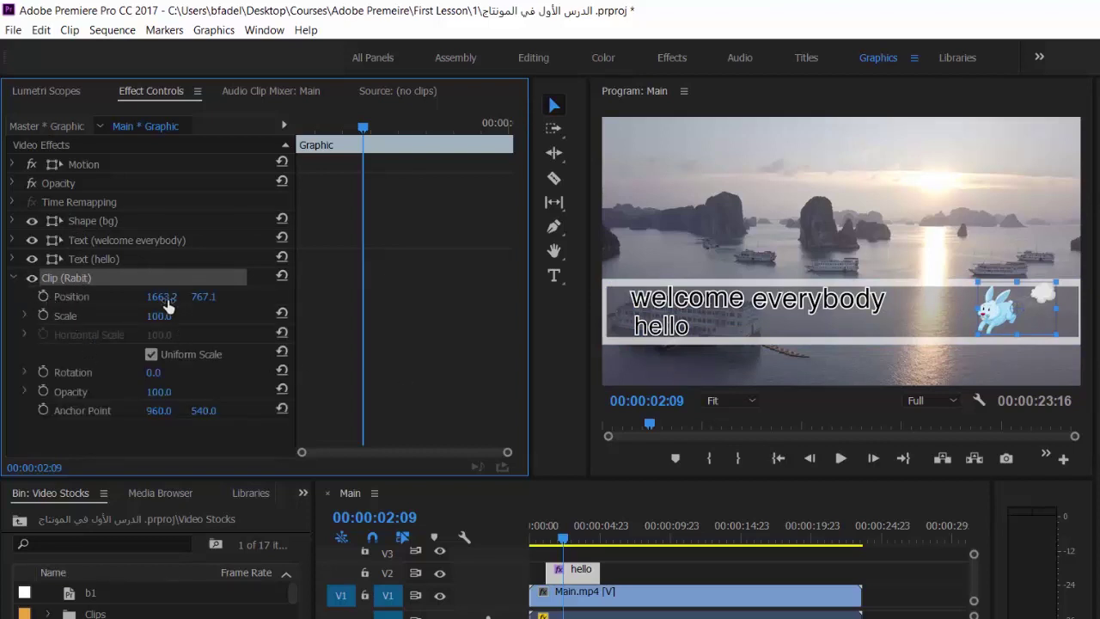
pyautogui.moveTo(167, 303); pyautogui.dragTo(162, 297)
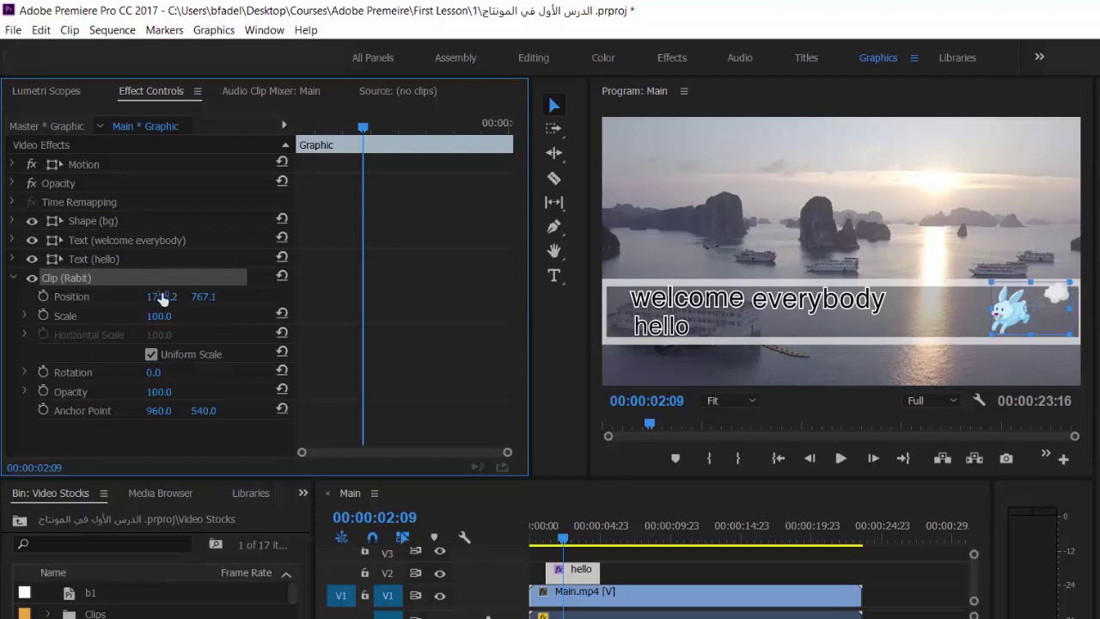
pyautogui.click(12, 277)
pyautogui.click(88, 165)
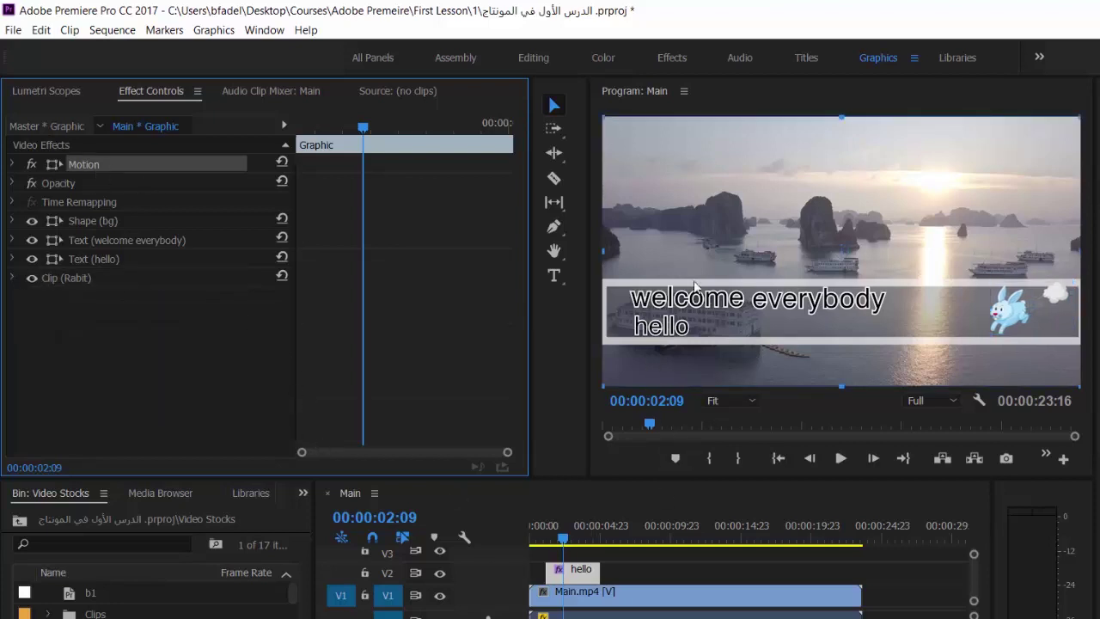
# - Set the playhead to 00:00:01:07 and expand the graphic's Motion properties
pyautogui.moveTo(562, 530); pyautogui.dragTo(548, 529)
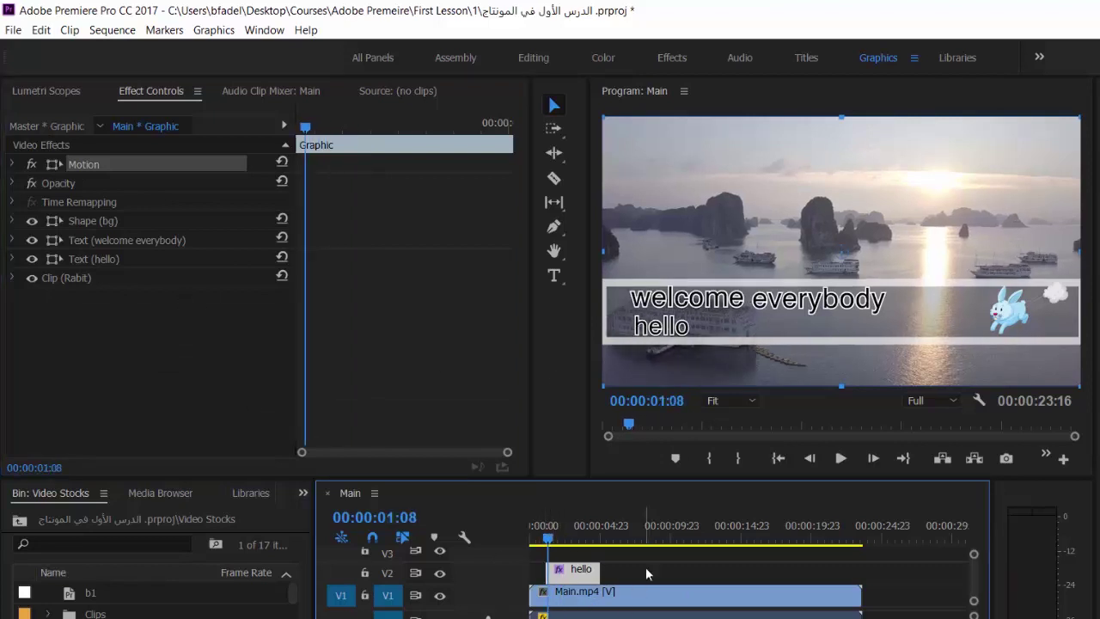
pyautogui.click(12, 164)
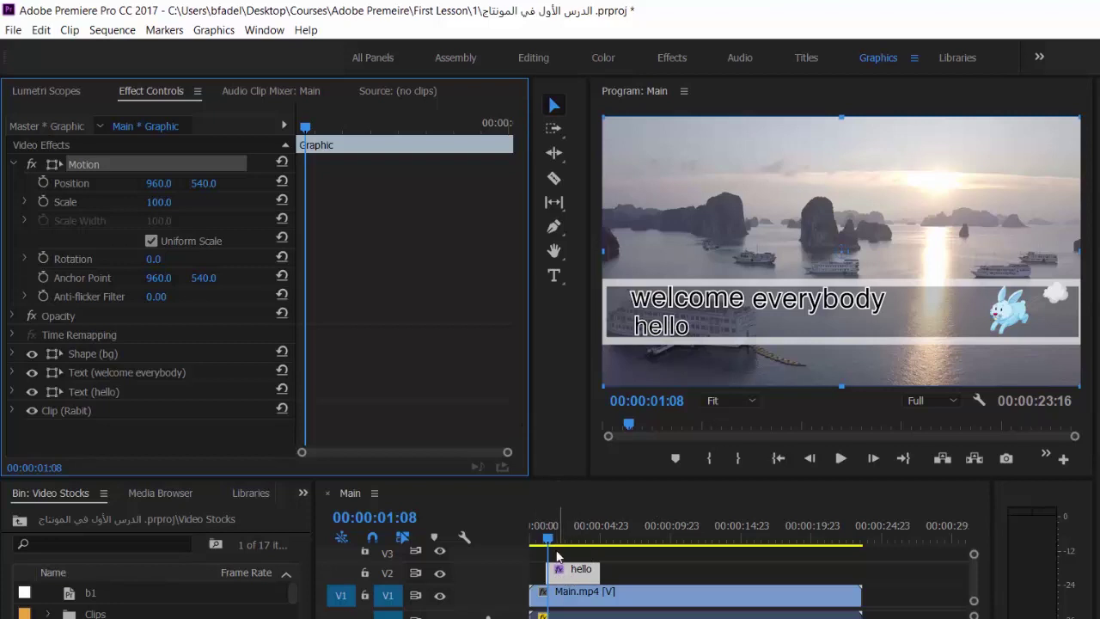
pyautogui.moveTo(554, 546)
pyautogui.mouseDown()
pyautogui.moveTo(582, 552)
pyautogui.moveTo(569, 550)
pyautogui.mouseUp()
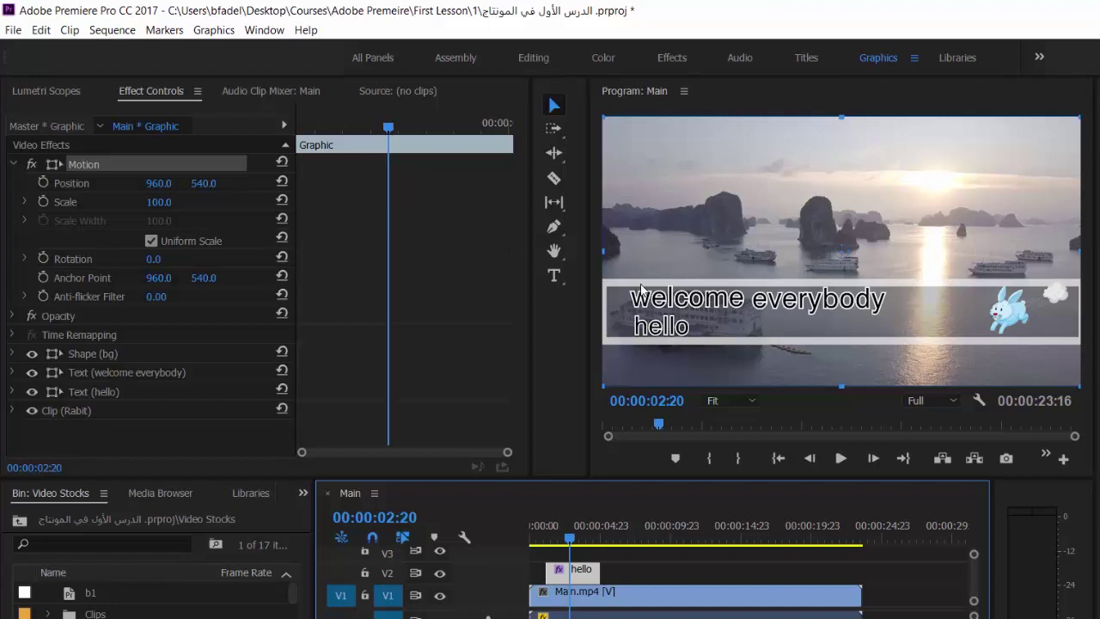
pyautogui.click(557, 540)
pyautogui.moveTo(558, 540); pyautogui.dragTo(551, 544)
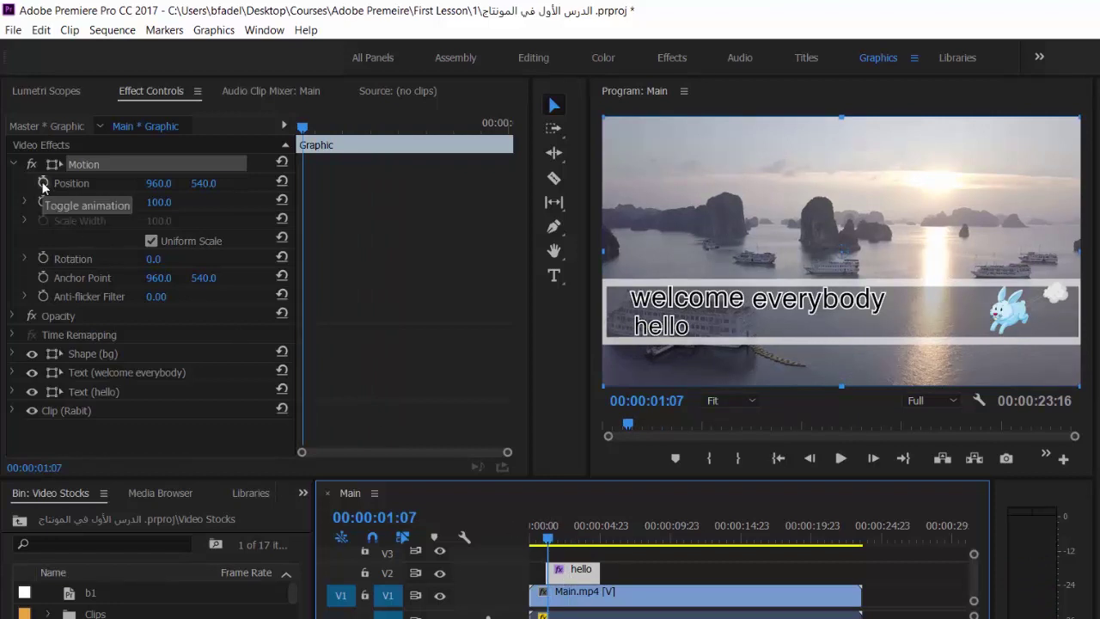
# - Keyframe the graphic's Position at 00:00:01:07 and 00:00:02:02, both at 960, 540
pyautogui.click(42, 183)
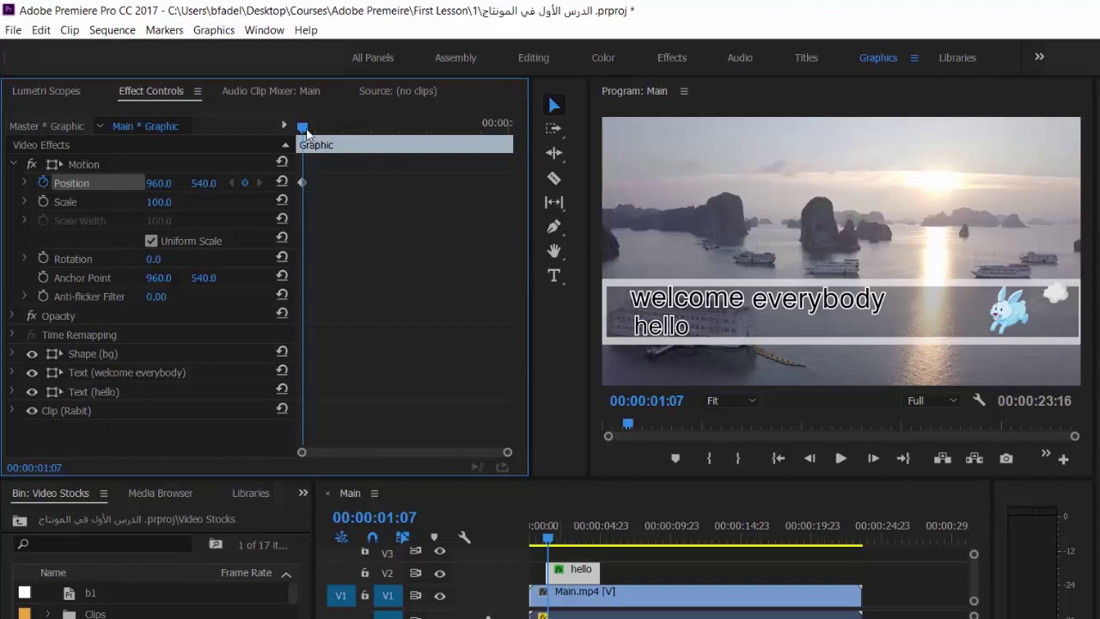
pyautogui.moveTo(305, 128)
pyautogui.mouseDown()
pyautogui.moveTo(370, 131)
pyautogui.moveTo(351, 135)
pyautogui.mouseUp()
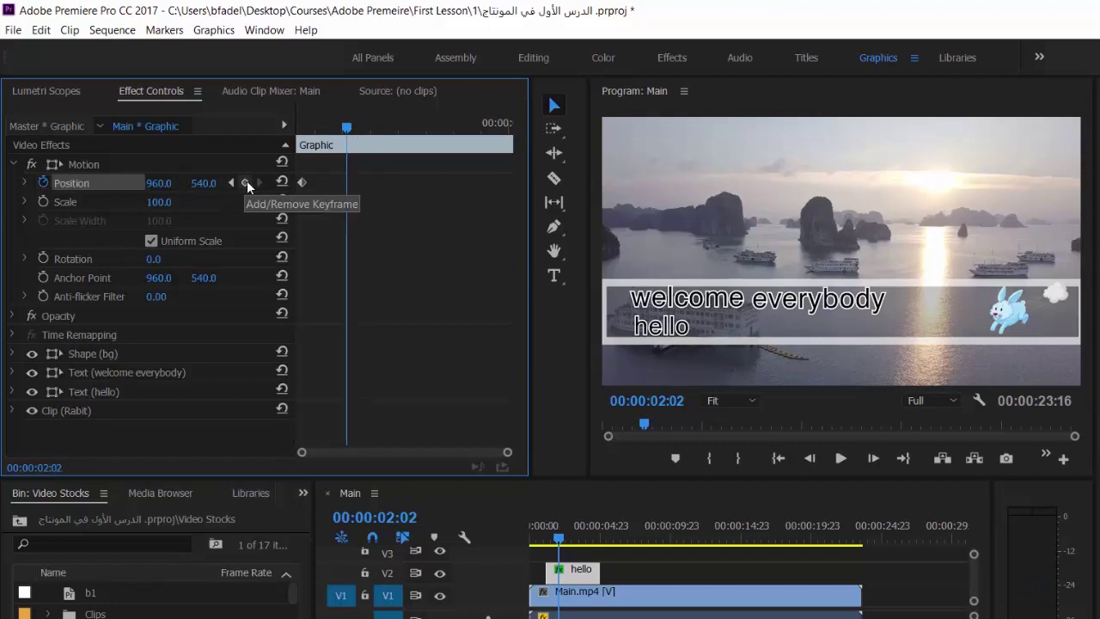
pyautogui.moveTo(531, 186); pyautogui.dragTo(359, 188)
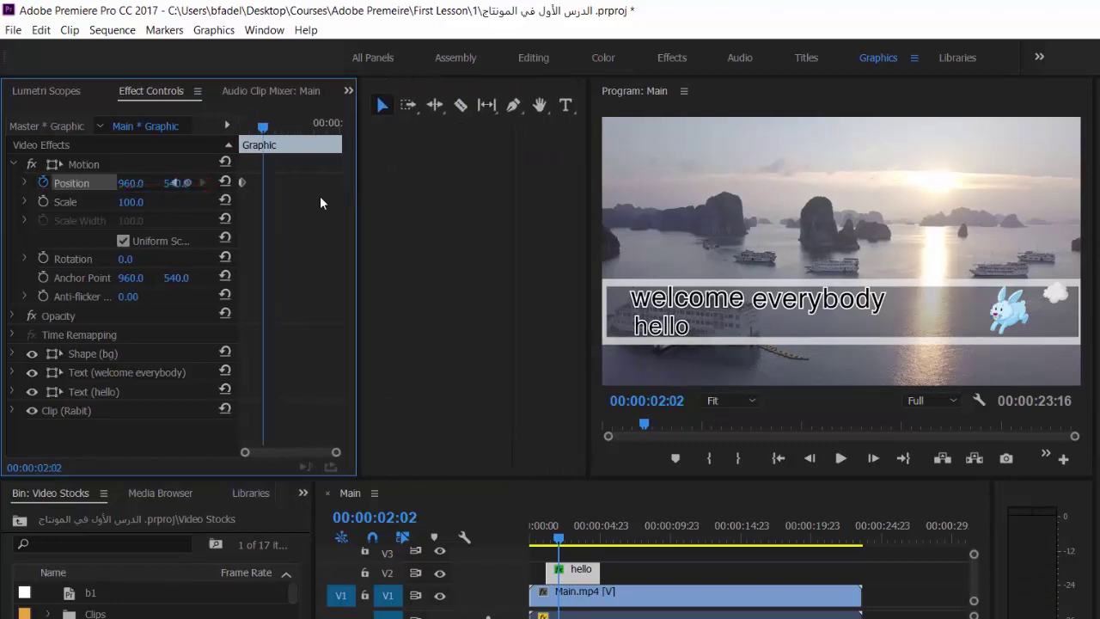
pyautogui.moveTo(358, 201)
pyautogui.mouseDown()
pyautogui.moveTo(567, 206)
pyautogui.moveTo(553, 208)
pyautogui.mouseUp()
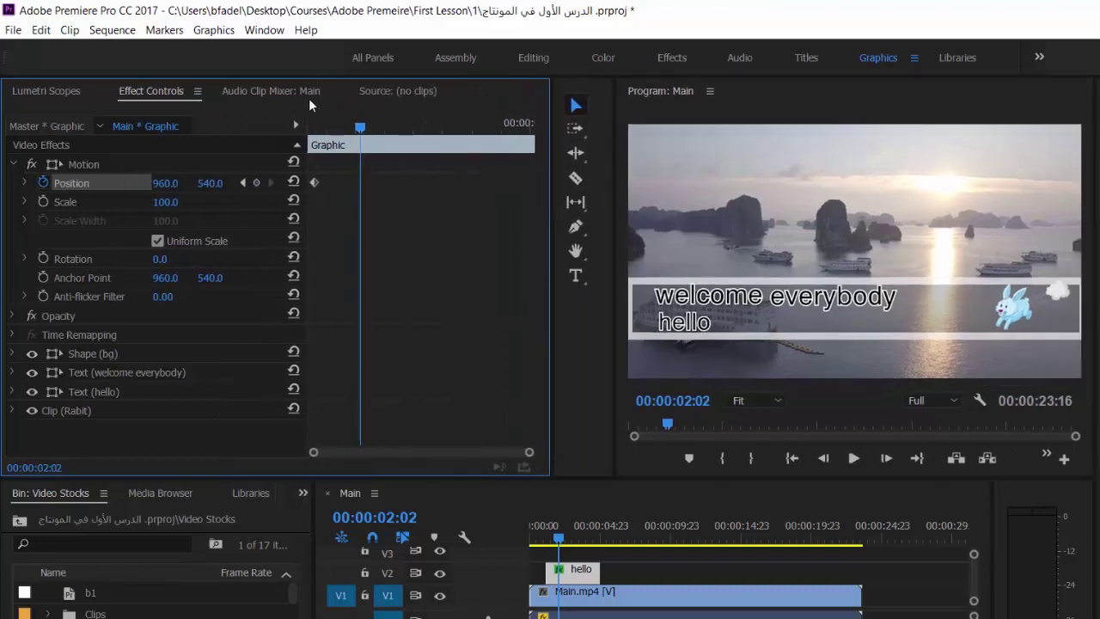
pyautogui.click(256, 184)
# - Check both Position keyframes by scrubbing, zooming the keyframe timeline and jumping between them
pyautogui.moveTo(363, 146); pyautogui.dragTo(344, 148)
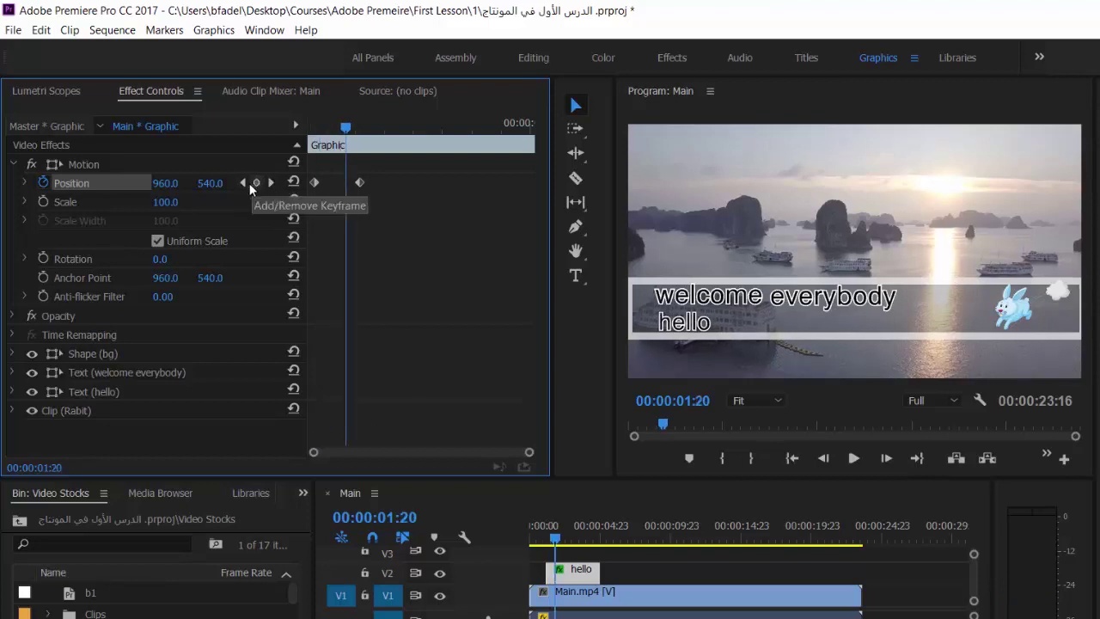
pyautogui.click(244, 183)
pyautogui.click(270, 184)
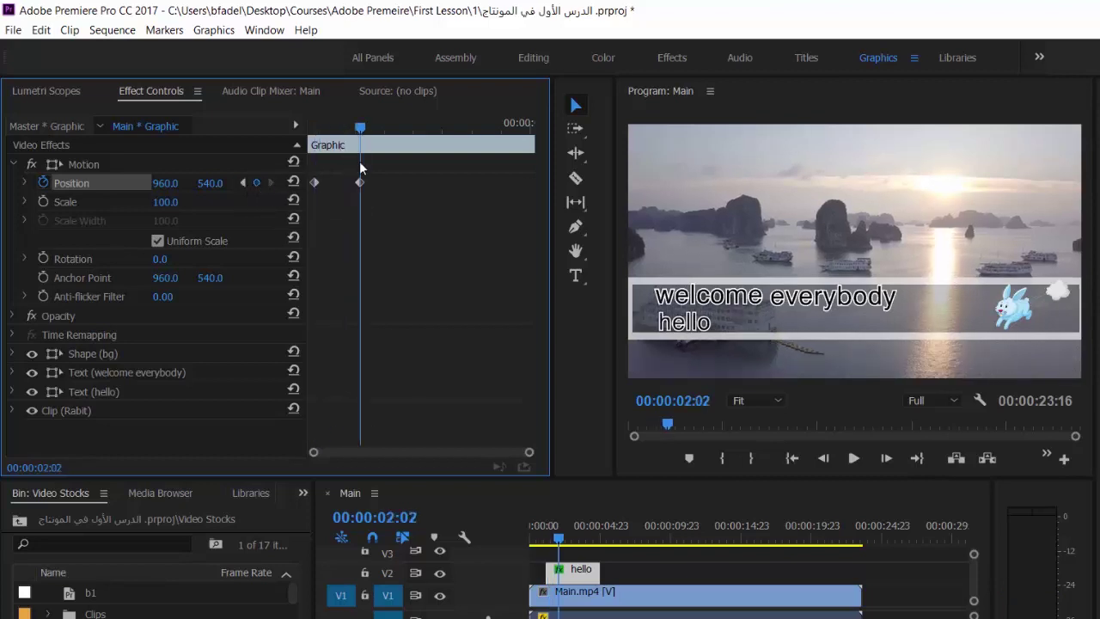
pyautogui.moveTo(360, 145); pyautogui.dragTo(314, 146)
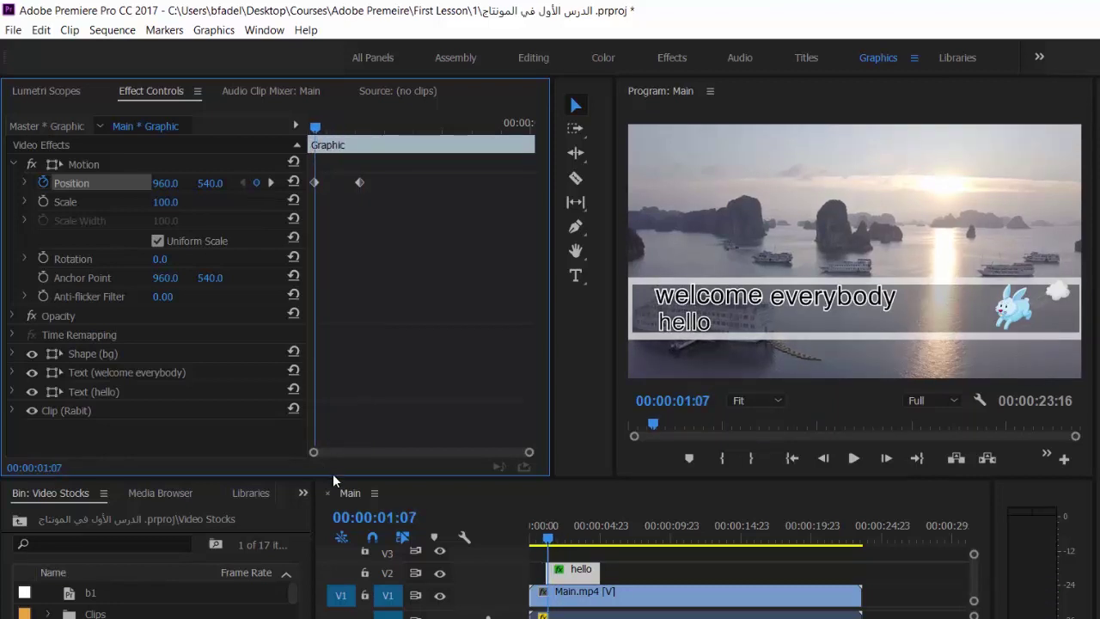
pyautogui.moveTo(529, 453); pyautogui.dragTo(411, 453)
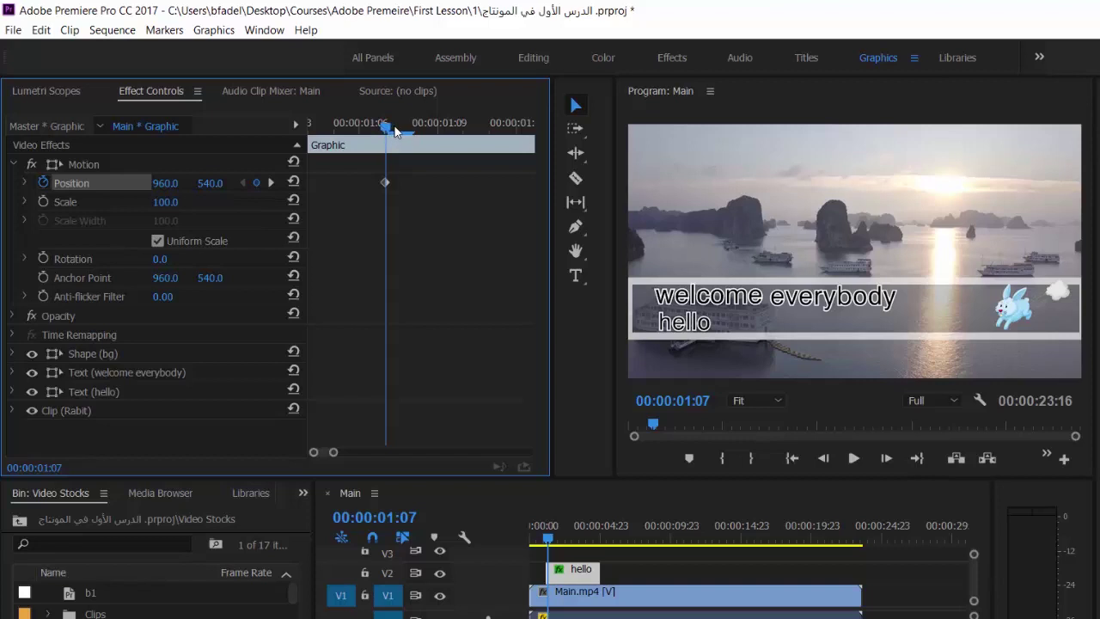
pyautogui.moveTo(387, 131); pyautogui.dragTo(406, 134)
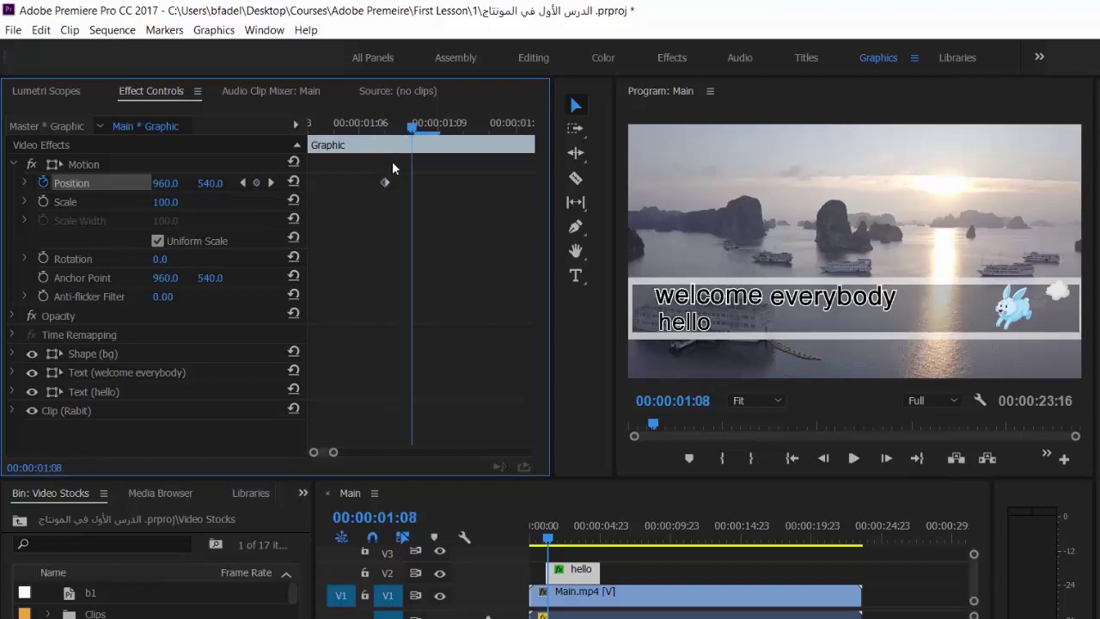
pyautogui.moveTo(333, 452); pyautogui.dragTo(533, 456)
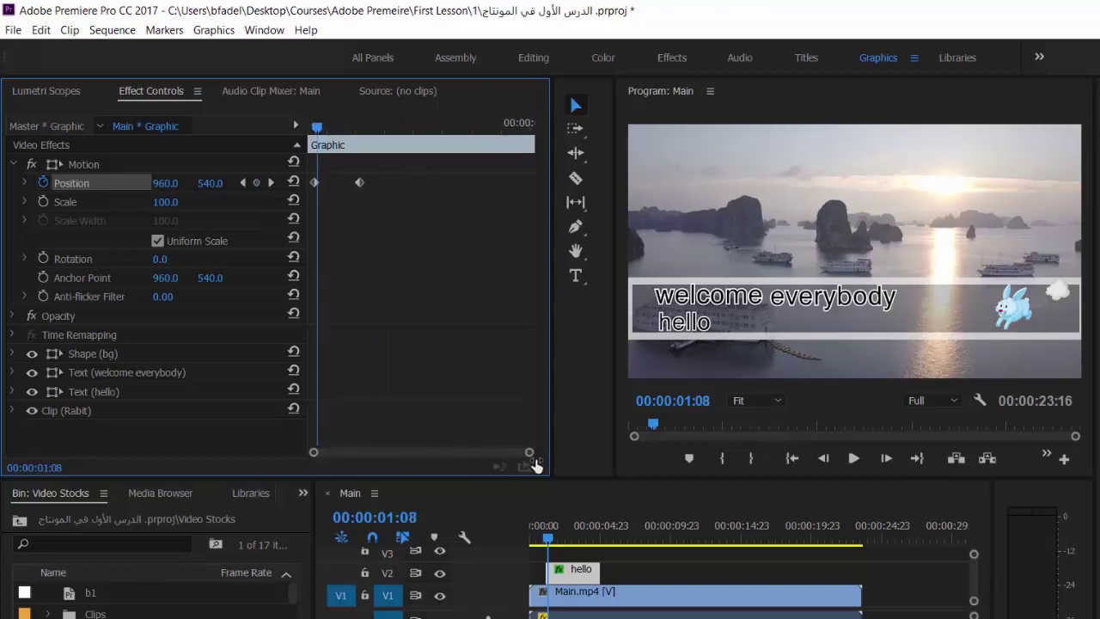
pyautogui.scroll(2, 429, 462)
pyautogui.scroll(2, 464, 464)
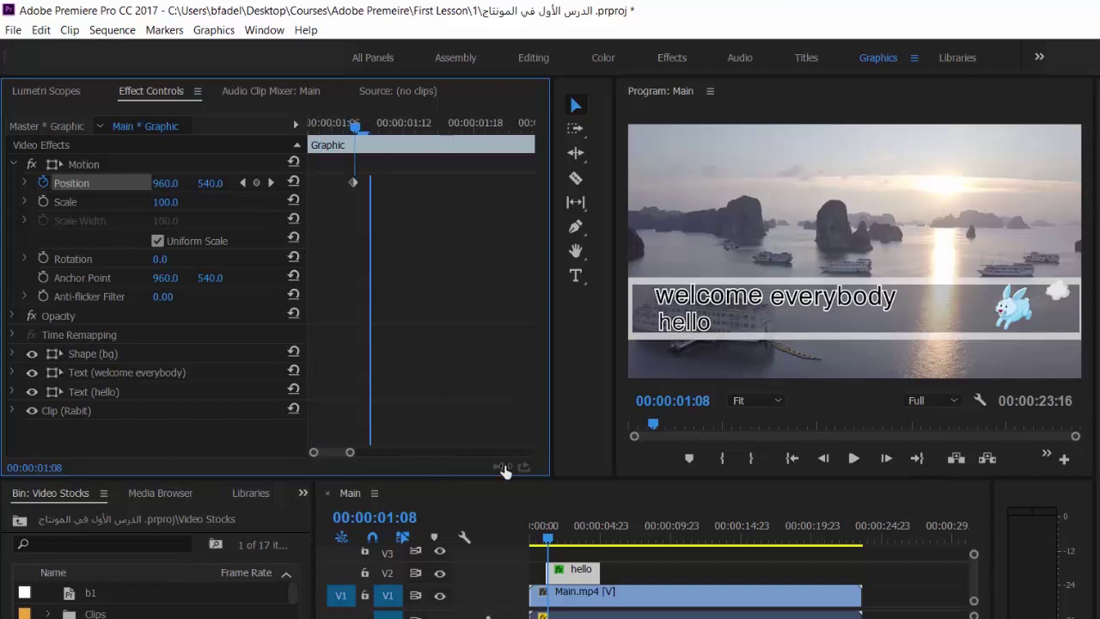
pyautogui.scroll(-2, 505, 469)
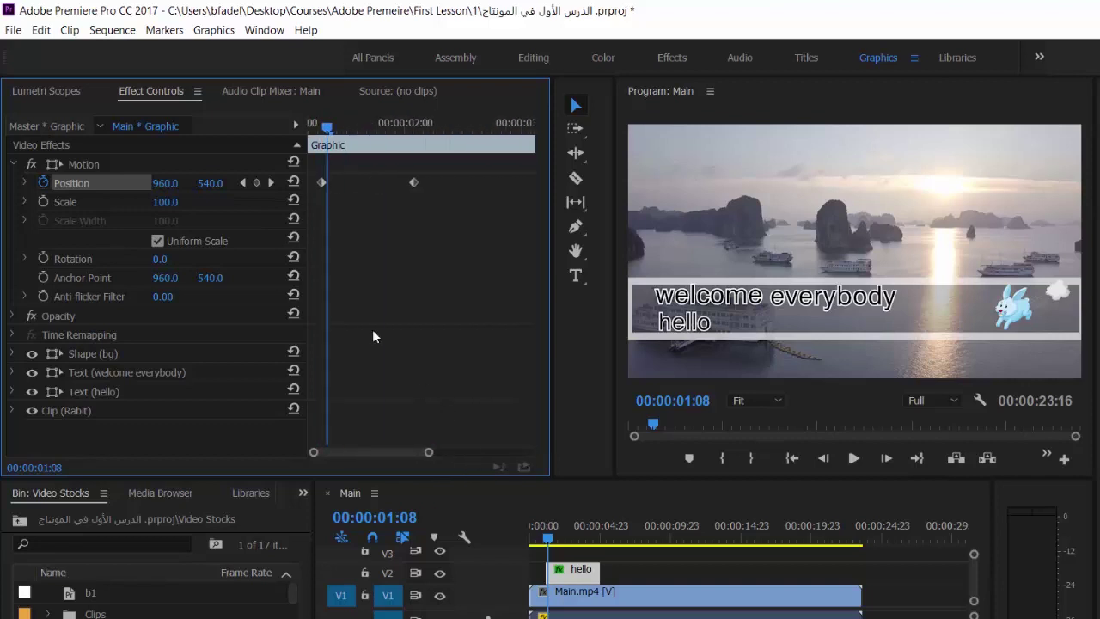
pyautogui.click(243, 183)
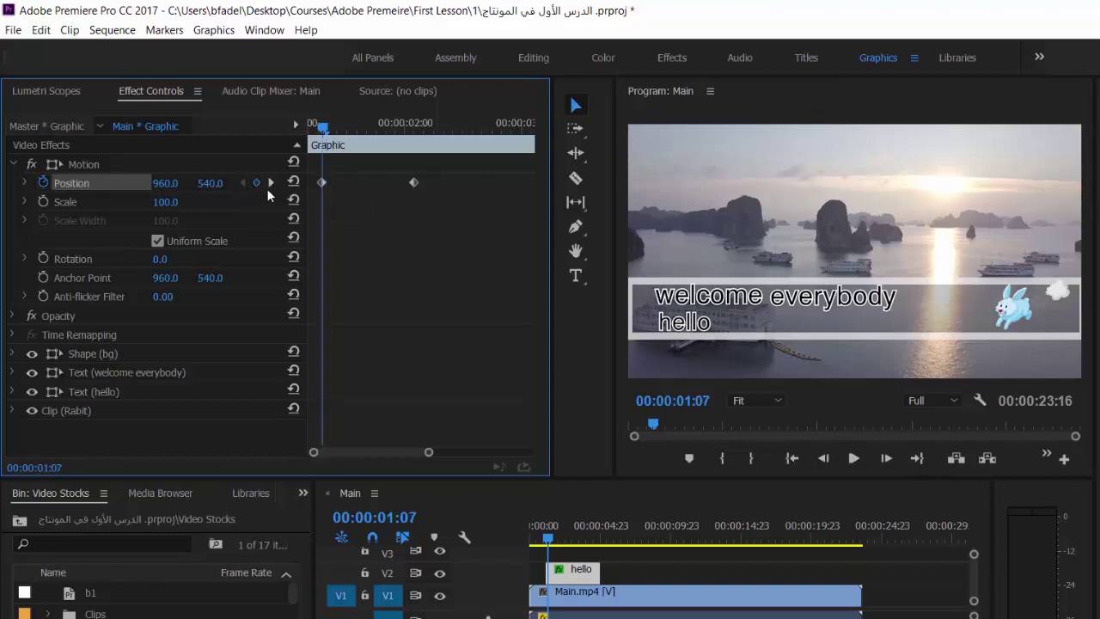
pyautogui.click(272, 183)
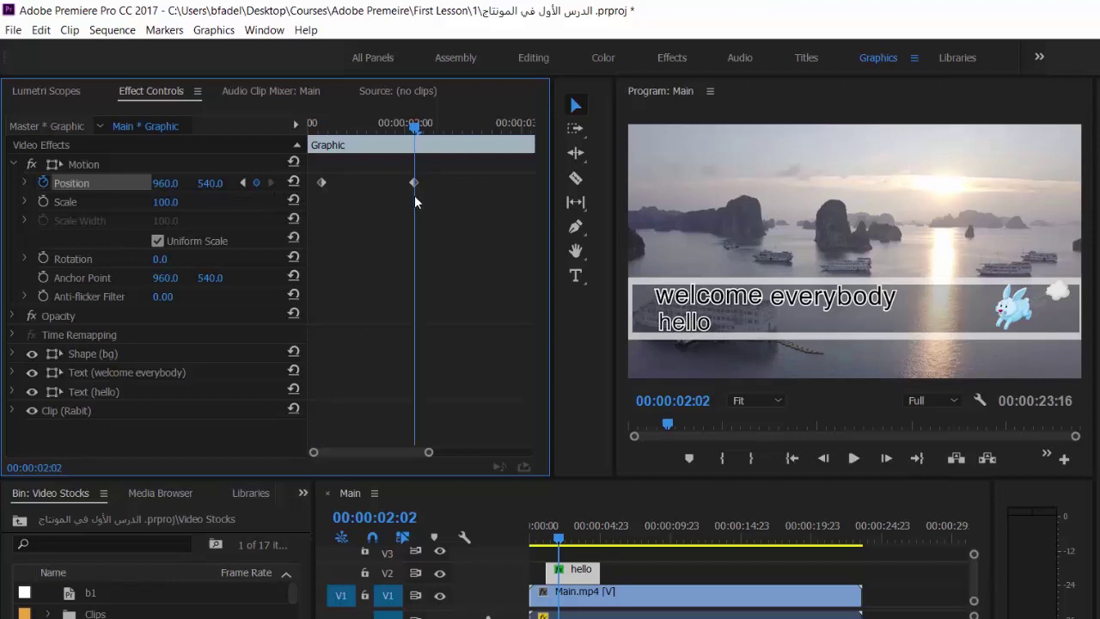
pyautogui.click(244, 183)
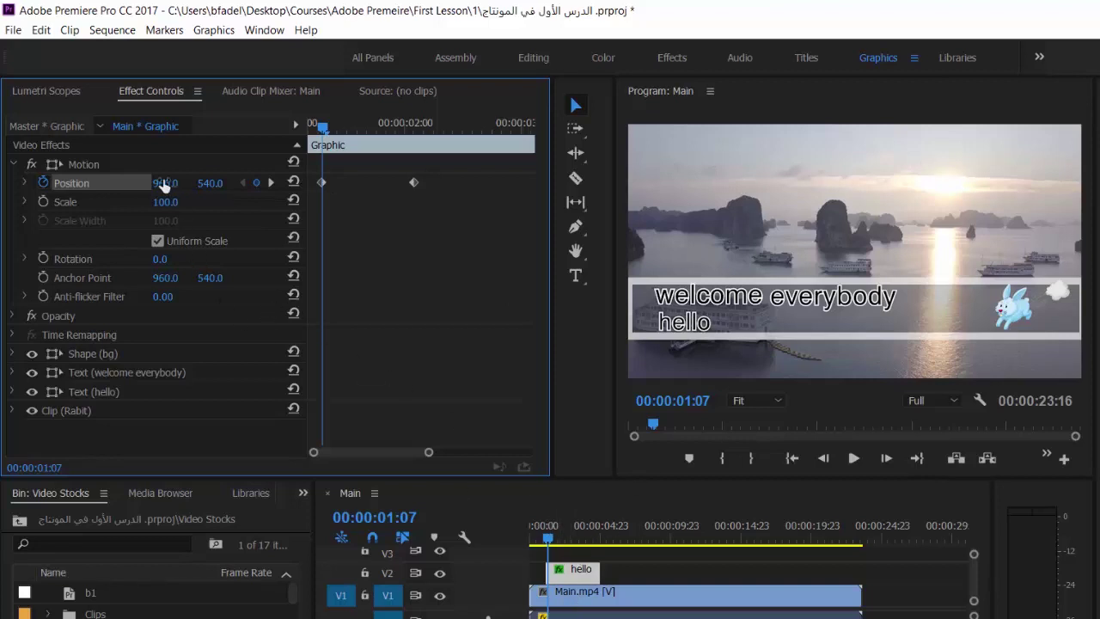
# - Set the first Position keyframe to -999, 540 and preview the slide-in from the left
pyautogui.moveTo(165, 183)
pyautogui.mouseDown()
pyautogui.moveTo(188, 187)
pyautogui.moveTo(152, 183)
pyautogui.moveTo(176, 183)
pyautogui.mouseUp()
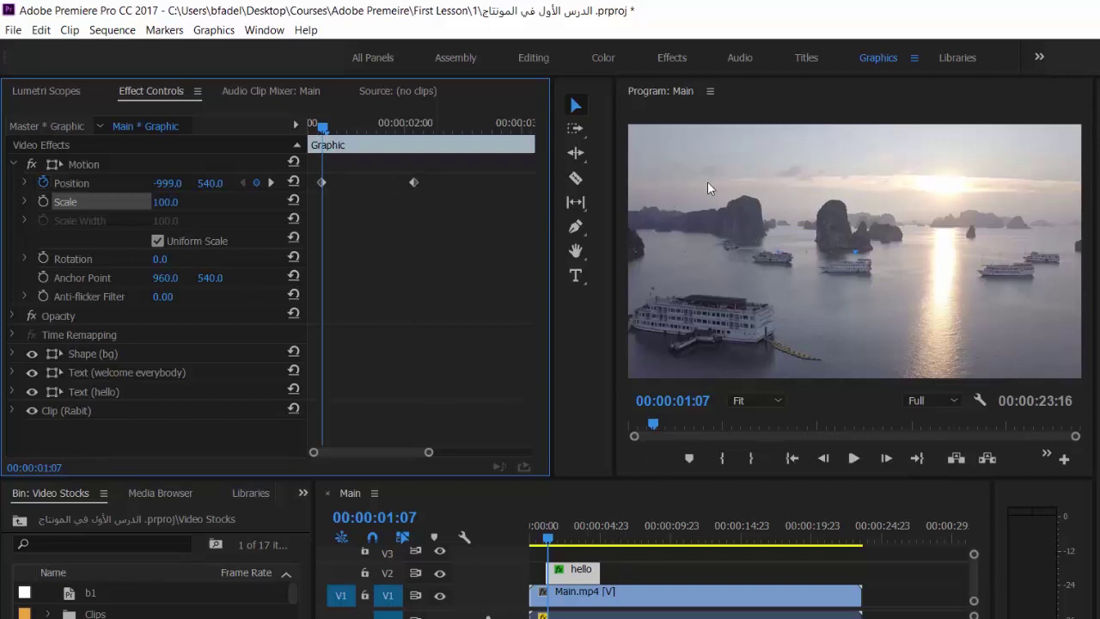
pyautogui.click(853, 460)
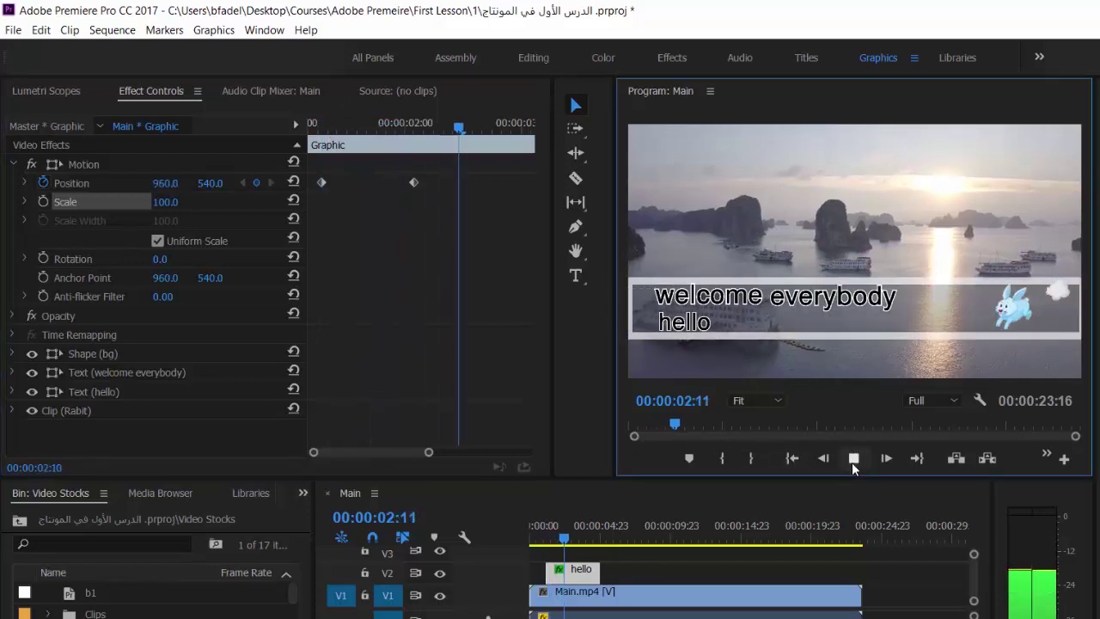
pyautogui.click(854, 459)
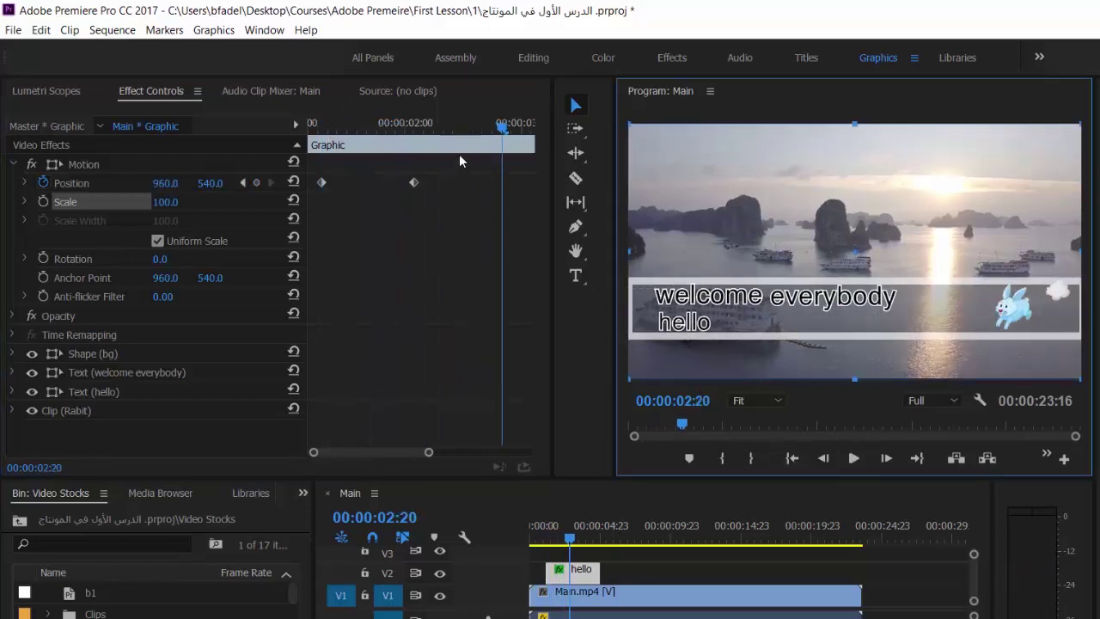
pyautogui.moveTo(502, 126); pyautogui.dragTo(487, 133)
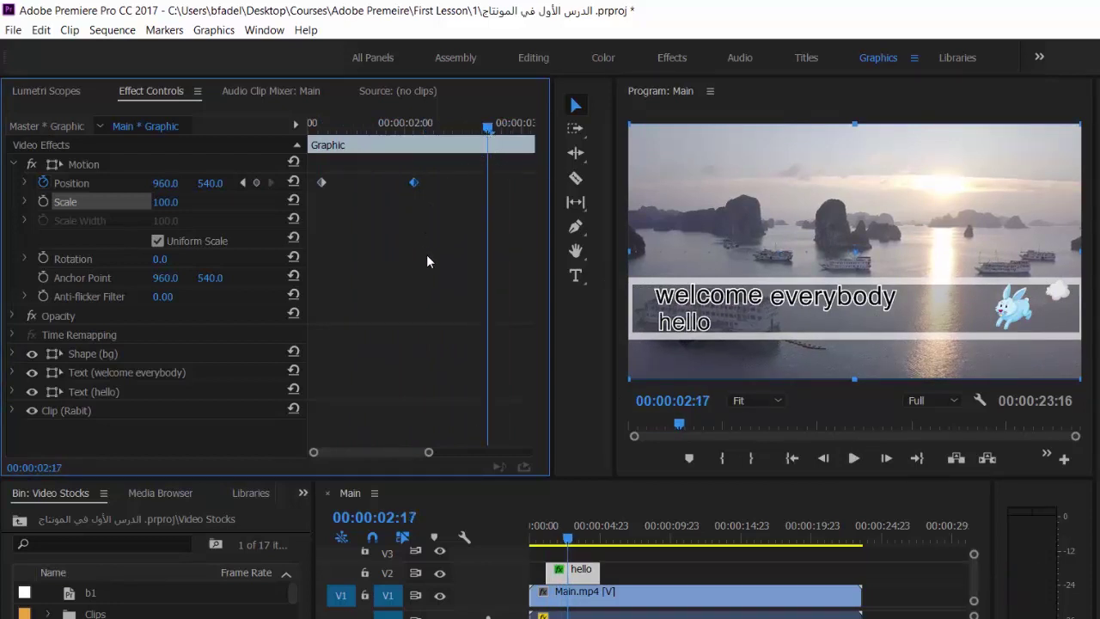
pyautogui.rightClick(414, 183)
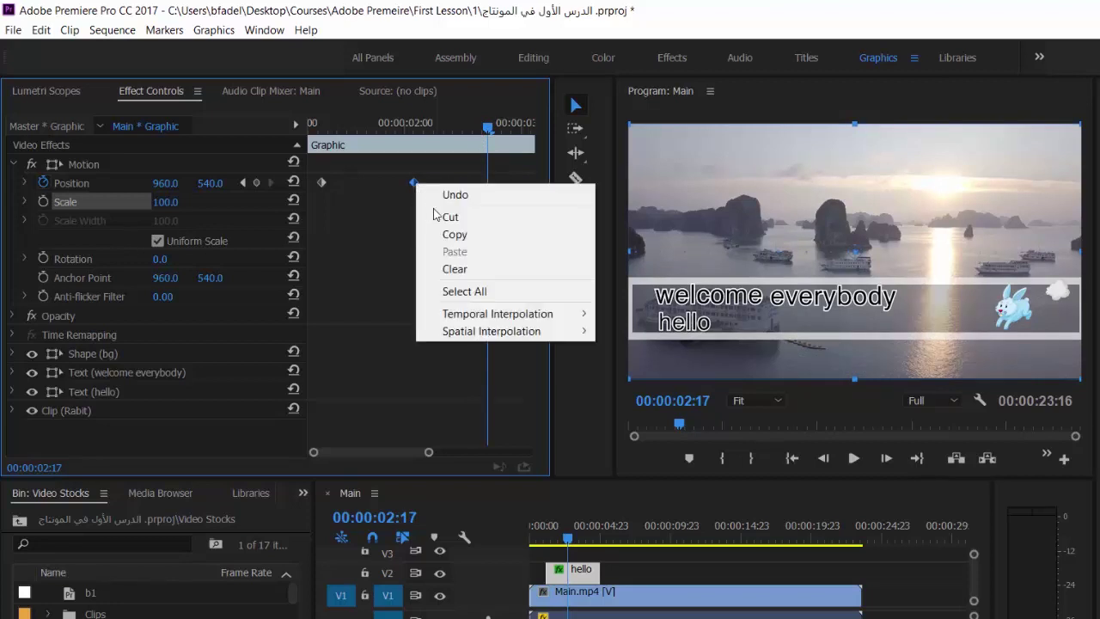
pyautogui.click(443, 235)
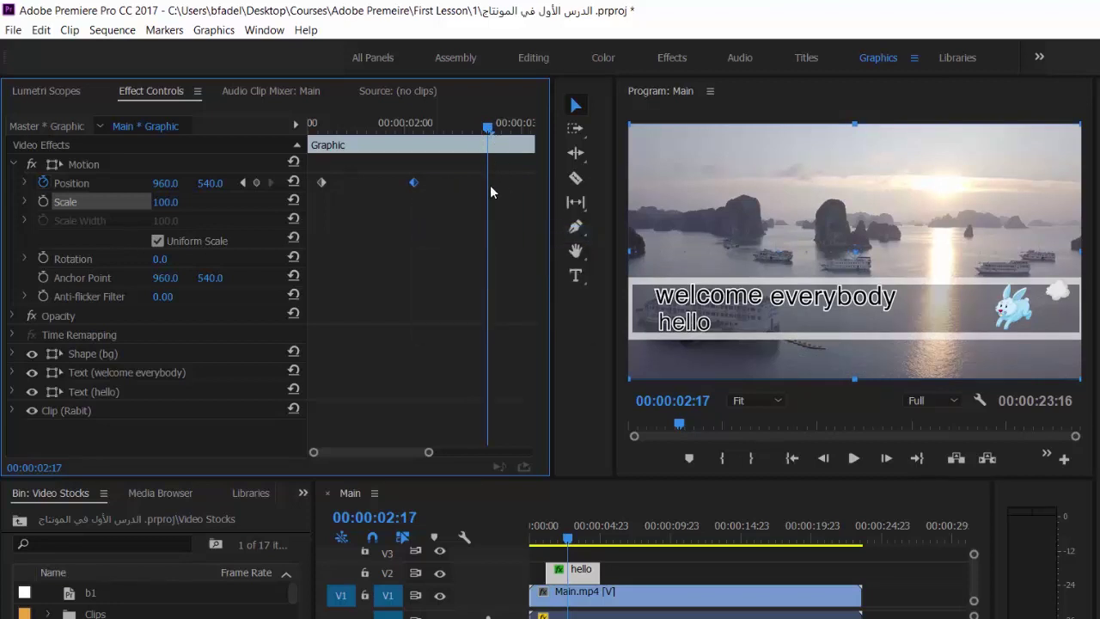
pyautogui.moveTo(487, 127); pyautogui.dragTo(508, 136)
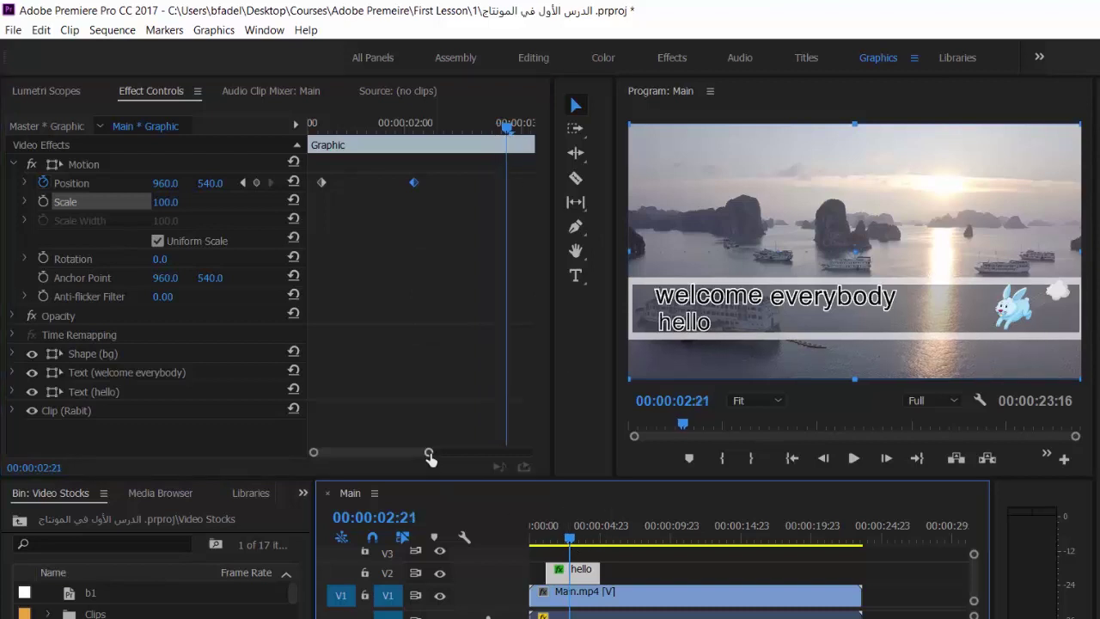
pyautogui.moveTo(430, 453); pyautogui.dragTo(314, 453)
pyautogui.moveTo(407, 128); pyautogui.dragTo(471, 134)
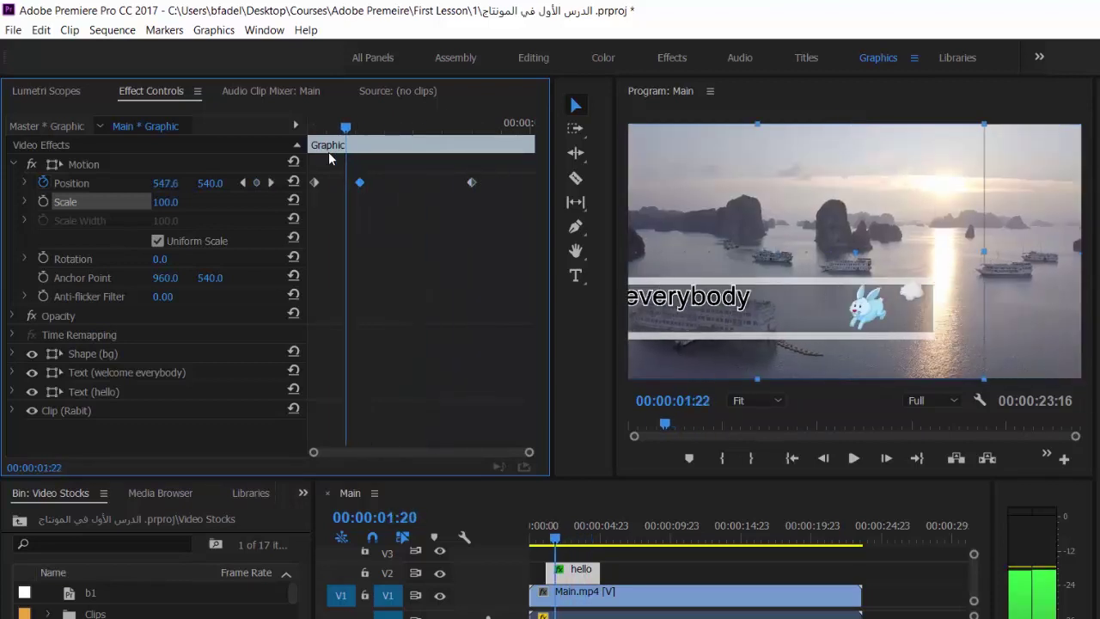
pyautogui.moveTo(472, 139)
pyautogui.mouseDown()
pyautogui.moveTo(358, 151)
pyautogui.moveTo(474, 143)
pyautogui.mouseUp()
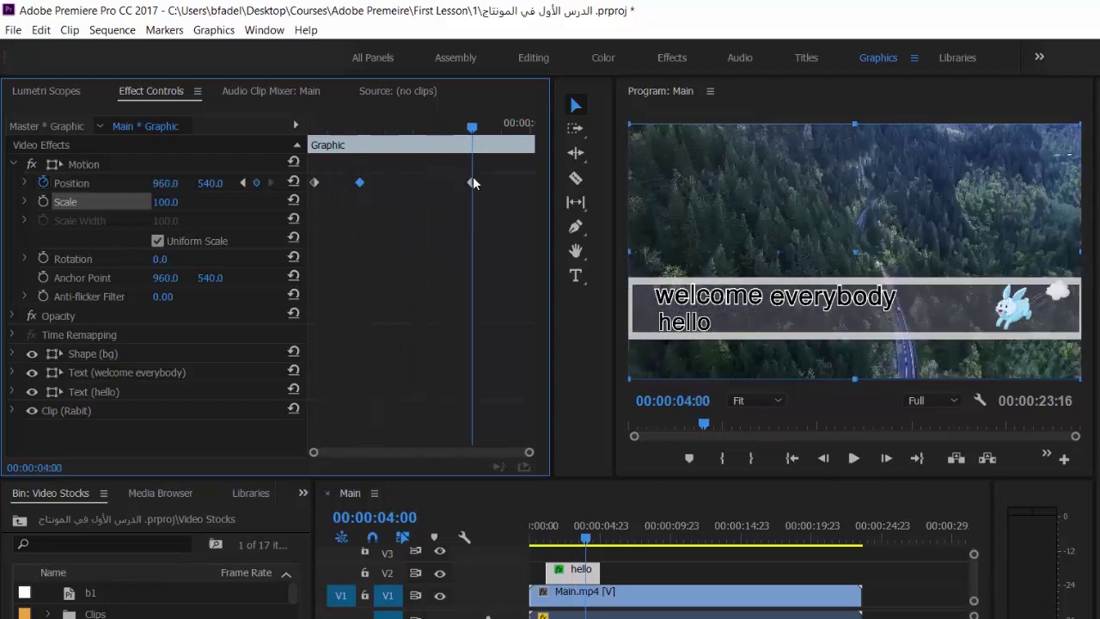
# - Add a Position keyframe at 00:00:04:20 with Y 987 and preview the drop out of frame
pyautogui.moveTo(338, 150); pyautogui.dragTo(470, 148)
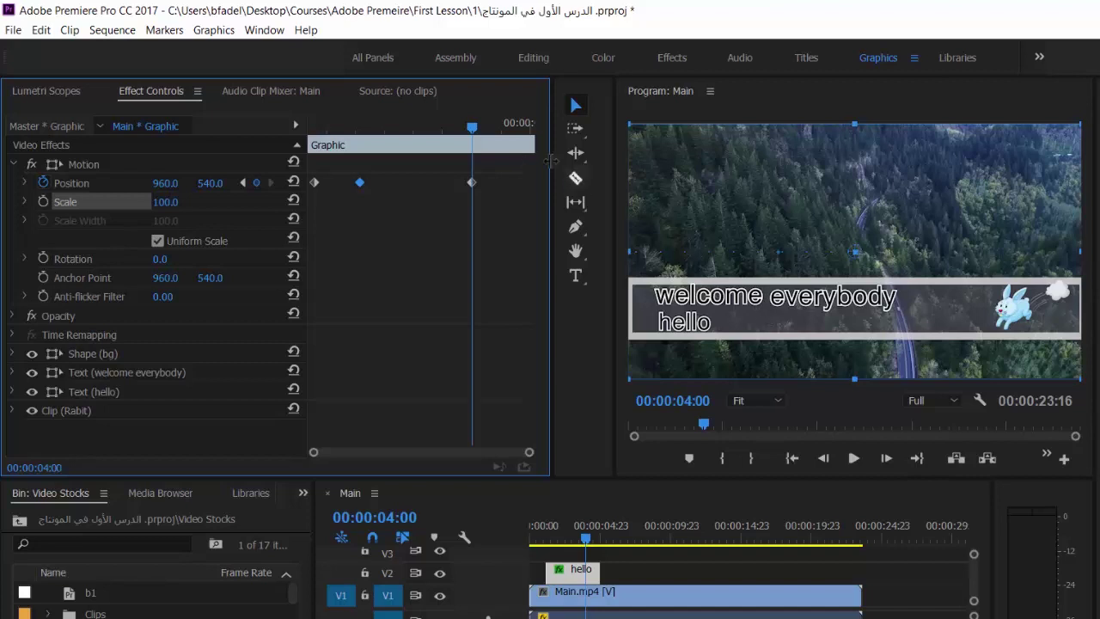
pyautogui.moveTo(474, 131); pyautogui.dragTo(520, 127)
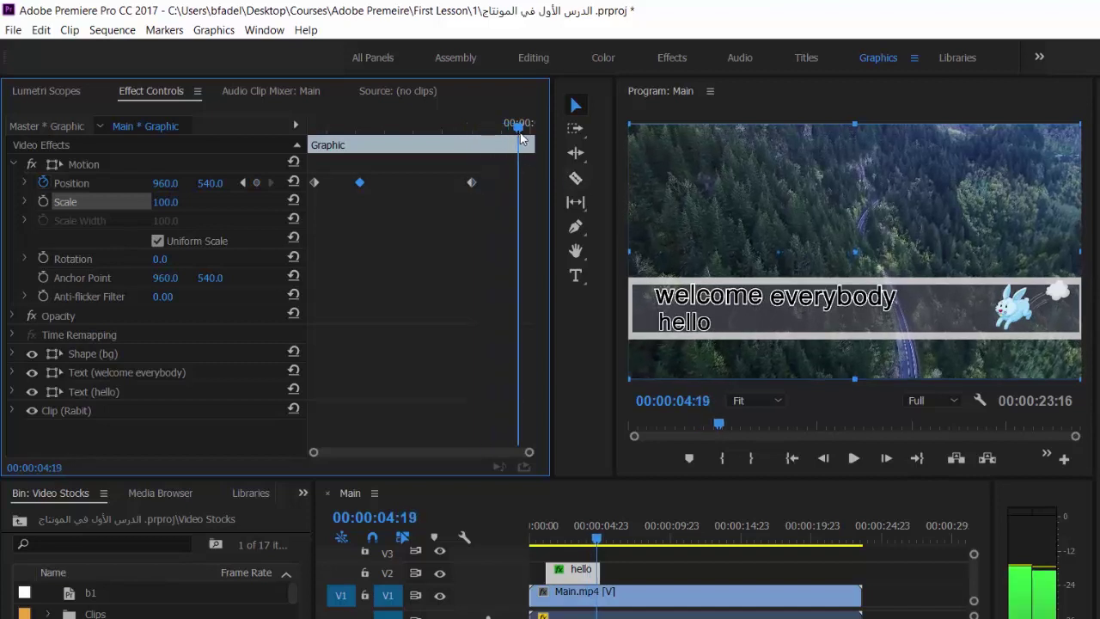
pyautogui.click(256, 182)
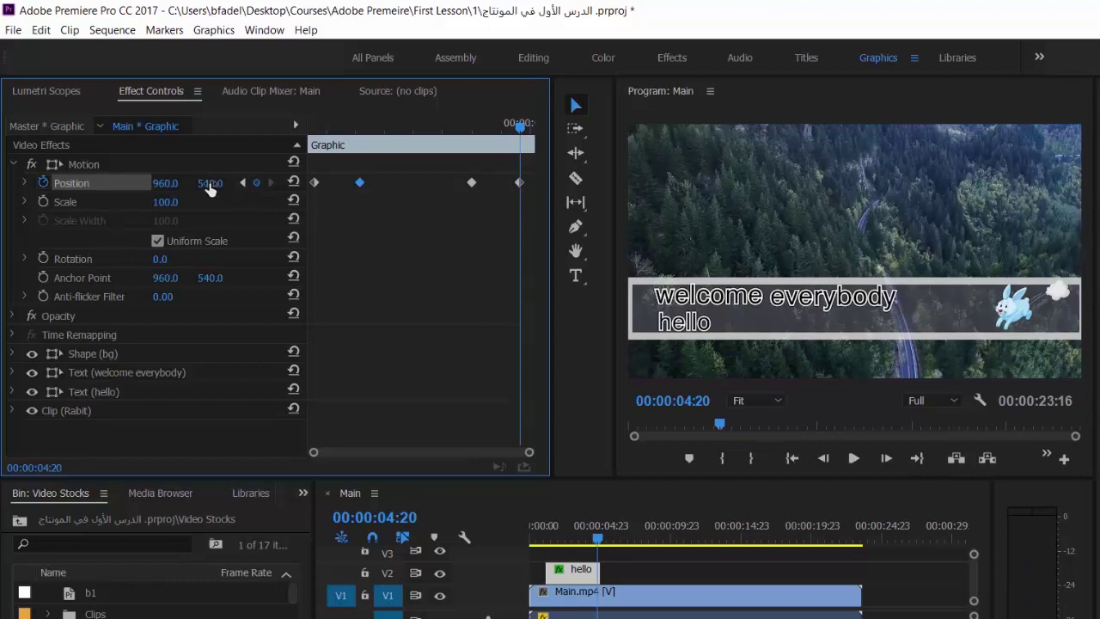
pyautogui.moveTo(209, 183); pyautogui.dragTo(284, 183)
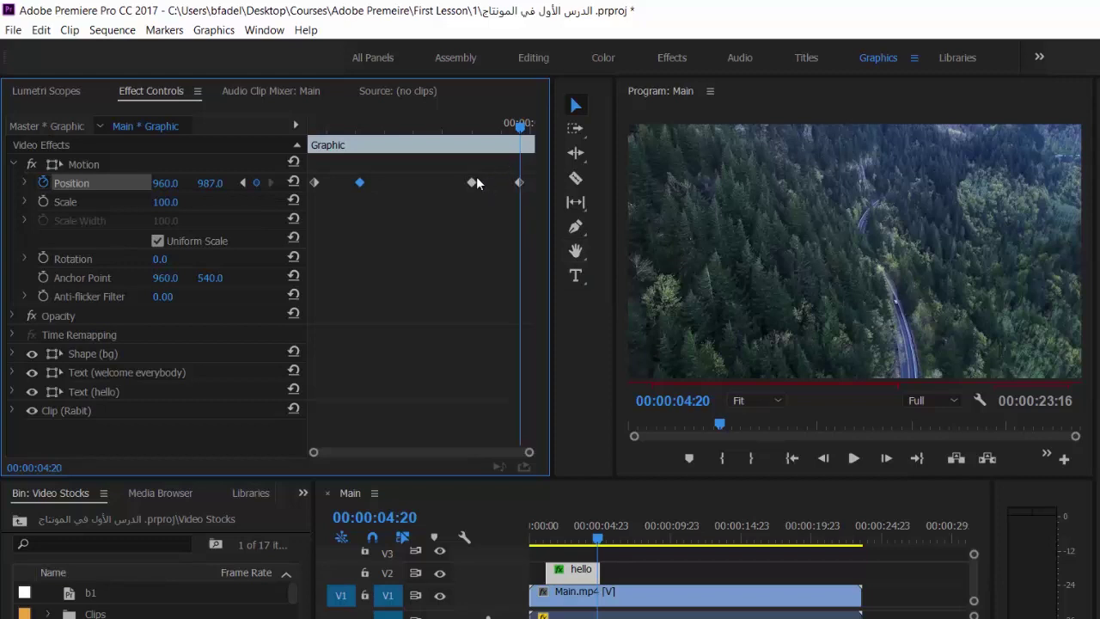
pyautogui.moveTo(515, 127); pyautogui.dragTo(417, 203)
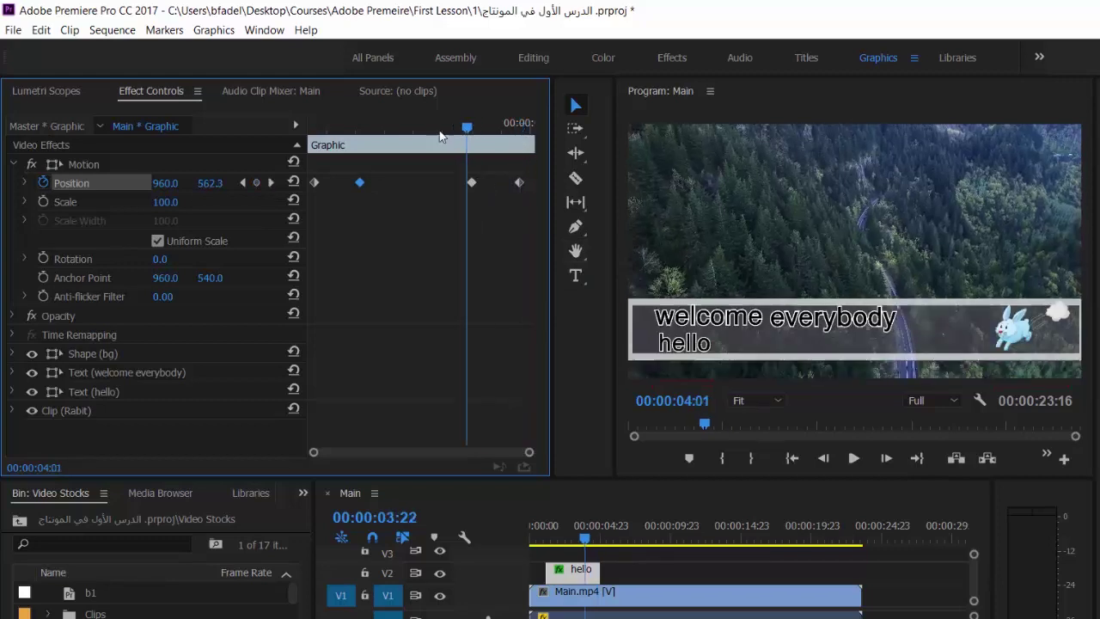
pyautogui.click(851, 460)
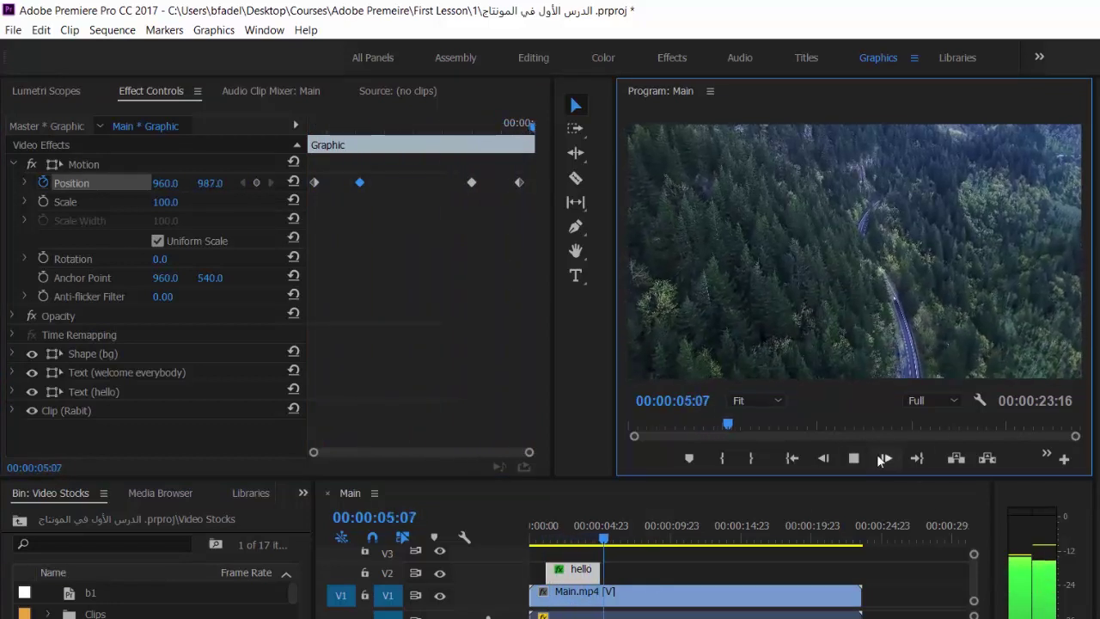
# - Delete the title's Position keyframe at 00:00:04:00, leaving three Position keyframes
pyautogui.click(853, 458)
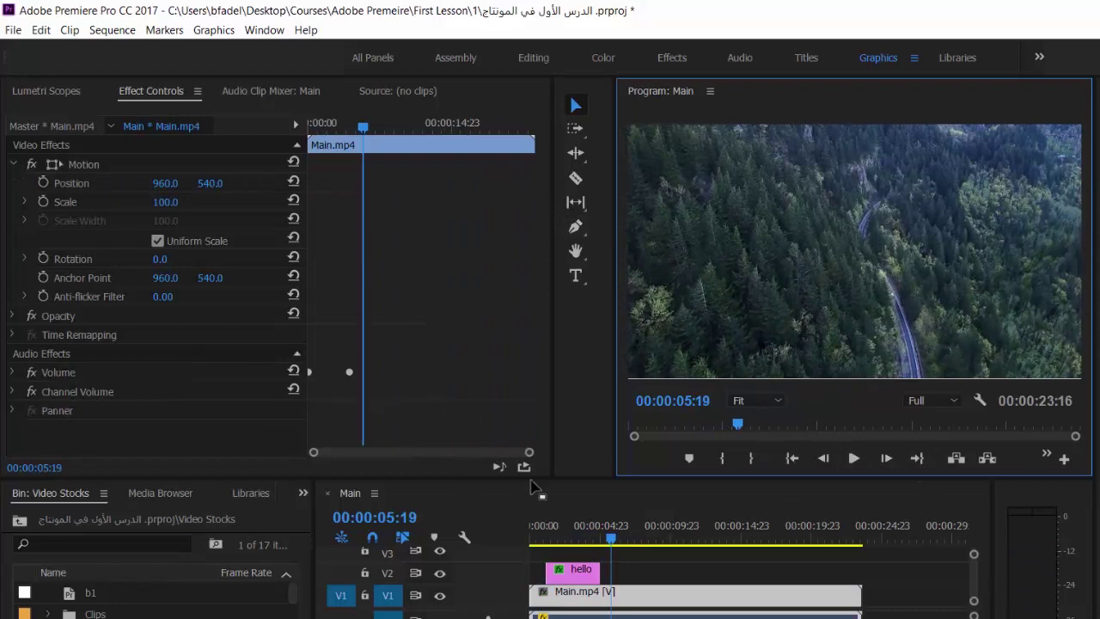
pyautogui.moveTo(585, 540)
pyautogui.mouseDown()
pyautogui.moveTo(565, 540)
pyautogui.moveTo(578, 540)
pyautogui.mouseUp()
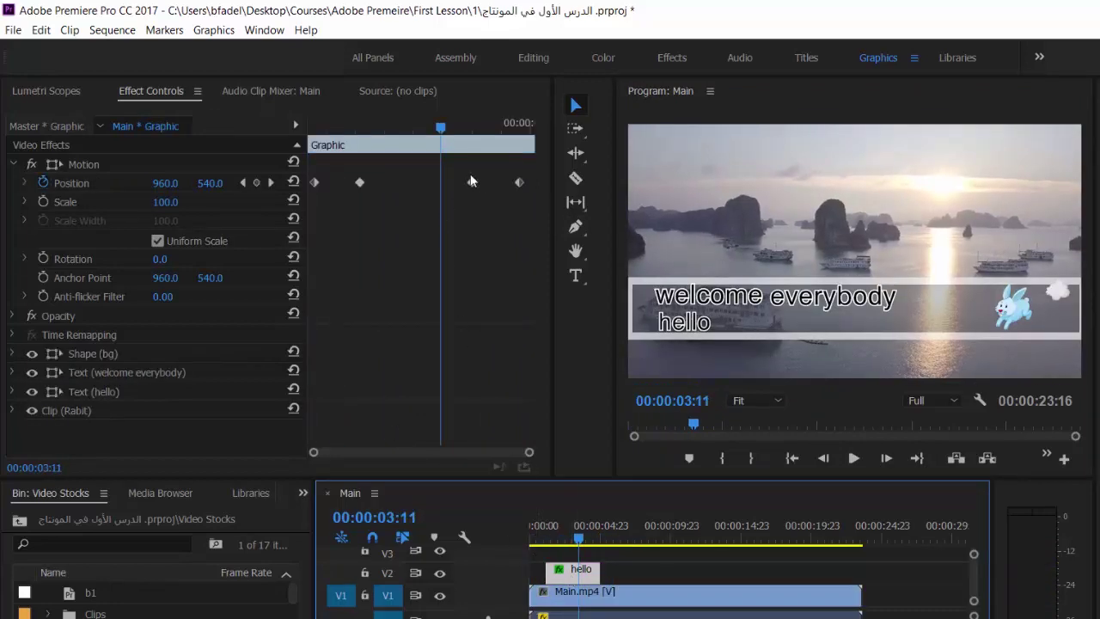
pyautogui.click(471, 183)
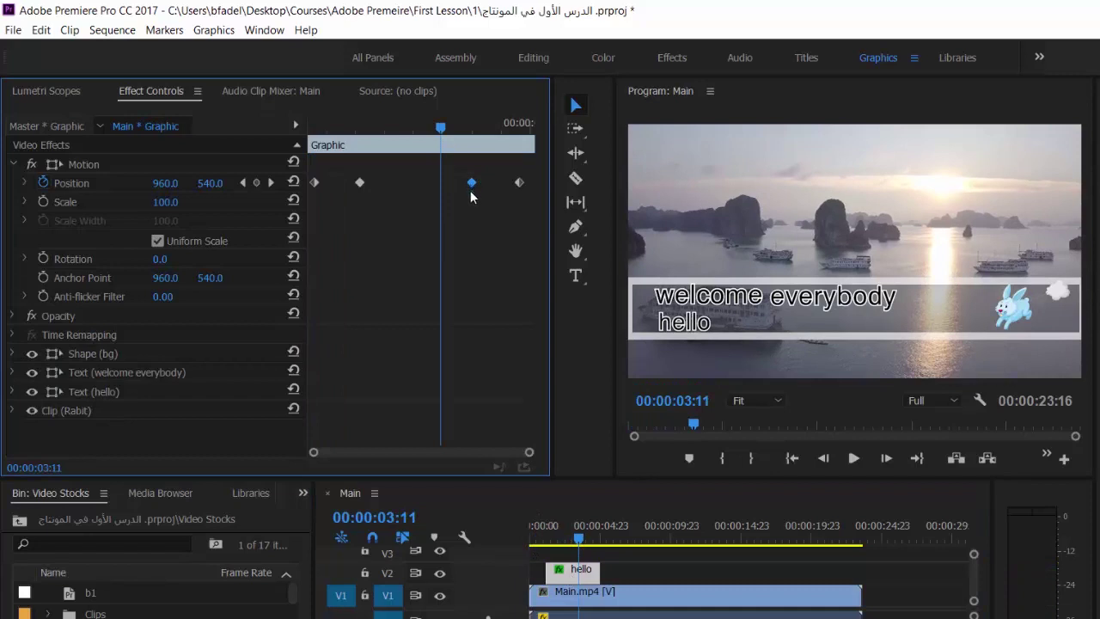
pyautogui.press('Delete')
pyautogui.moveTo(441, 127)
pyautogui.mouseDown()
pyautogui.moveTo(316, 153)
pyautogui.moveTo(361, 157)
pyautogui.moveTo(318, 158)
pyautogui.mouseUp()
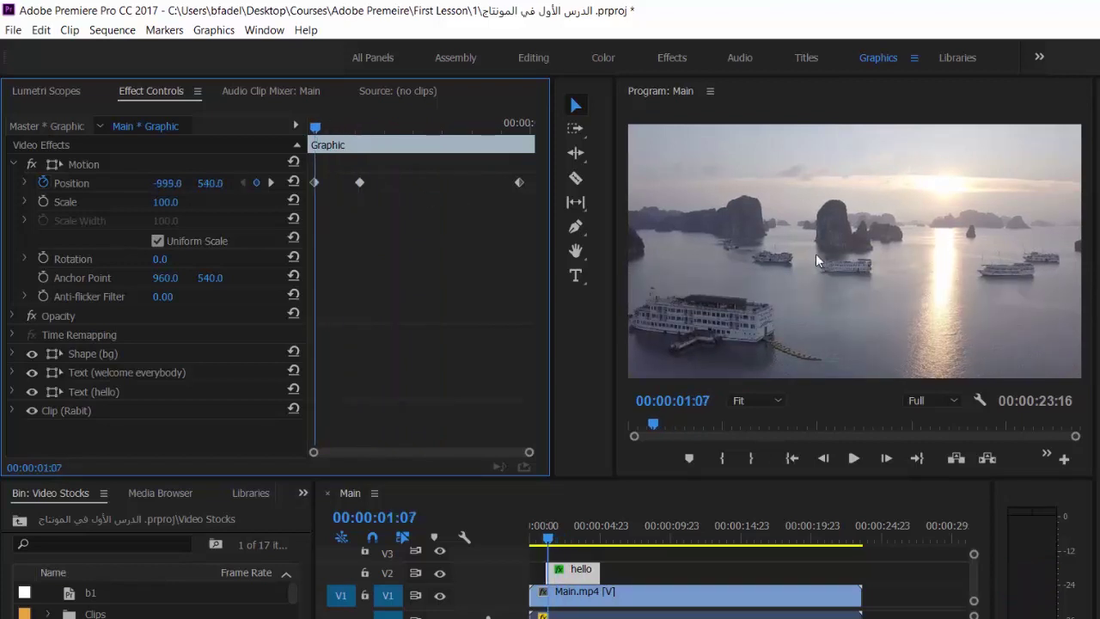
# - Paste a hold keyframe of Position 960, 540 at 00:00:03:23 before the exit slide, then review it
pyautogui.moveTo(315, 128); pyautogui.dragTo(366, 135)
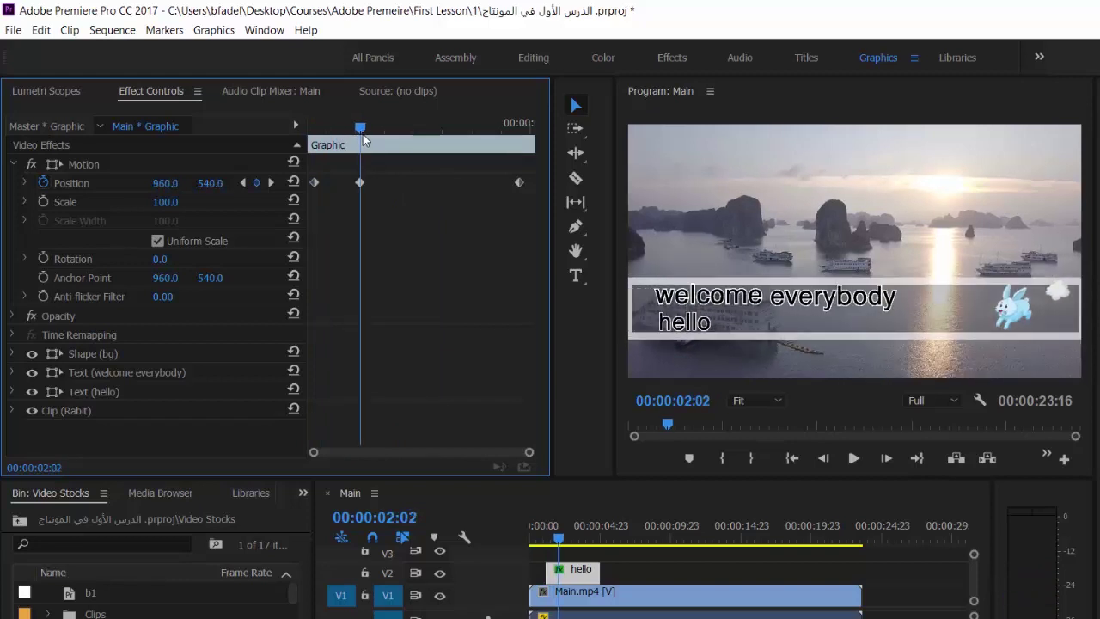
pyautogui.click(927, 328)
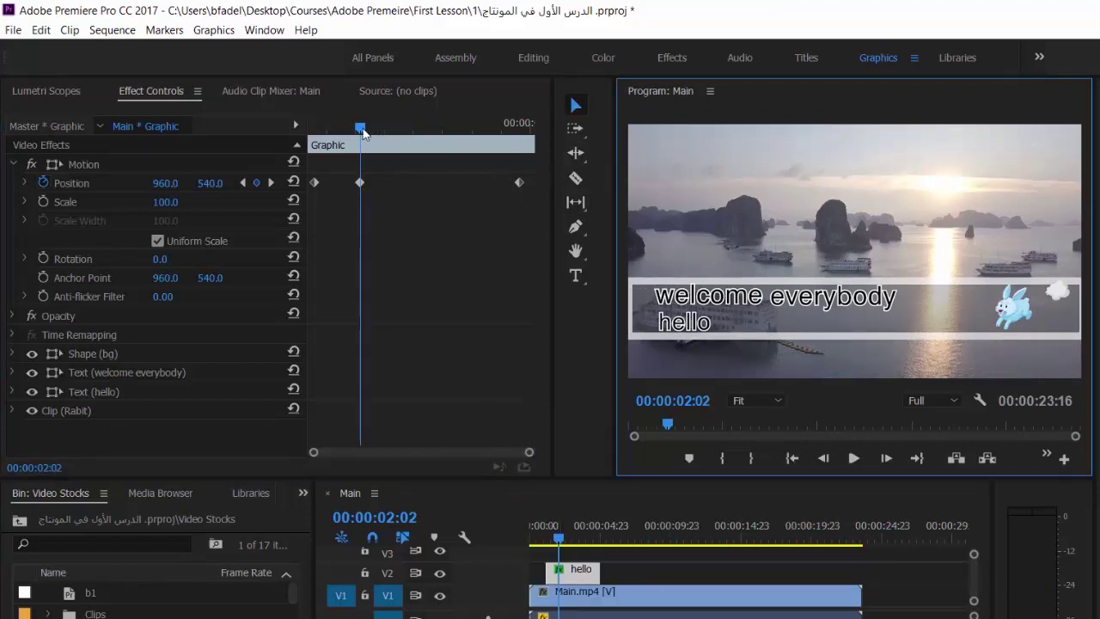
pyautogui.moveTo(361, 129); pyautogui.dragTo(499, 135)
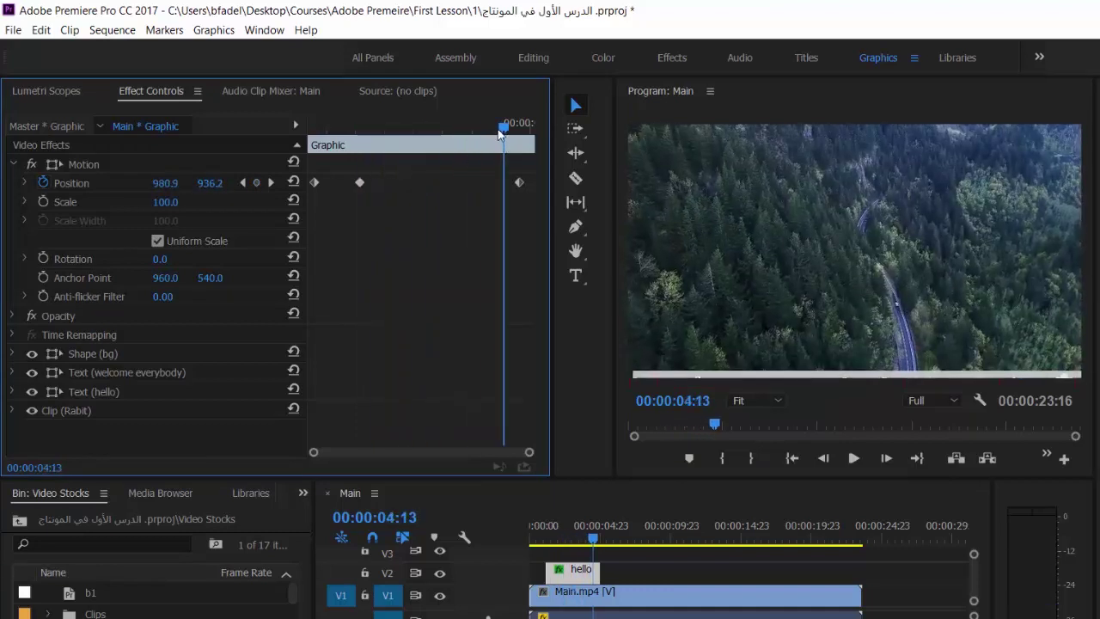
pyautogui.click(469, 129)
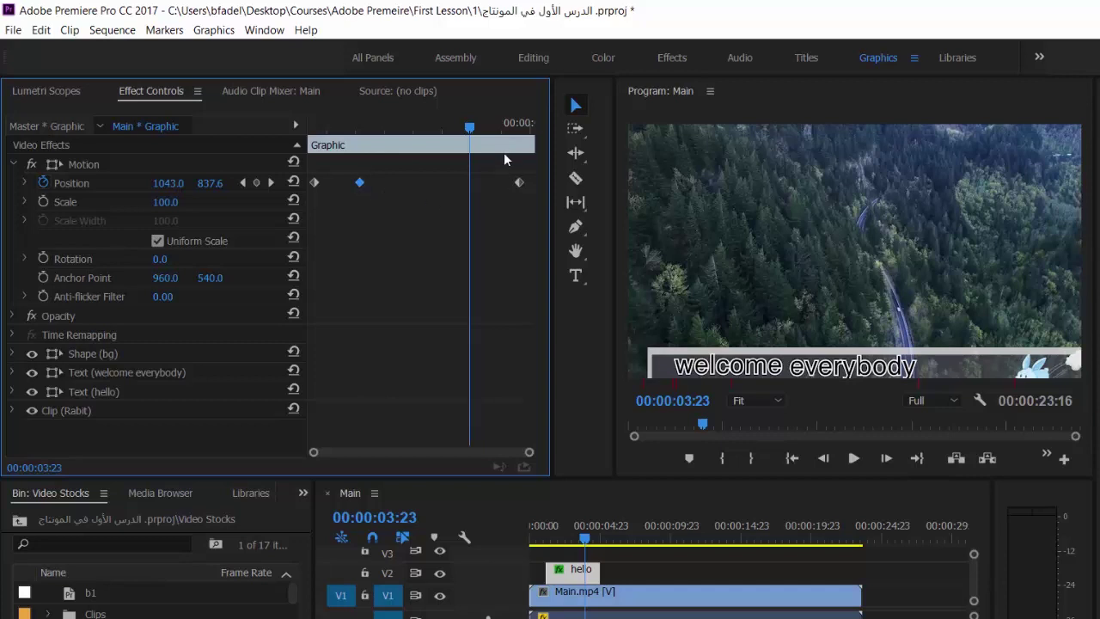
pyautogui.hotkey('ctrl', 'v')
pyautogui.moveTo(481, 152)
pyautogui.mouseDown()
pyautogui.moveTo(383, 169)
pyautogui.moveTo(520, 180)
pyautogui.mouseUp()
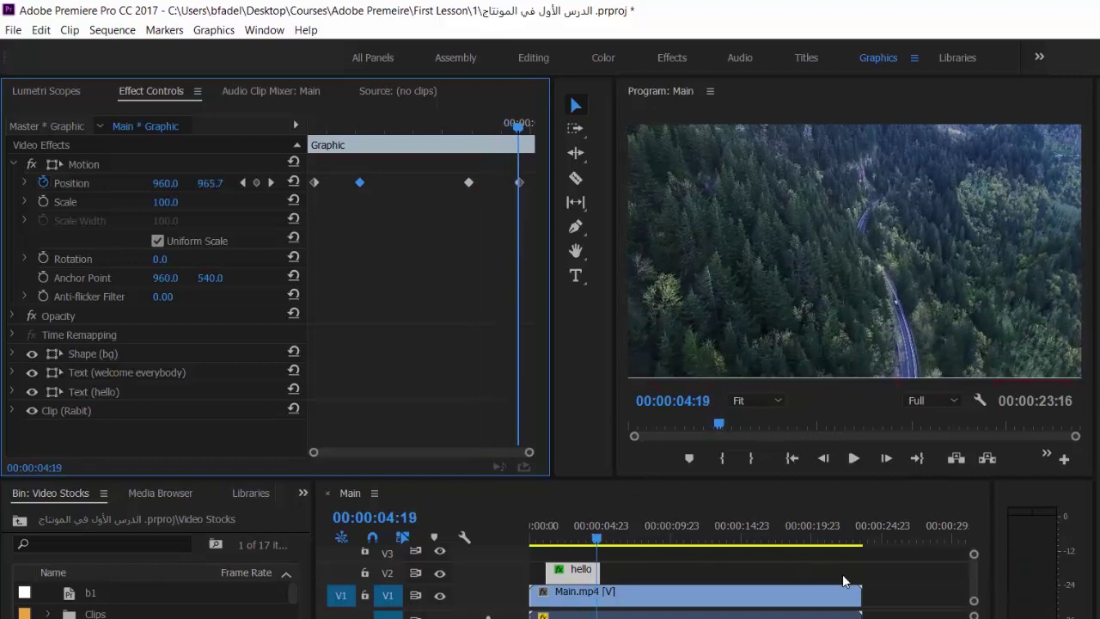
pyautogui.moveTo(519, 131); pyautogui.dragTo(315, 168)
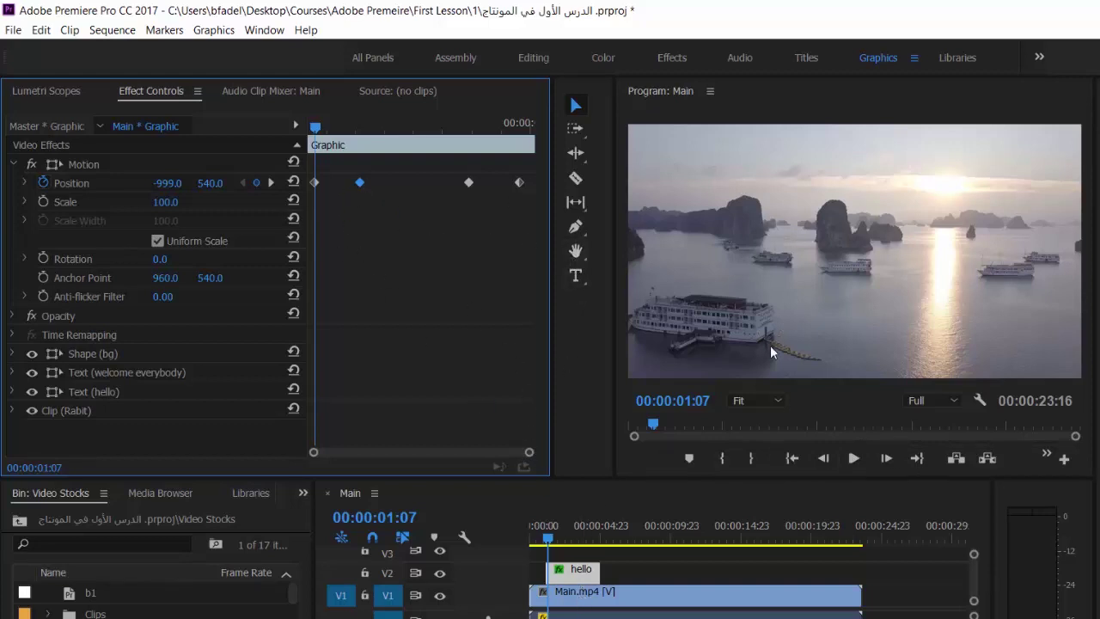
# - Keyframe Main.mp4's Position Y from 540 at 01:07 to 1665 at 06:12
pyautogui.click(605, 604)
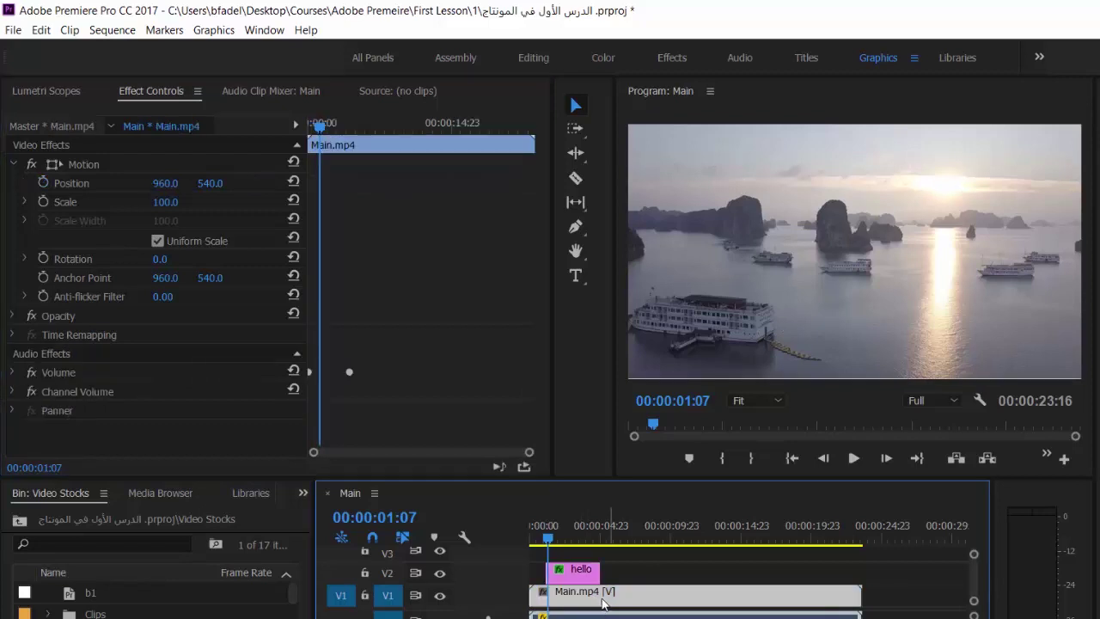
pyautogui.click(44, 183)
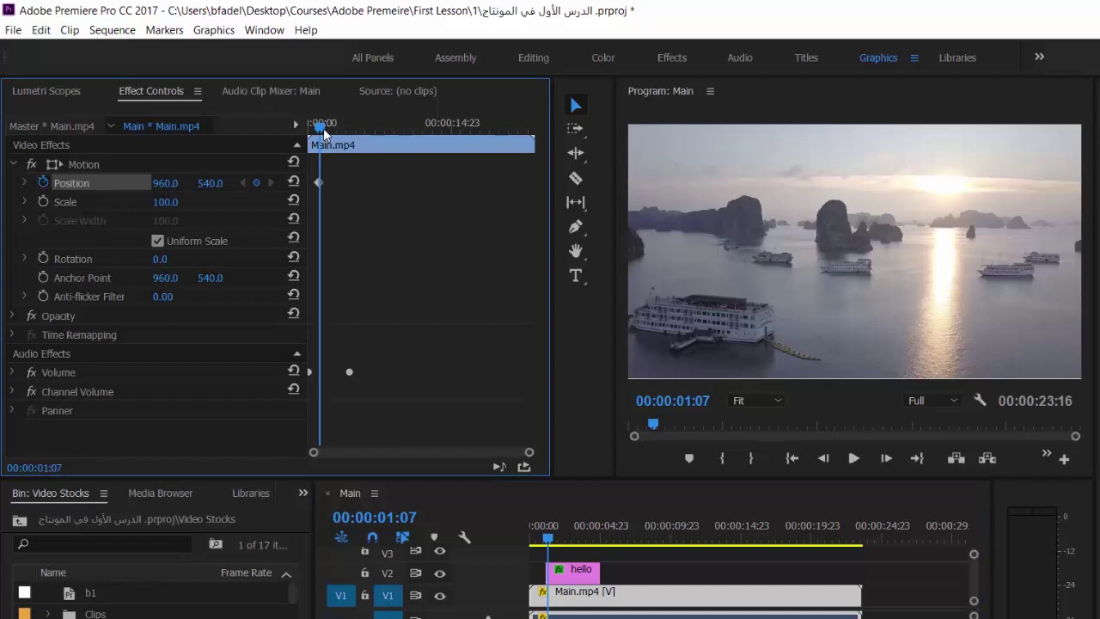
pyautogui.moveTo(319, 129); pyautogui.dragTo(370, 141)
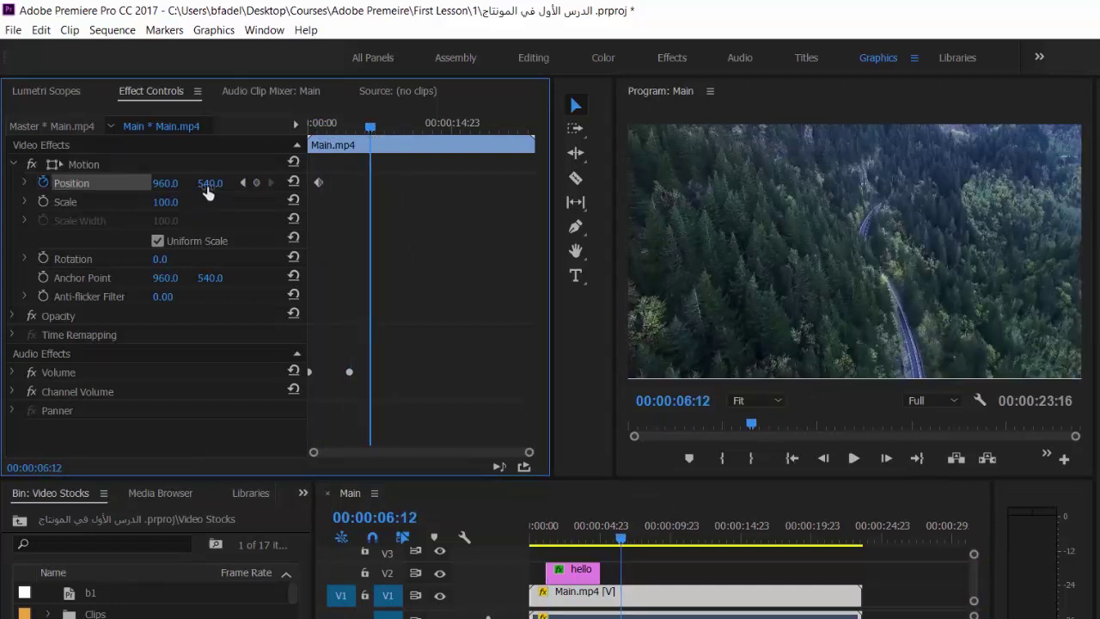
pyautogui.moveTo(210, 183); pyautogui.dragTo(573, 183)
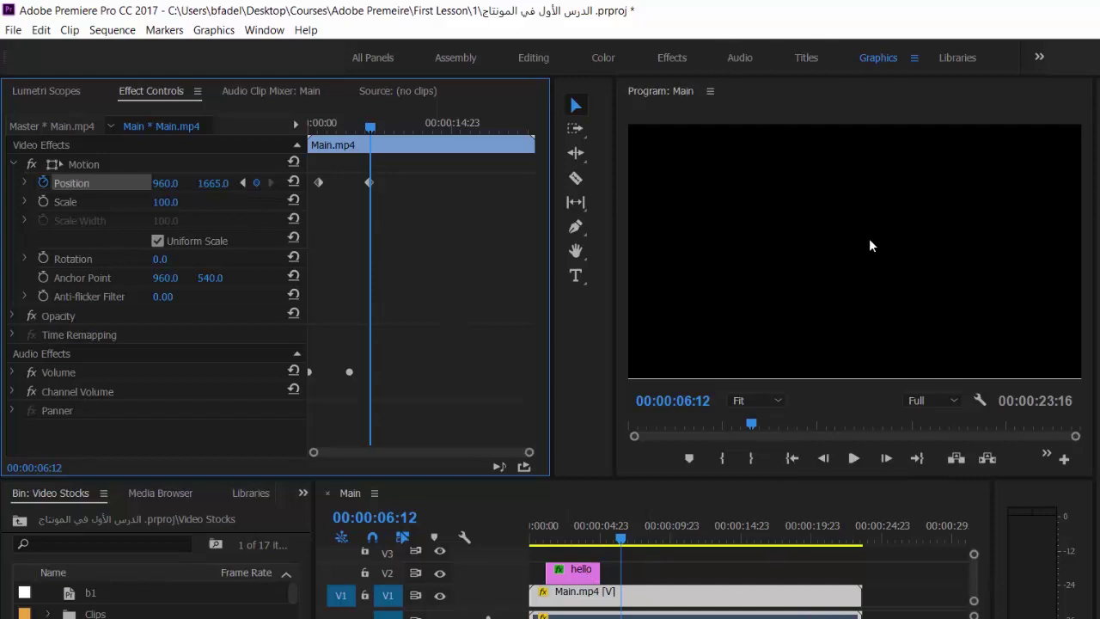
# - Play back Main.mp4 sliding down out of frame from near the start
pyautogui.moveTo(368, 131); pyautogui.dragTo(318, 127)
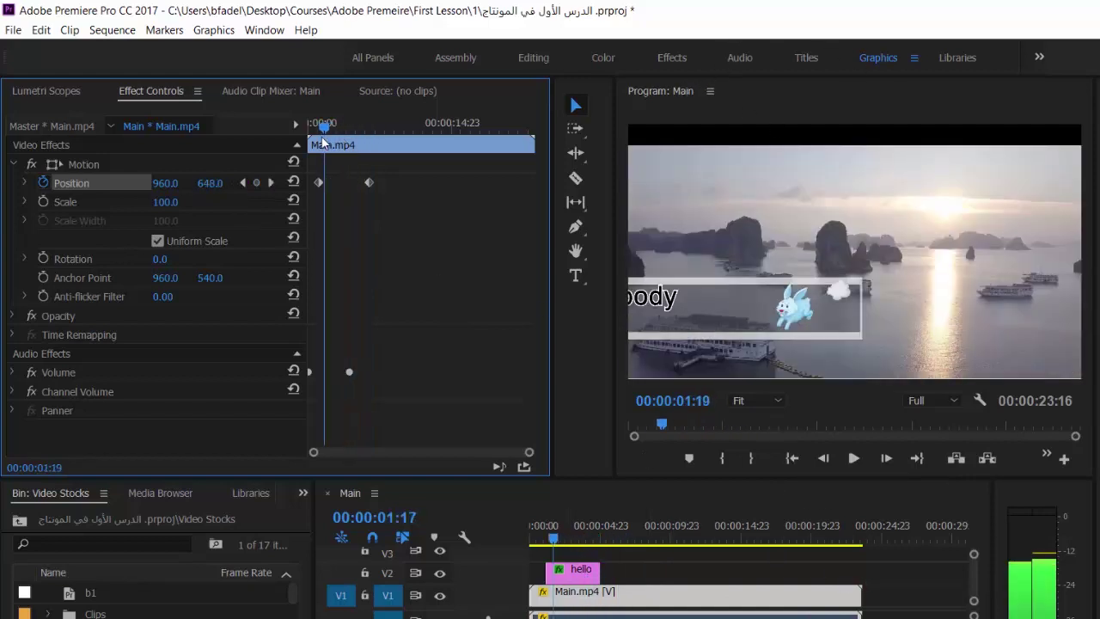
pyautogui.click(854, 458)
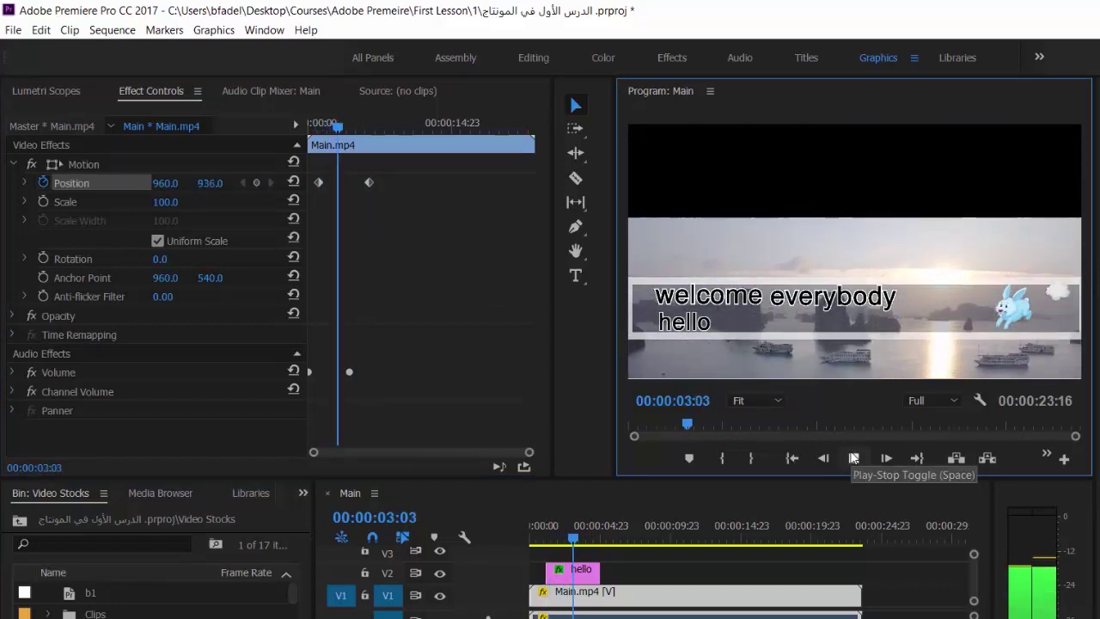
pyautogui.click(854, 458)
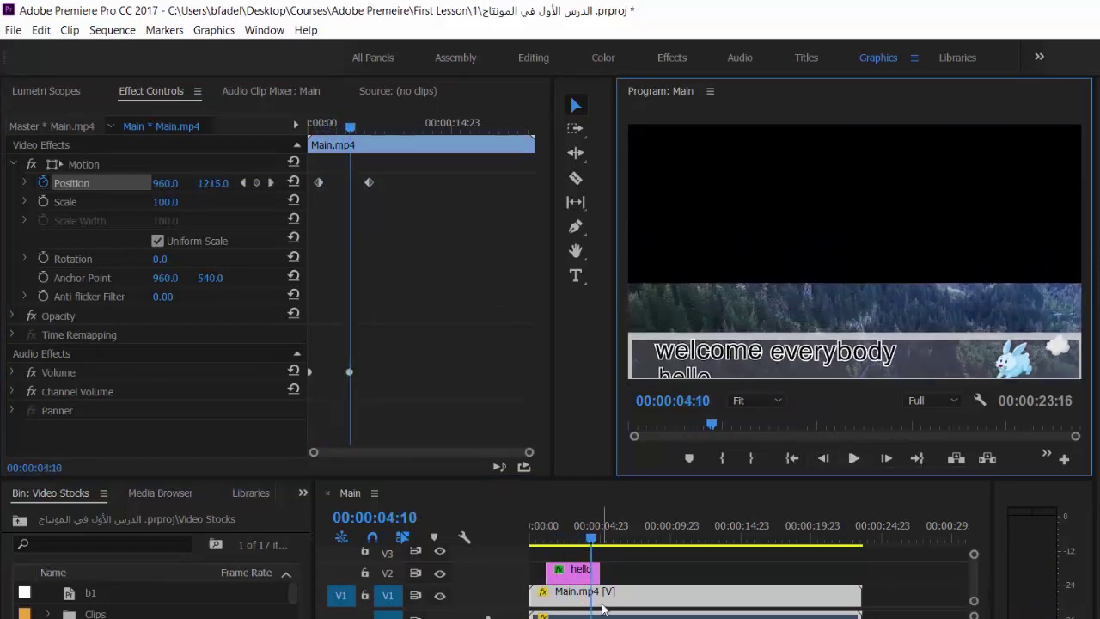
pyautogui.click(592, 591)
# - Turn off Main.mp4's Position animation and confirm deleting its keyframes, leaving it at 960, 540
pyautogui.click(40, 185)
pyautogui.click(42, 183)
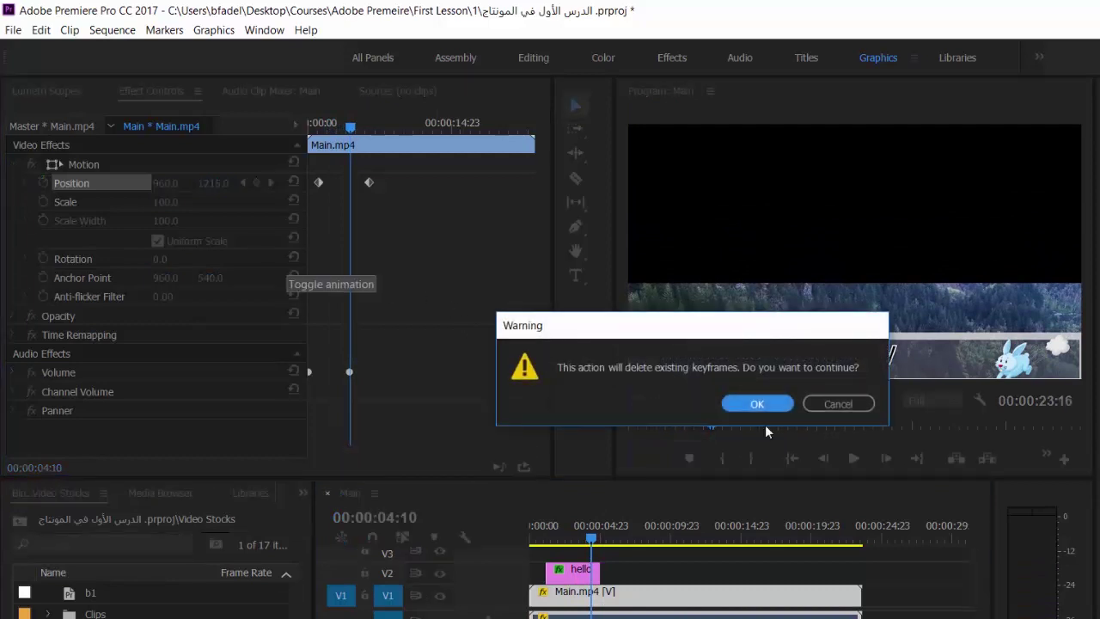
pyautogui.click(750, 402)
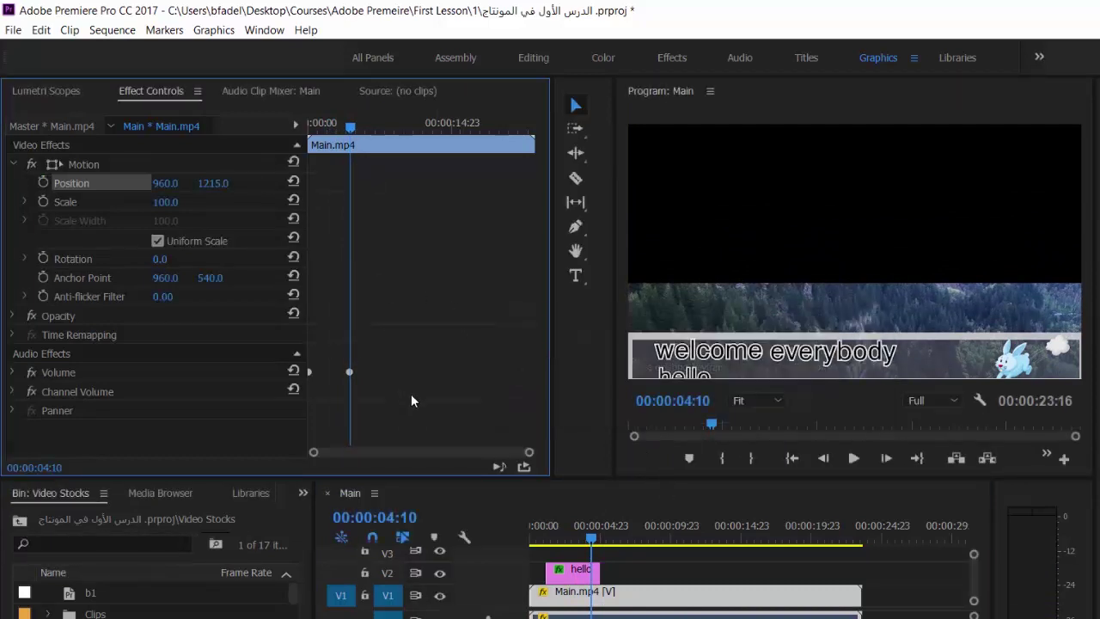
pyautogui.hotkey('ctrl', 'z')
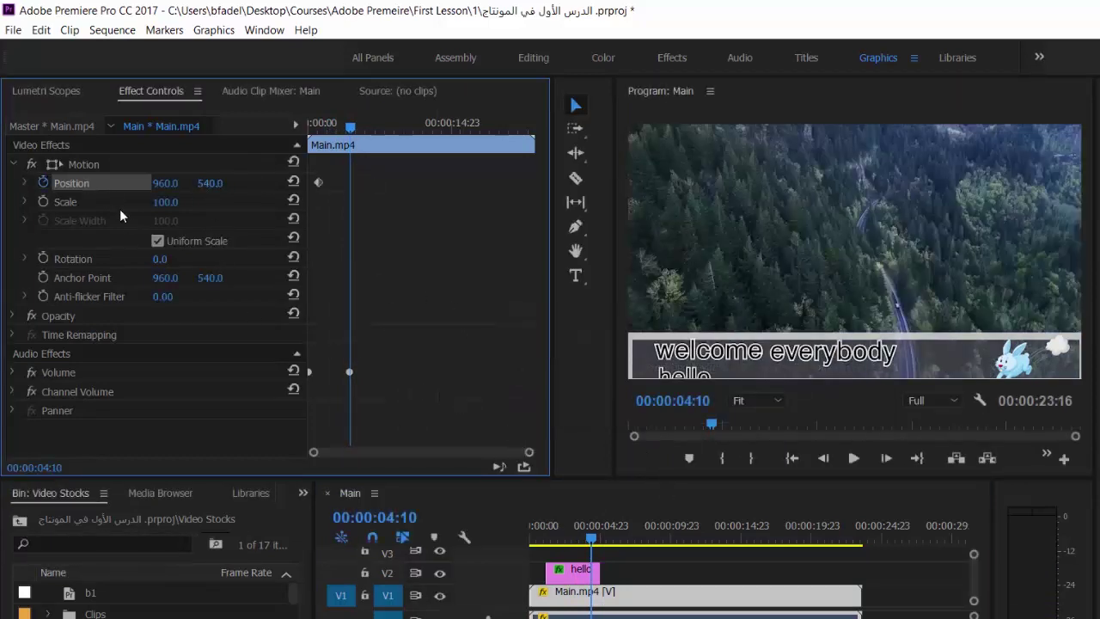
pyautogui.hotkey('ctrl', 'shift', 'z')
pyautogui.moveTo(592, 525); pyautogui.dragTo(563, 526)
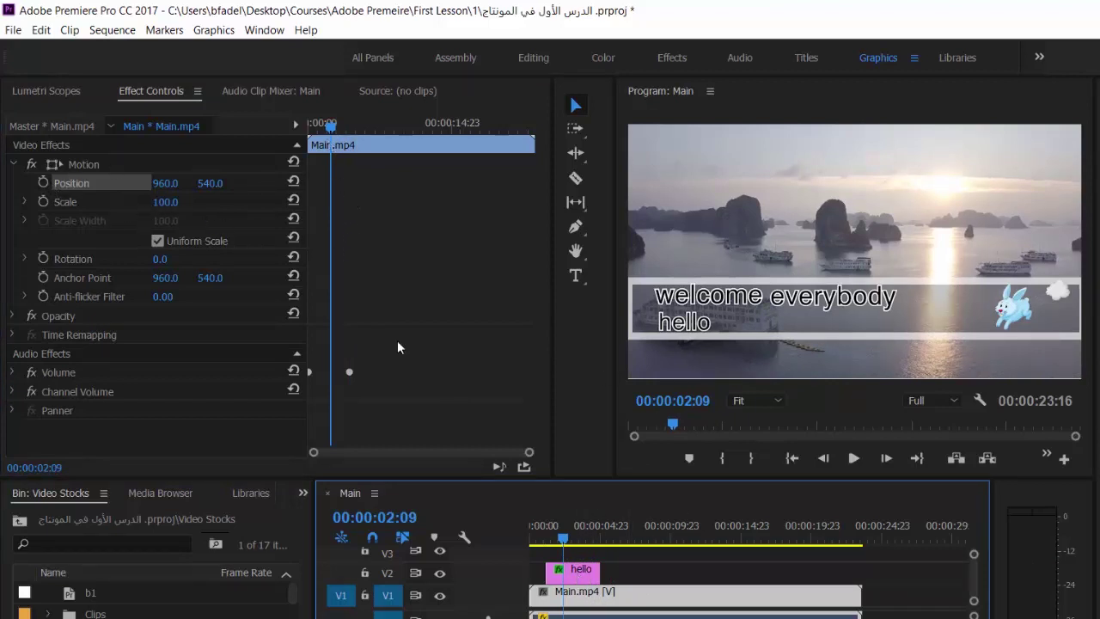
pyautogui.click(592, 572)
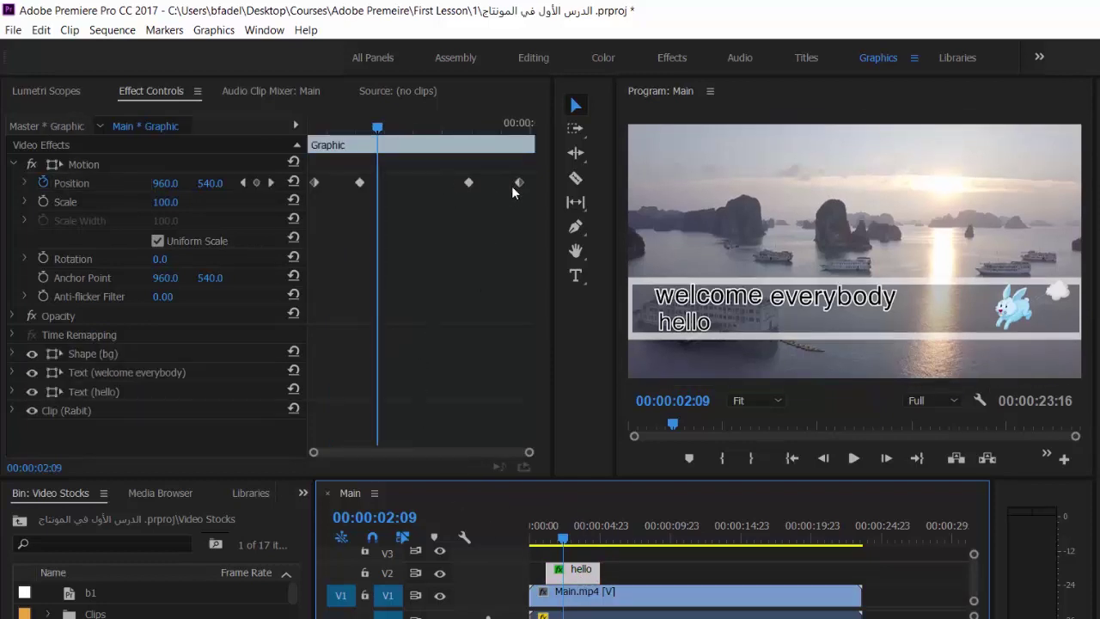
pyautogui.moveTo(376, 132); pyautogui.dragTo(311, 129)
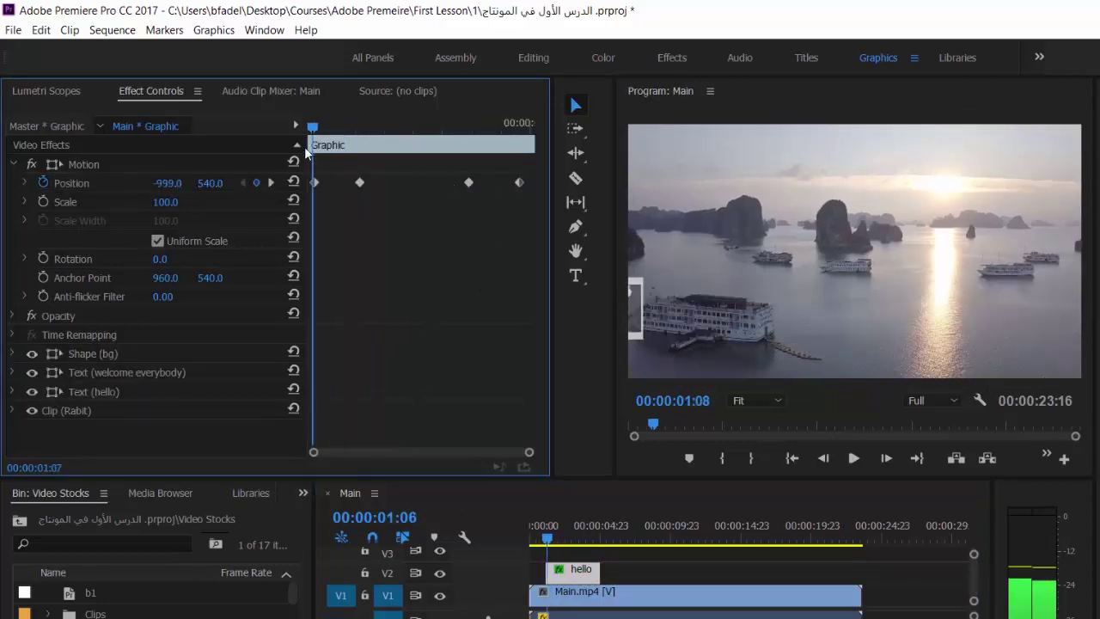
pyautogui.click(854, 458)
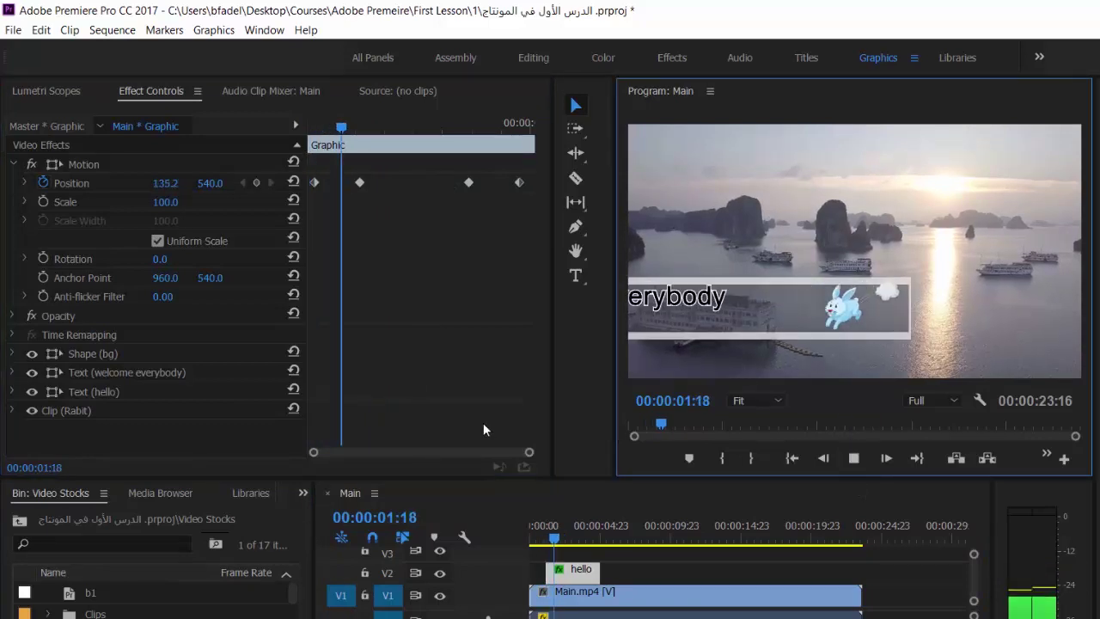
pyautogui.press('space')
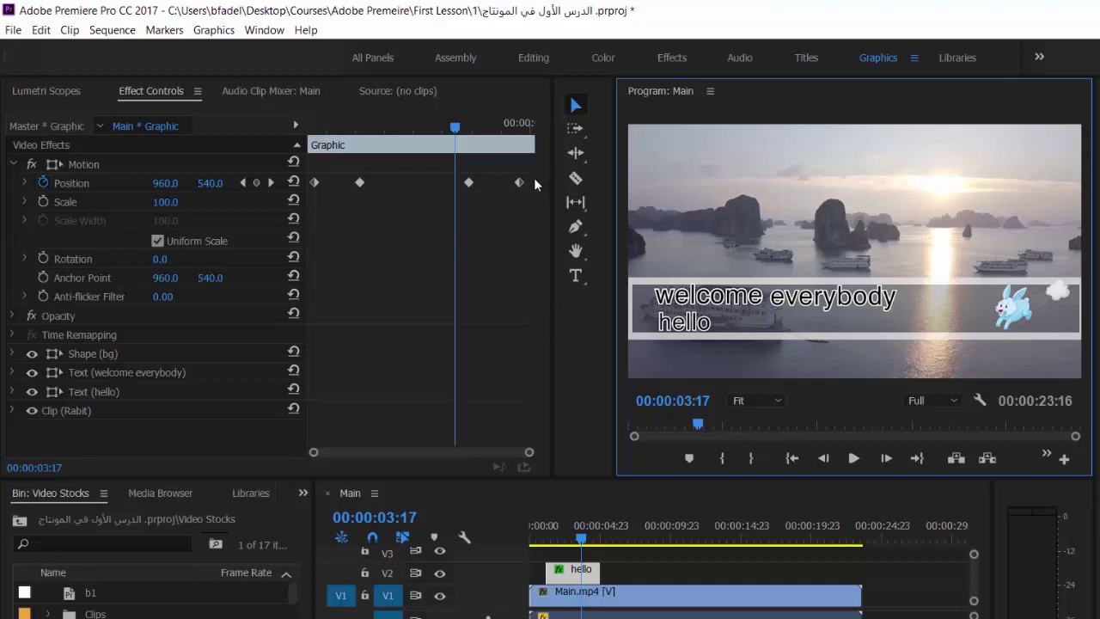
# - Apply eased temporal interpolation to the first and last Position keyframes
pyautogui.moveTo(530, 182); pyautogui.dragTo(313, 196)
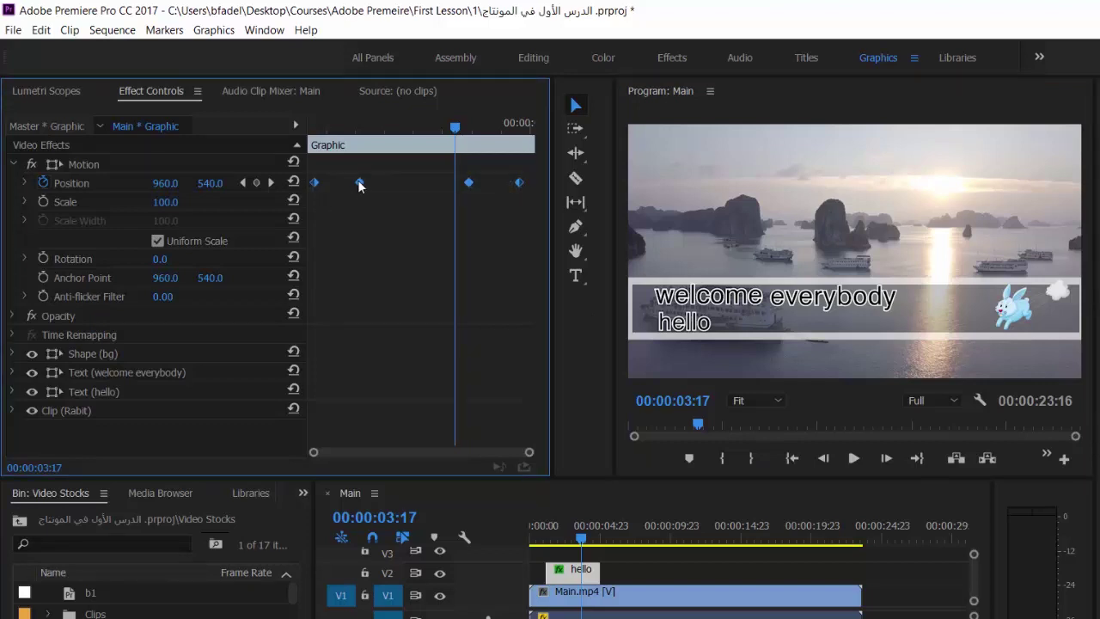
pyautogui.rightClick(318, 188)
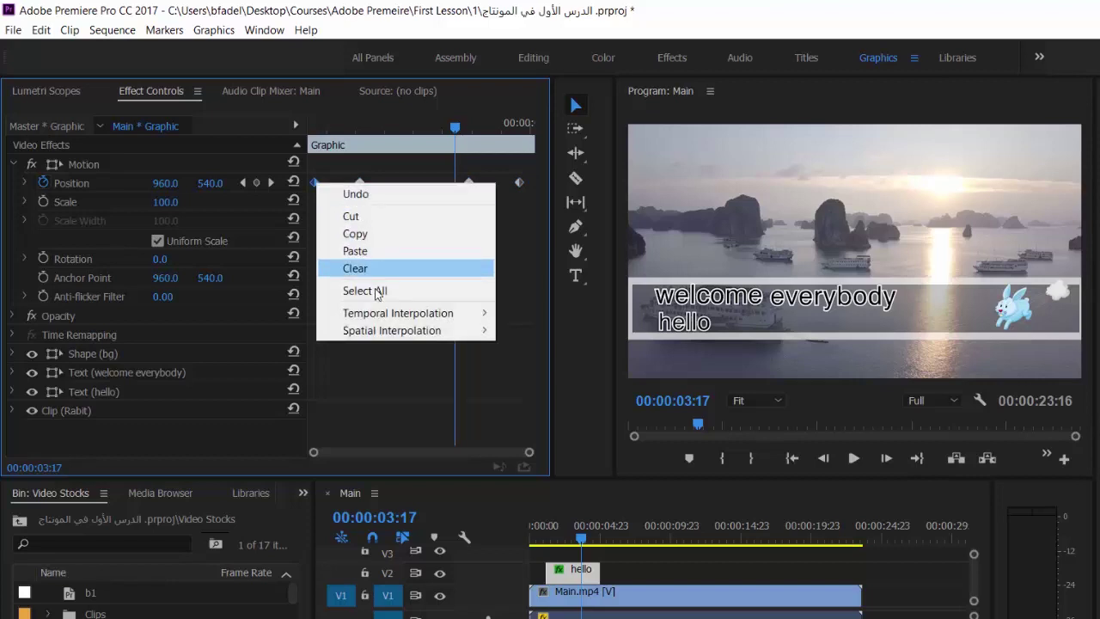
pyautogui.moveTo(405, 322)
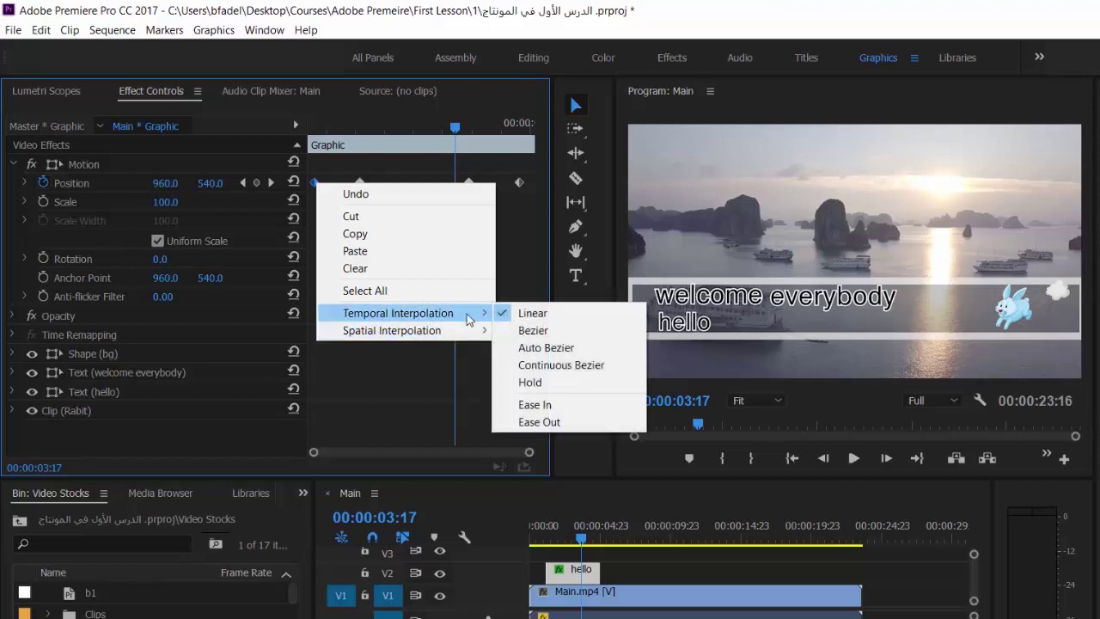
pyautogui.click(579, 423)
pyautogui.rightClick(521, 184)
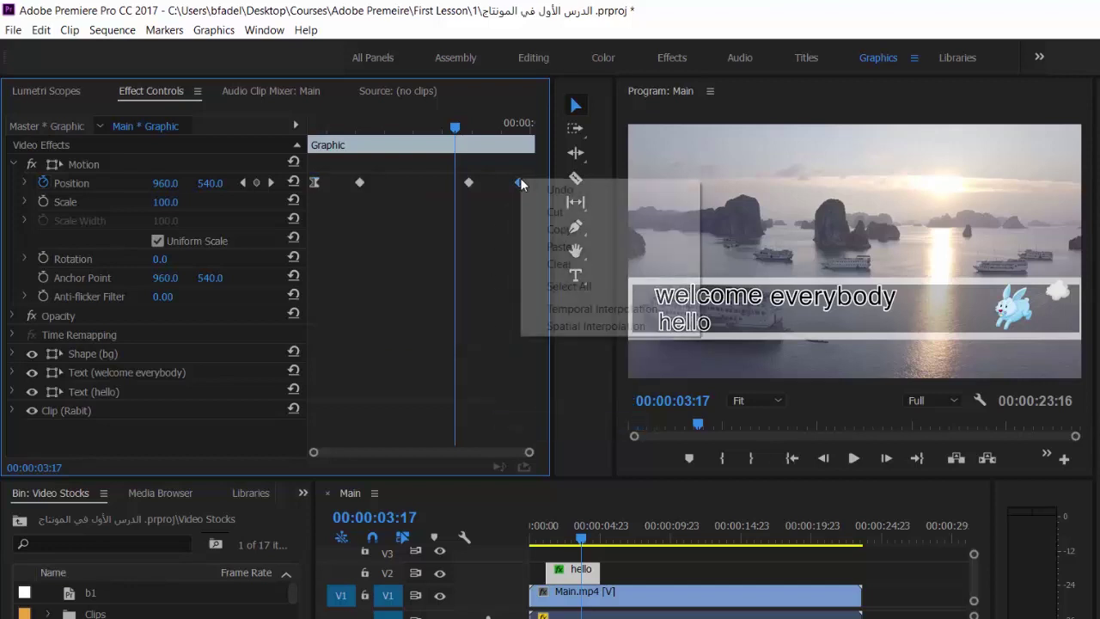
pyautogui.moveTo(572, 314)
pyautogui.click(771, 401)
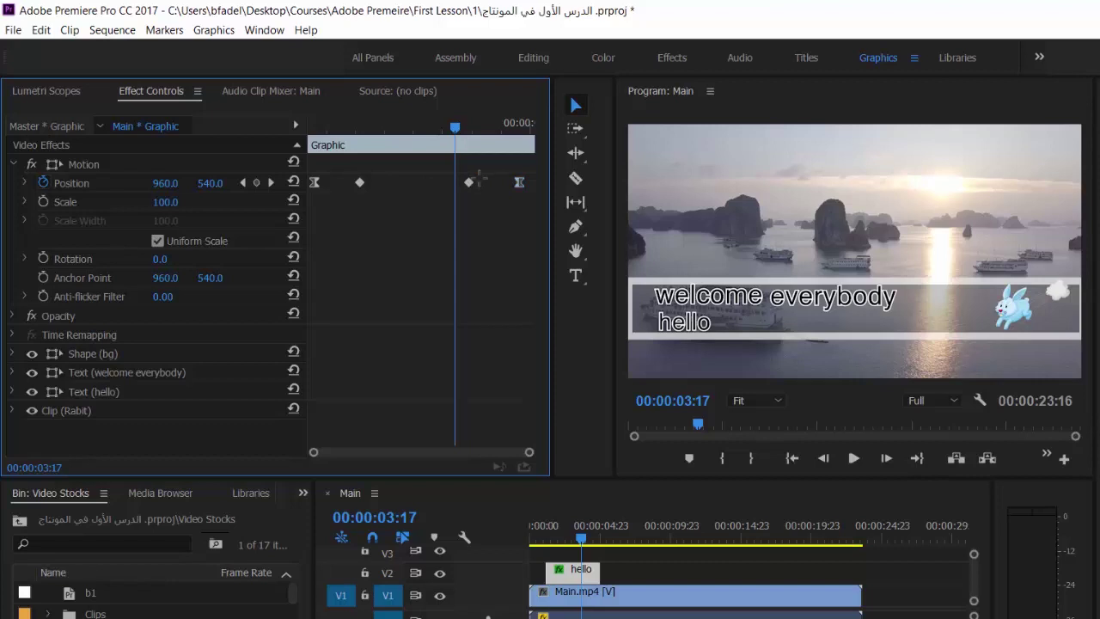
# - Give the two middle Position keyframes Ease In temporal interpolation
pyautogui.moveTo(483, 197); pyautogui.dragTo(350, 177)
pyautogui.rightClick(360, 186)
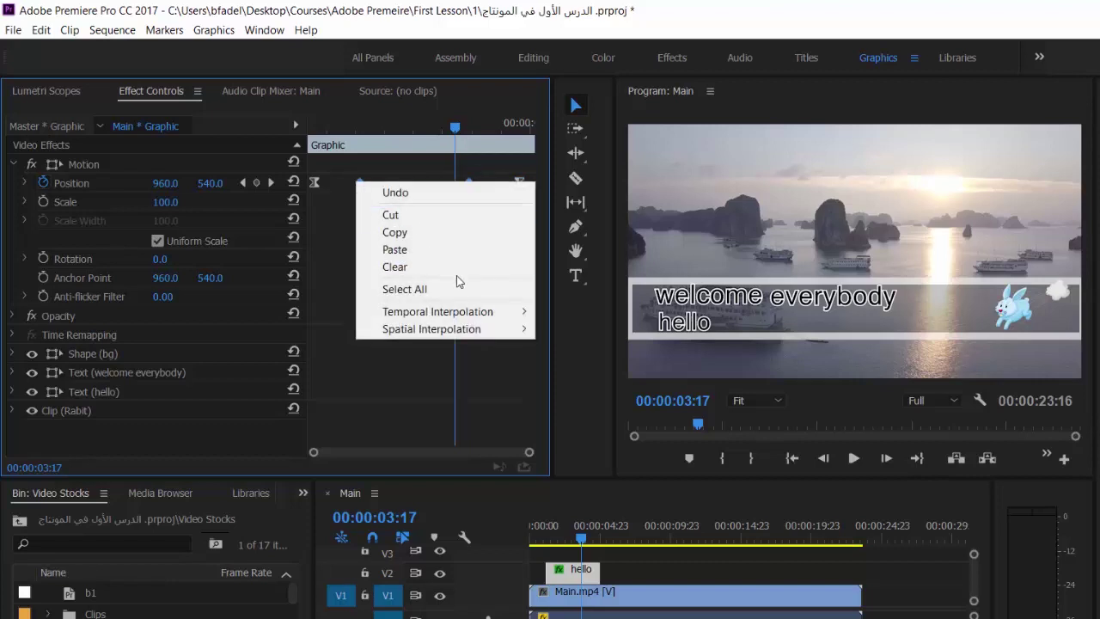
pyautogui.moveTo(493, 332)
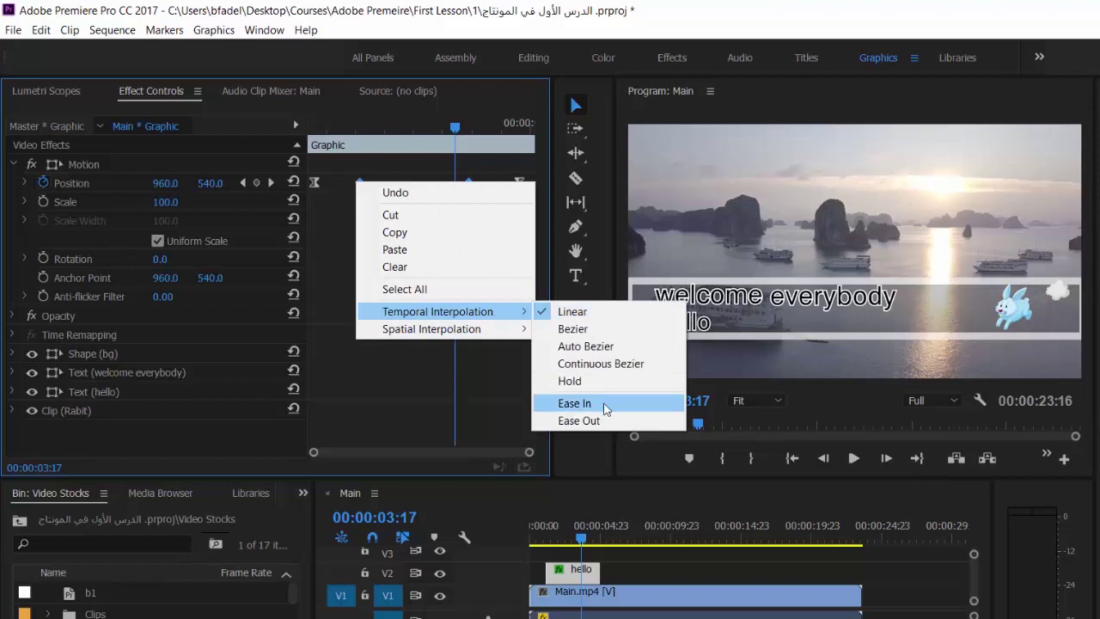
pyautogui.click(605, 409)
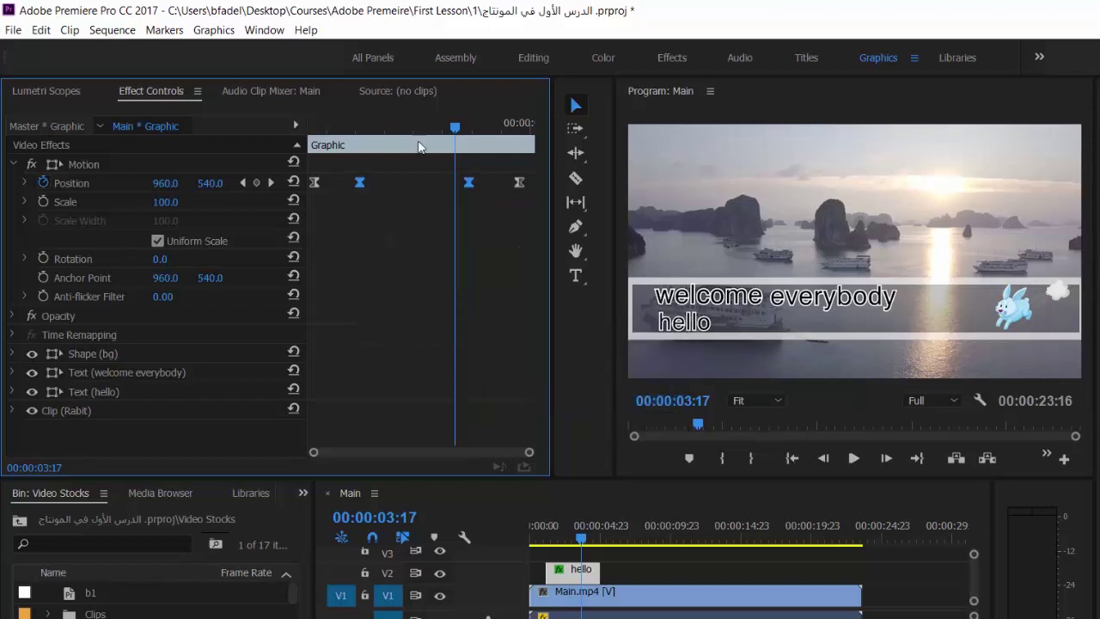
pyautogui.moveTo(461, 126); pyautogui.dragTo(313, 126)
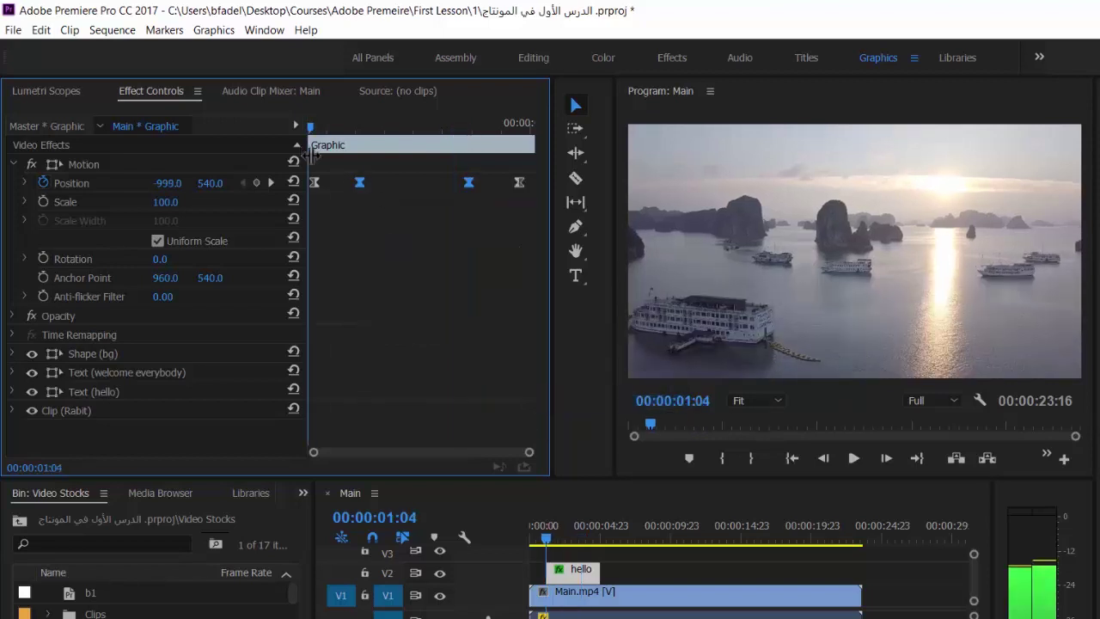
pyautogui.click(854, 459)
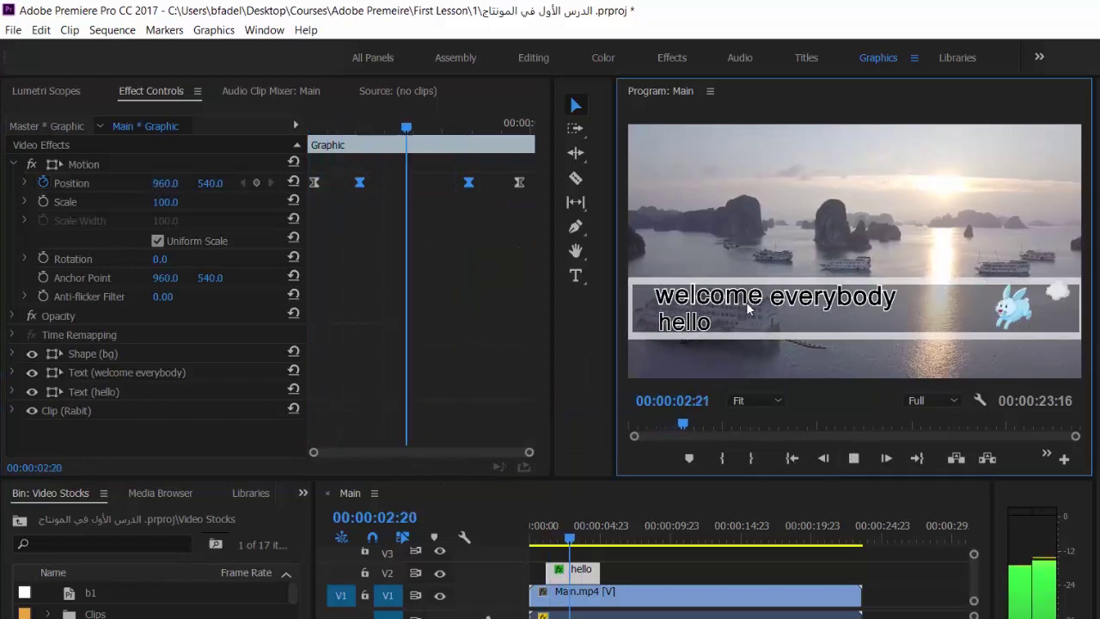
pyautogui.moveTo(460, 125); pyautogui.dragTo(310, 129)
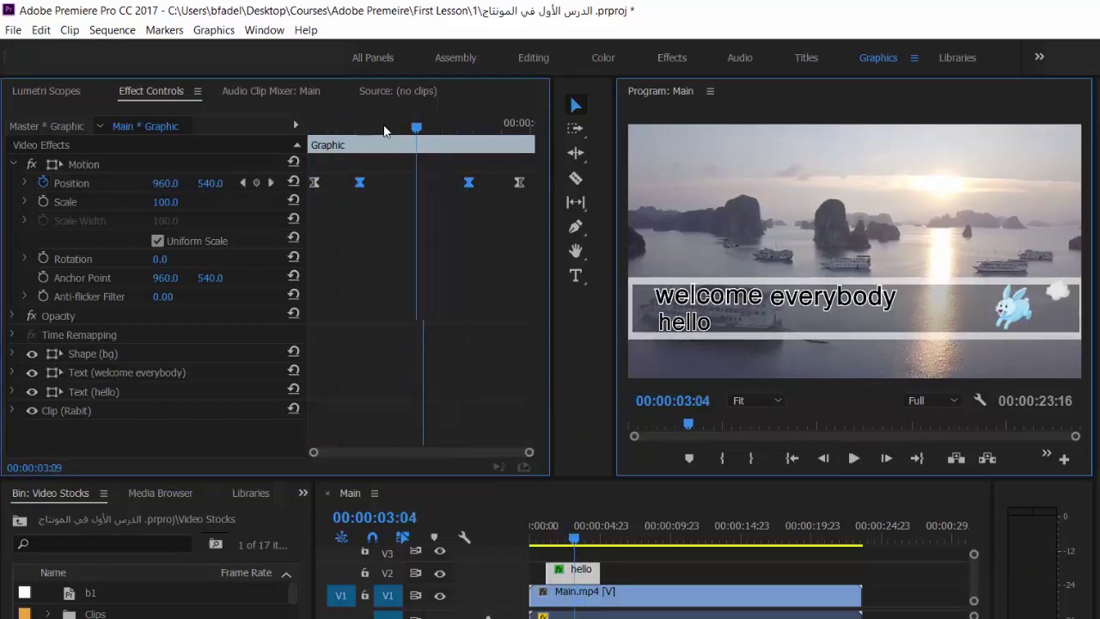
pyautogui.click(854, 459)
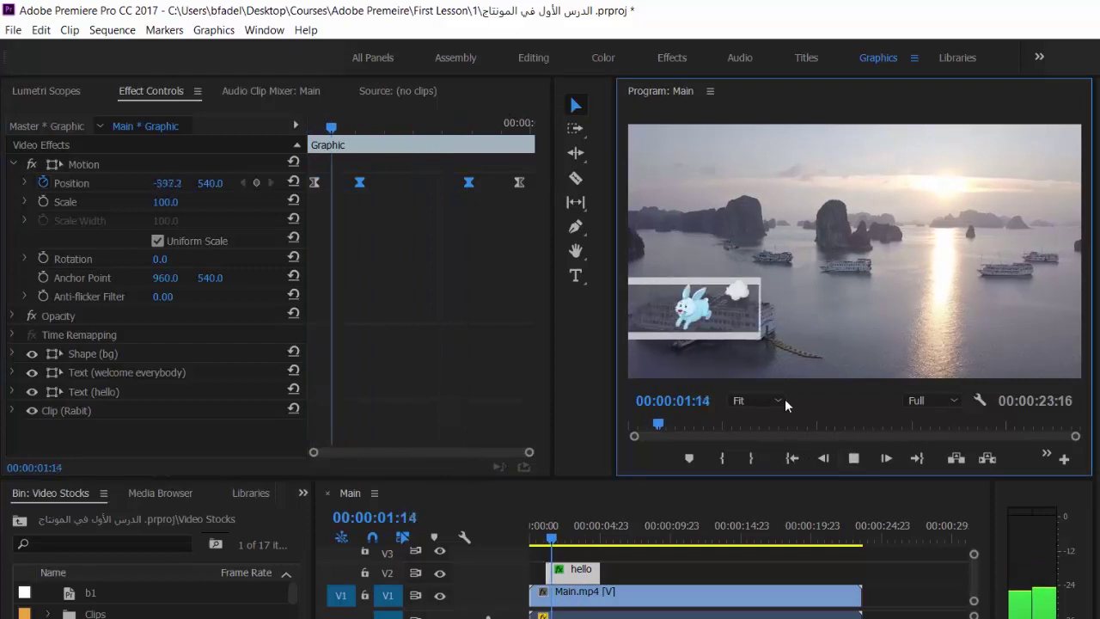
pyautogui.press('space')
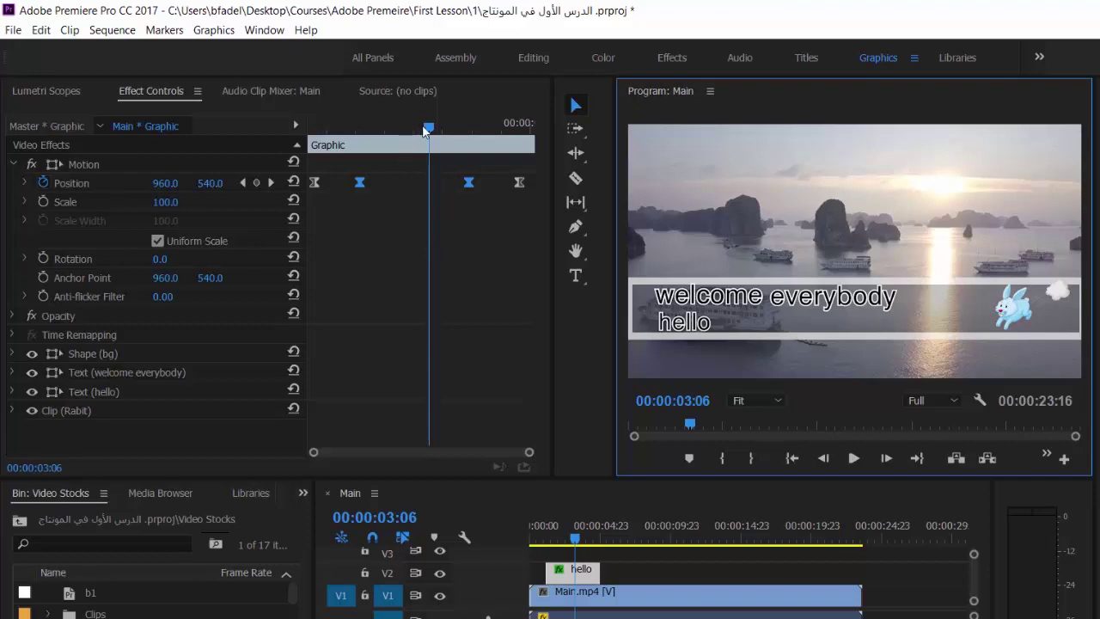
pyautogui.moveTo(429, 126)
pyautogui.mouseDown()
pyautogui.moveTo(355, 162)
pyautogui.moveTo(364, 161)
pyautogui.moveTo(358, 177)
pyautogui.mouseUp()
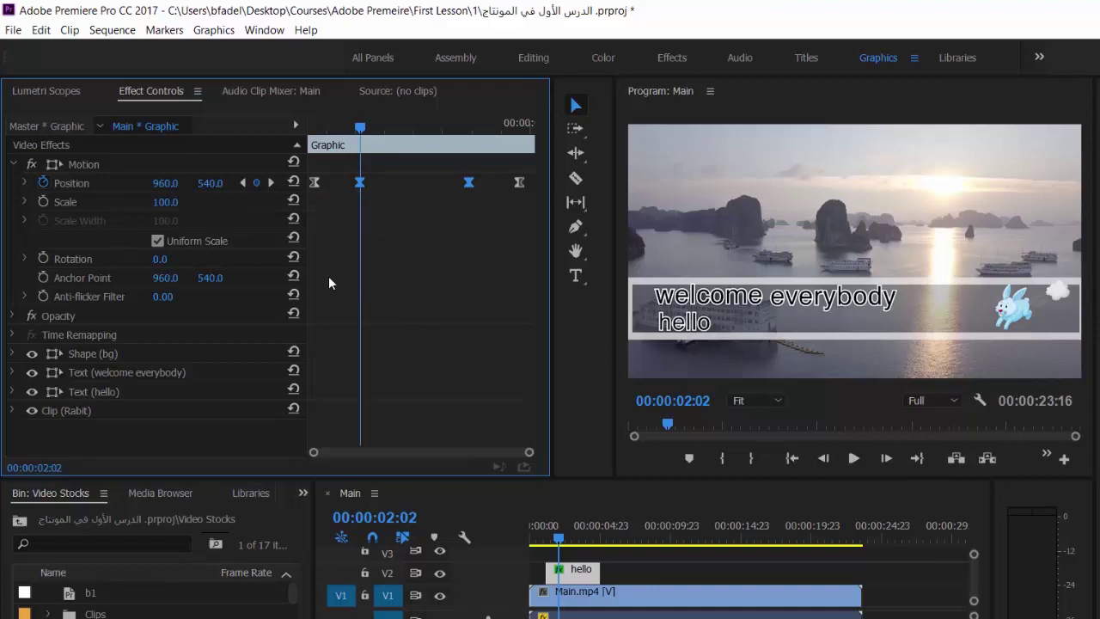
pyautogui.moveTo(380, 139); pyautogui.dragTo(357, 146)
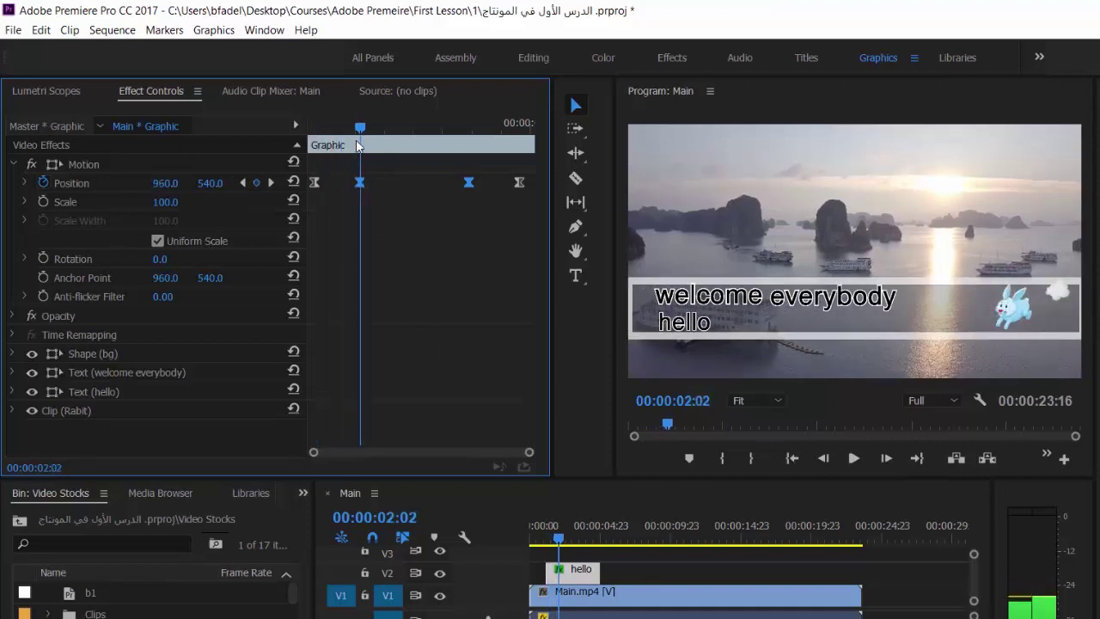
# - Keyframe the graphic's Scale from 100 to 150 at 00:00:03:23
pyautogui.click(44, 202)
pyautogui.moveTo(361, 128); pyautogui.dragTo(469, 148)
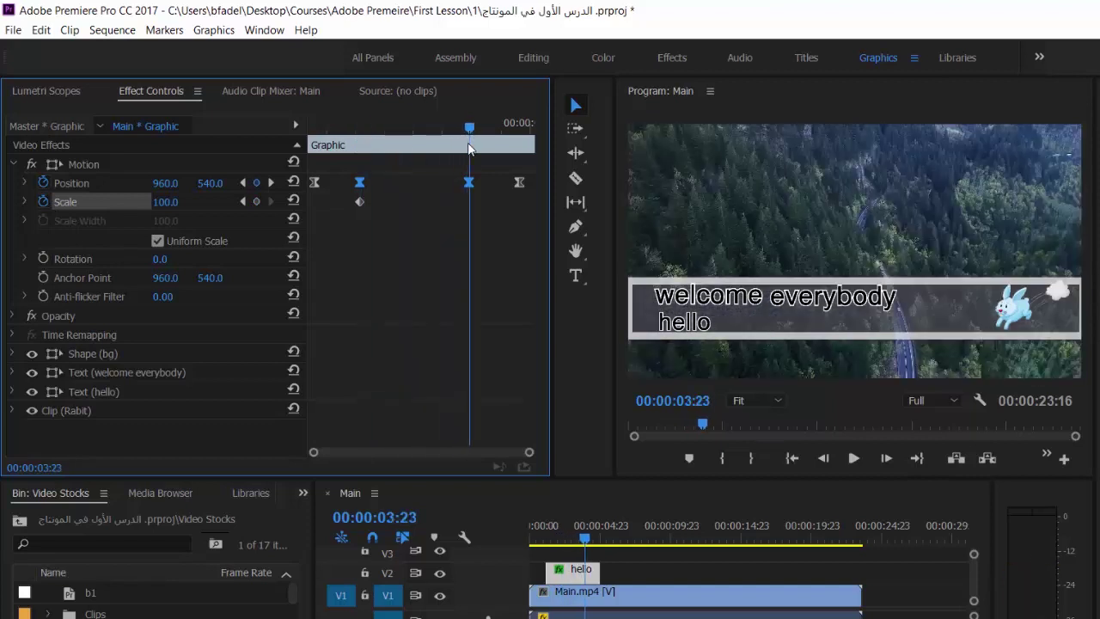
pyautogui.click(168, 202)
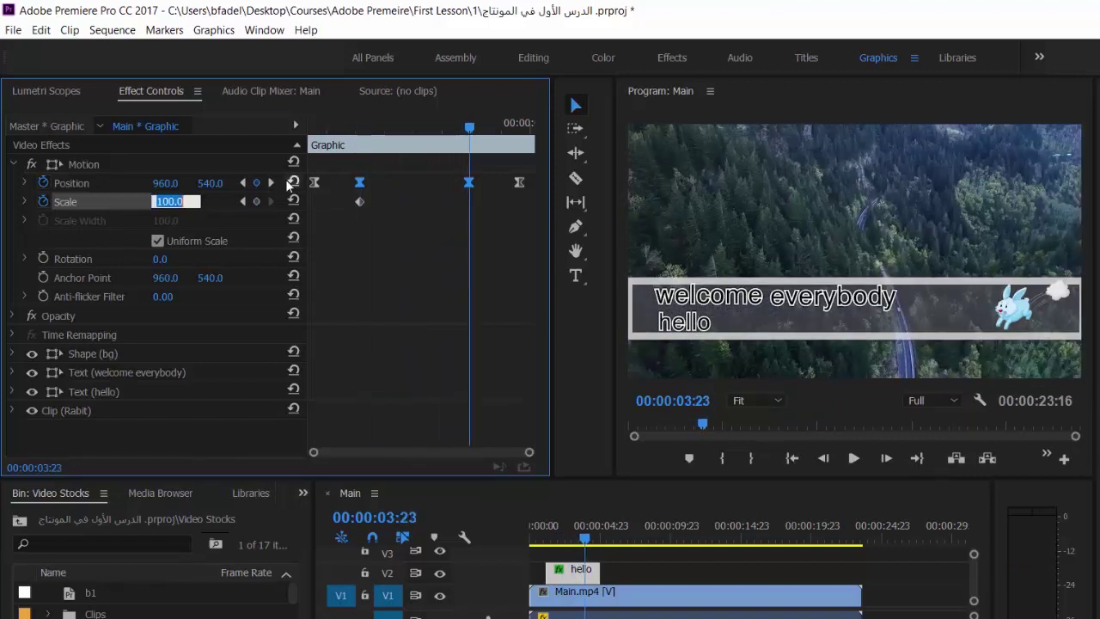
pyautogui.write('150')
pyautogui.press('Return')
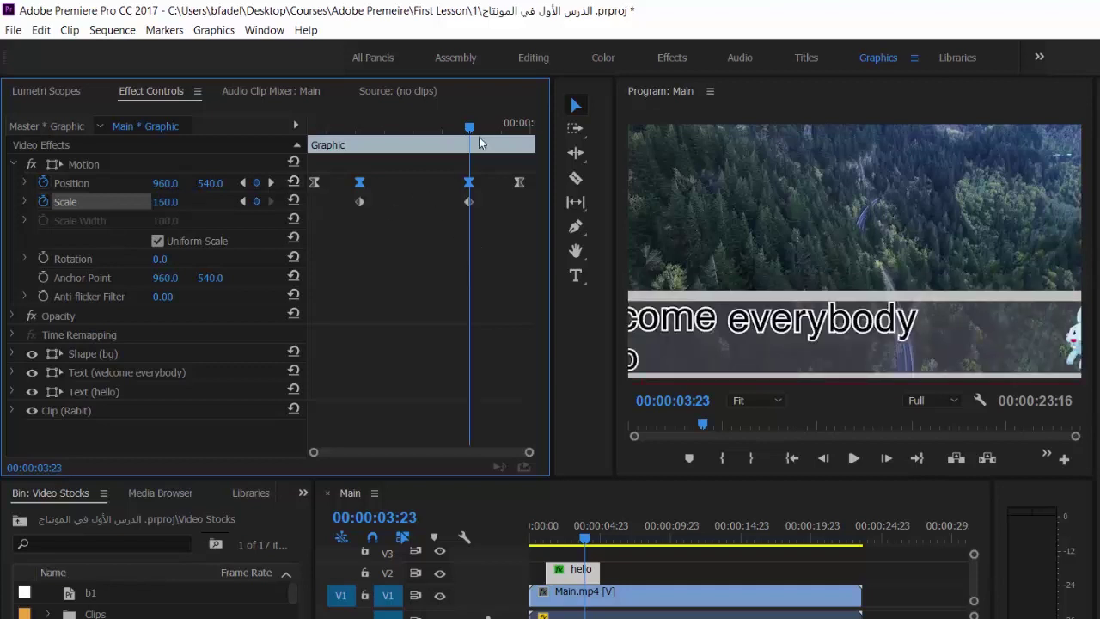
# - Preview the Scale animation from the start, then turn off the Scale stopwatch
pyautogui.moveTo(466, 131); pyautogui.dragTo(315, 153)
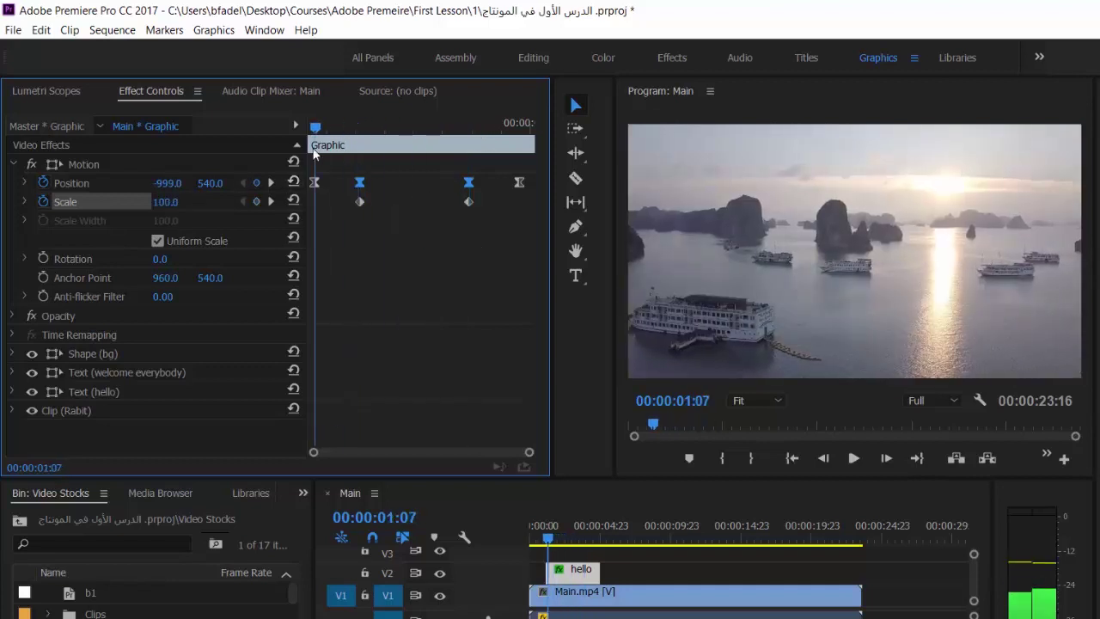
pyautogui.click(854, 458)
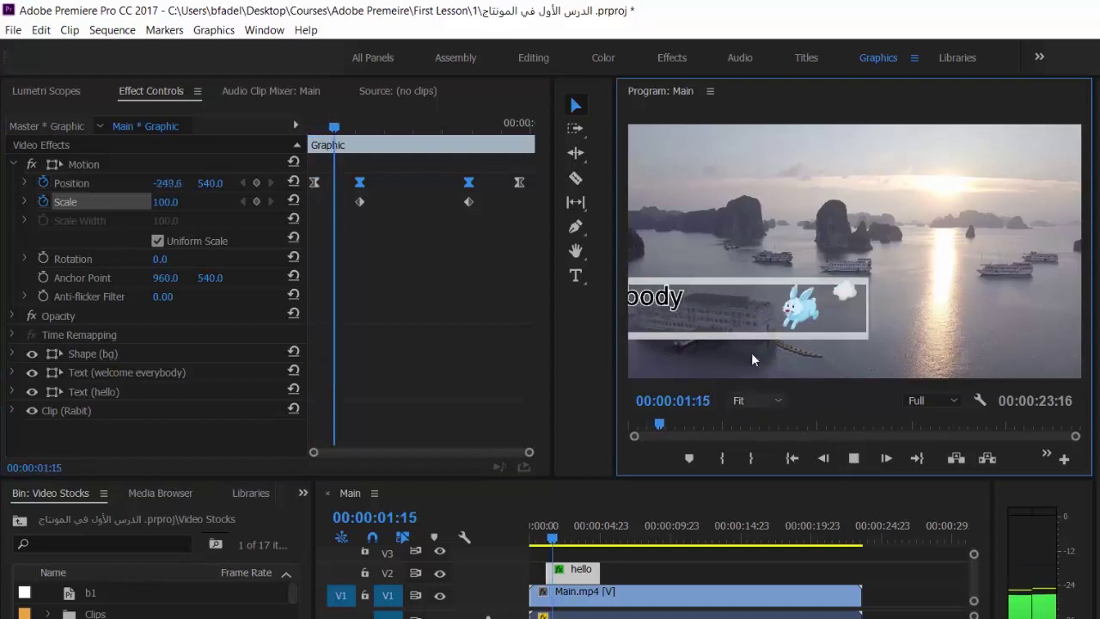
pyautogui.click(854, 462)
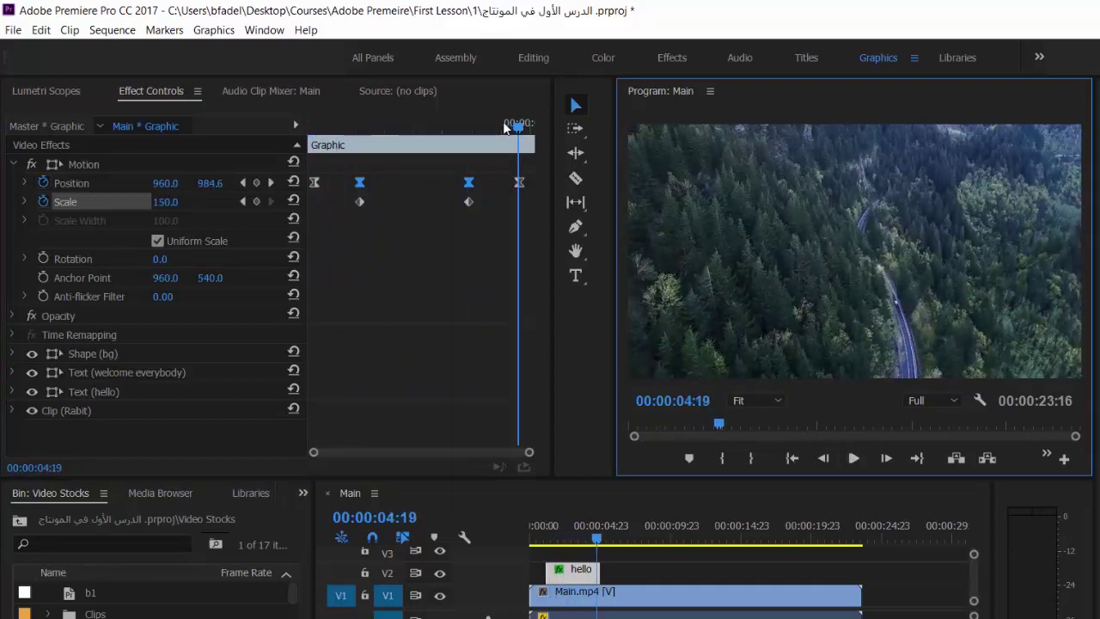
pyautogui.moveTo(505, 128); pyautogui.dragTo(316, 129)
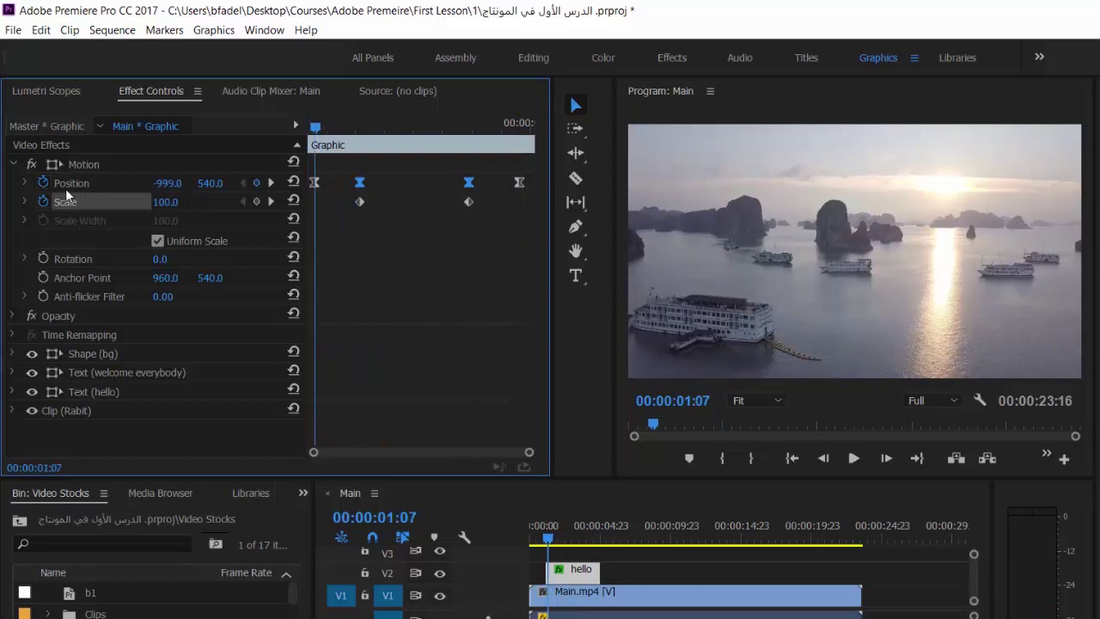
pyautogui.click(42, 202)
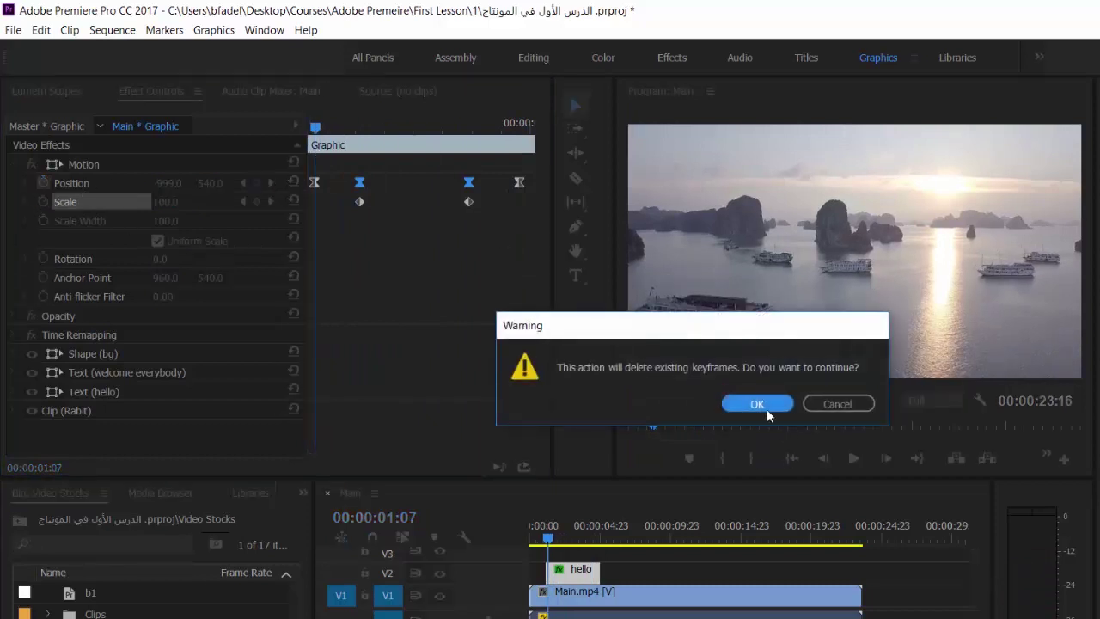
# - Confirm deleting the Scale keyframes, scrub to 00:00:02:08 and select the hello graphic clip
pyautogui.click(757, 404)
pyautogui.moveTo(316, 128); pyautogui.dragTo(330, 129)
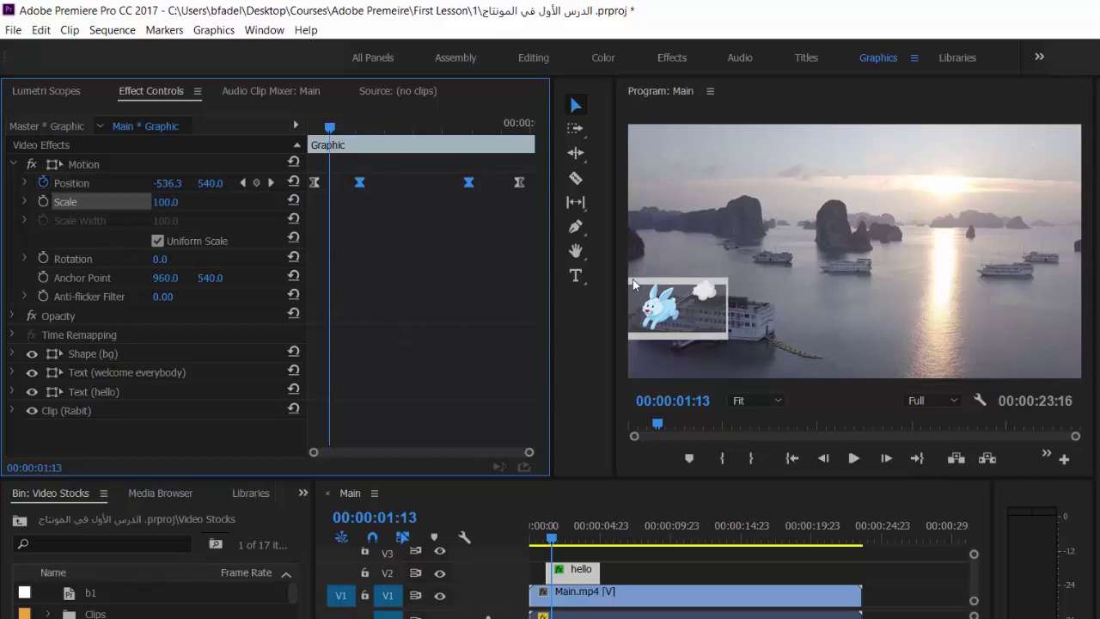
pyautogui.moveTo(331, 129); pyautogui.dragTo(376, 129)
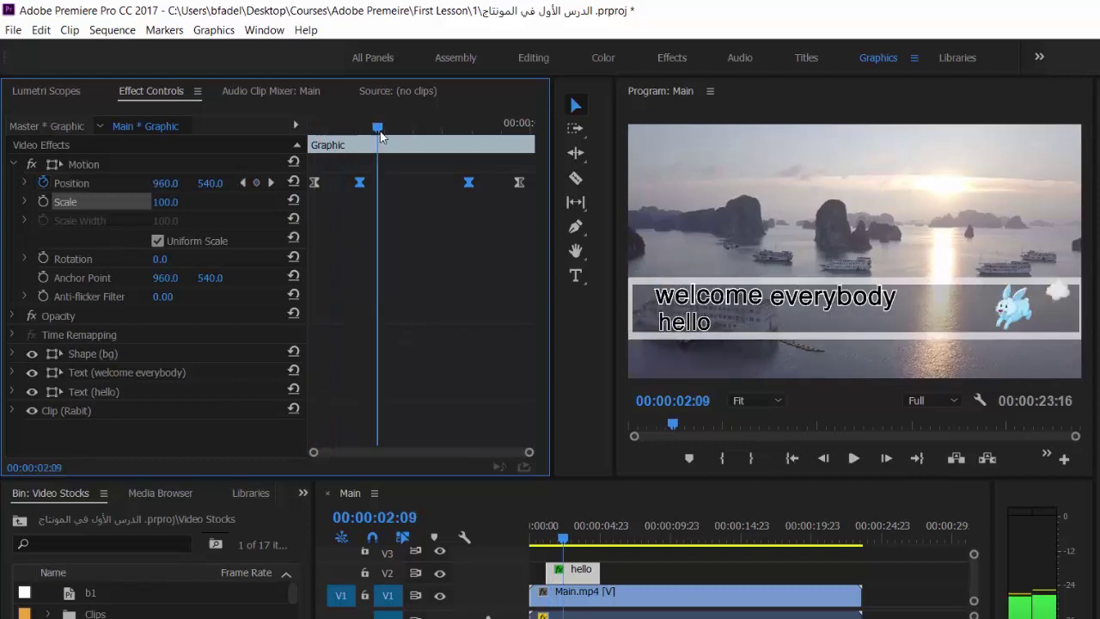
pyautogui.click(581, 574)
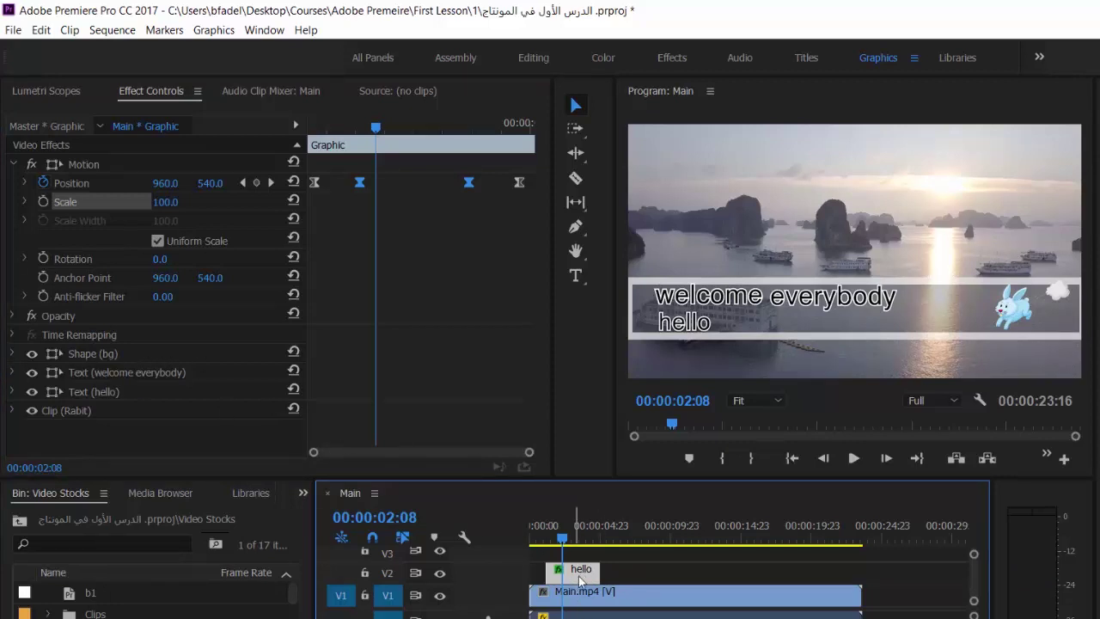
# - Select the Shape (bg) layer and turn off the graphic's Position stopwatch, triggering the deletion warning
pyautogui.click(753, 303)
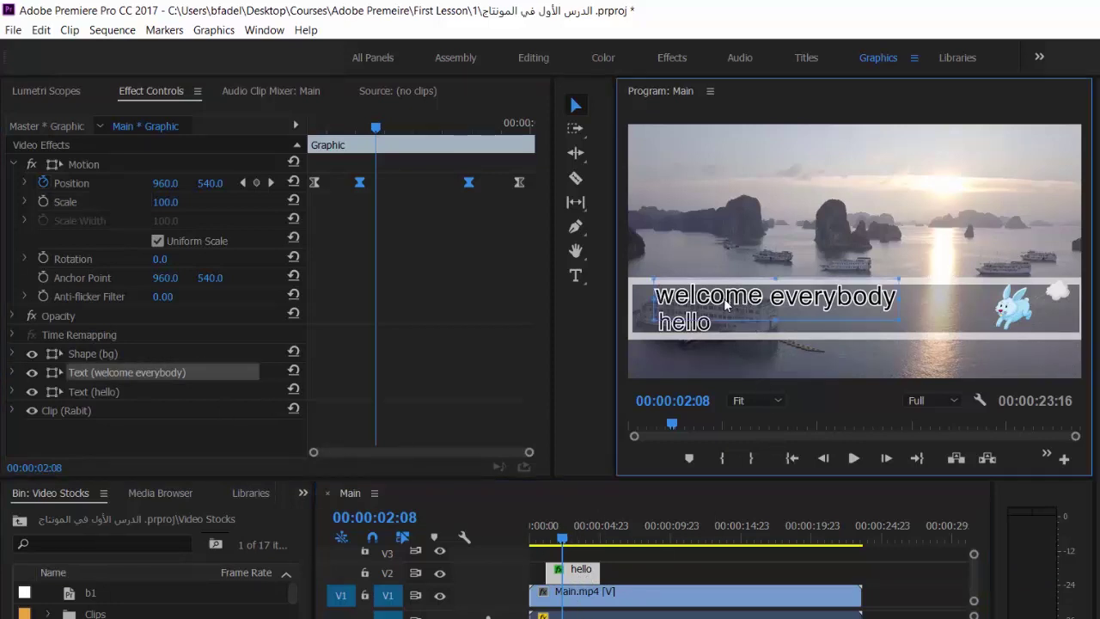
pyautogui.click(1011, 318)
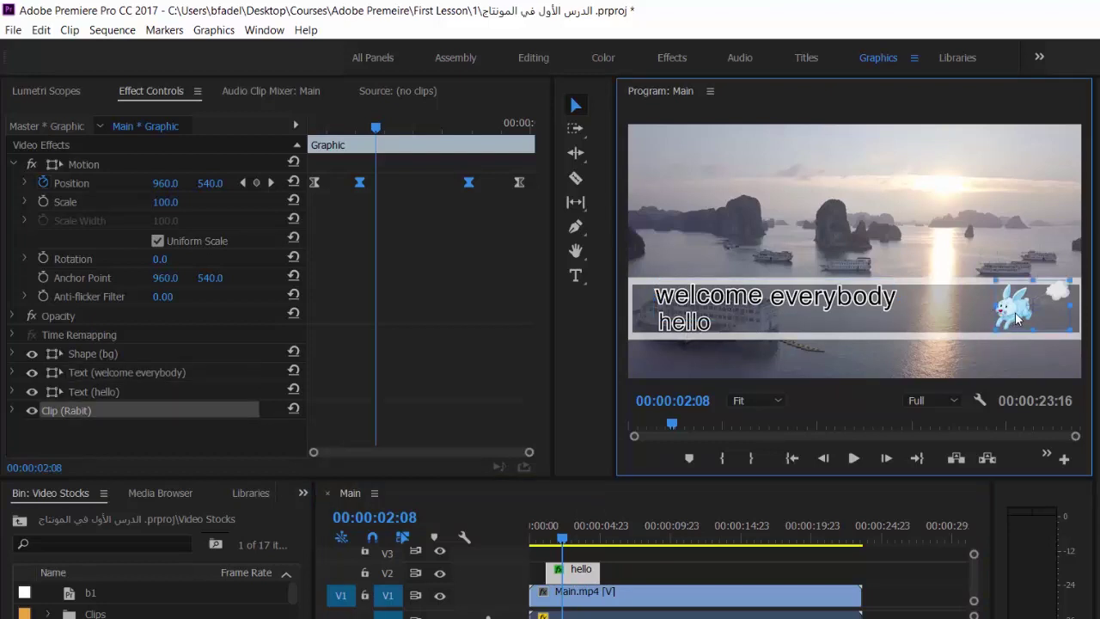
pyautogui.click(827, 301)
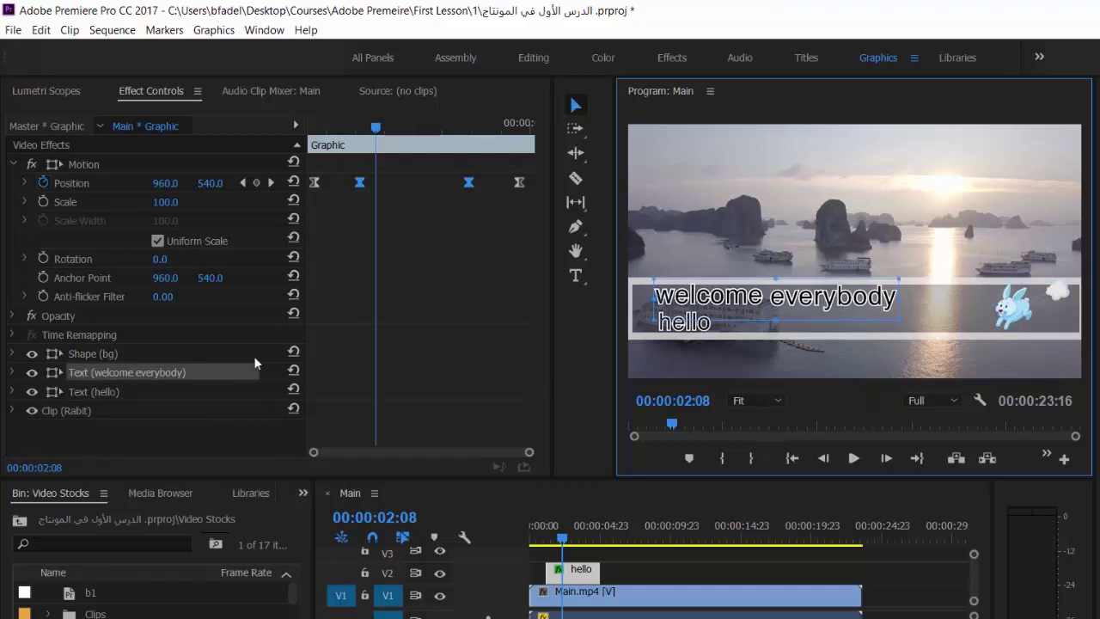
pyautogui.click(75, 356)
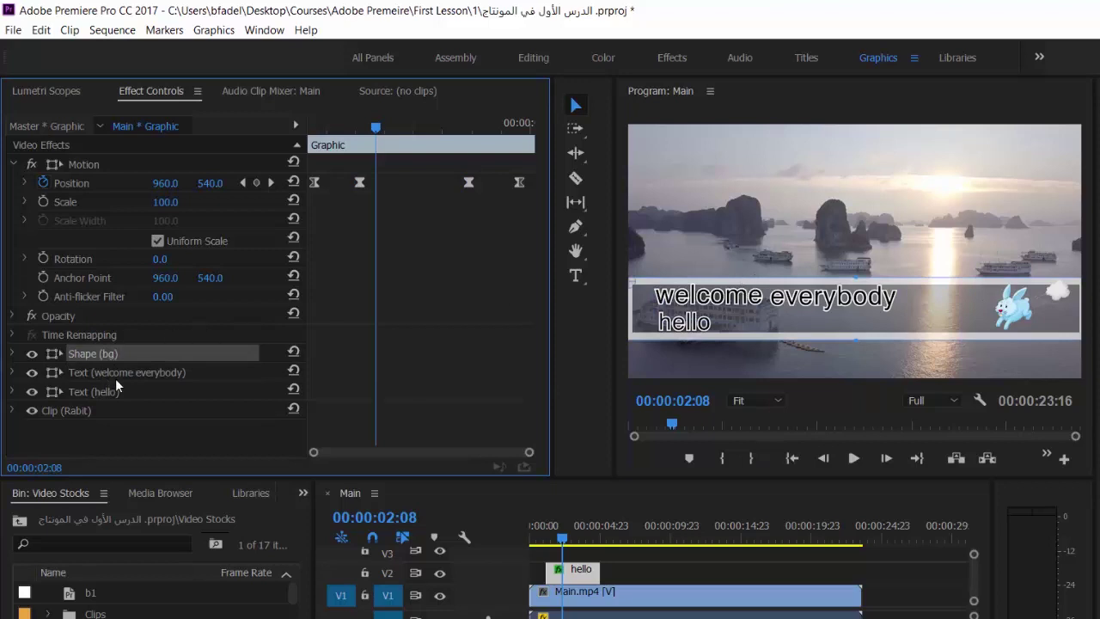
pyautogui.click(43, 187)
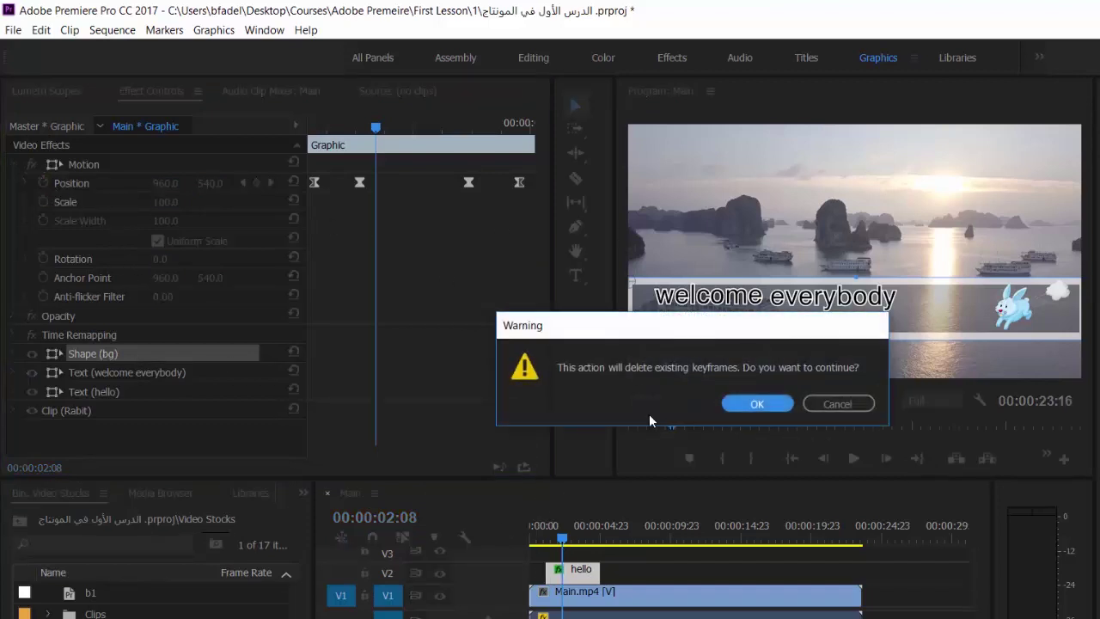
# - Confirm deleting the Position keyframes, then set the bg shape's first Path keyframe at 00:00:02:01
pyautogui.click(754, 404)
pyautogui.moveTo(564, 537); pyautogui.dragTo(558, 538)
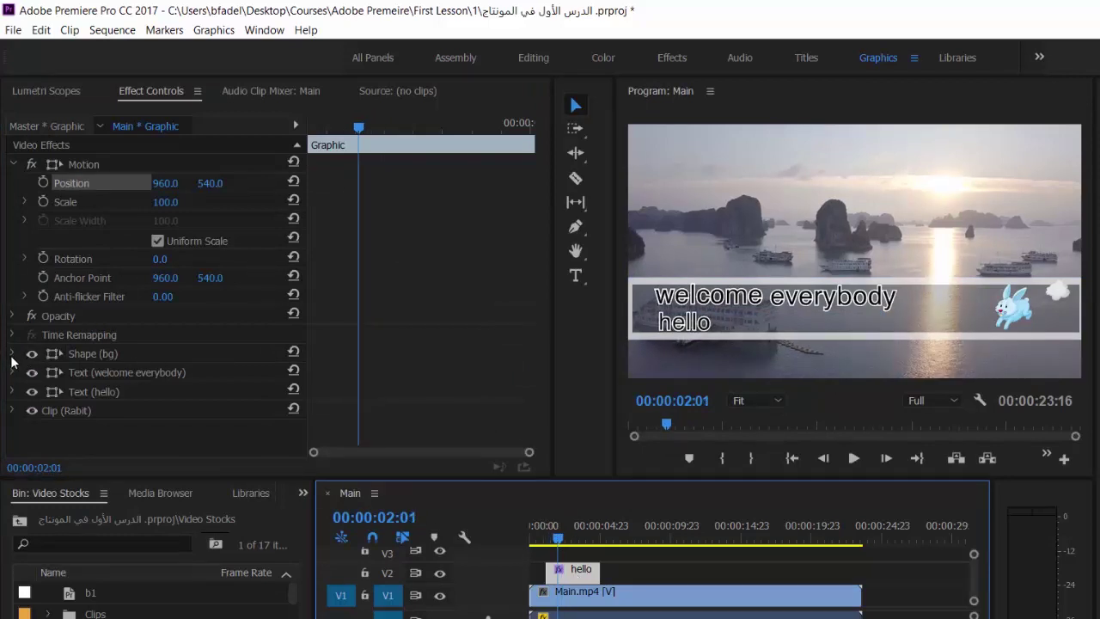
pyautogui.click(12, 354)
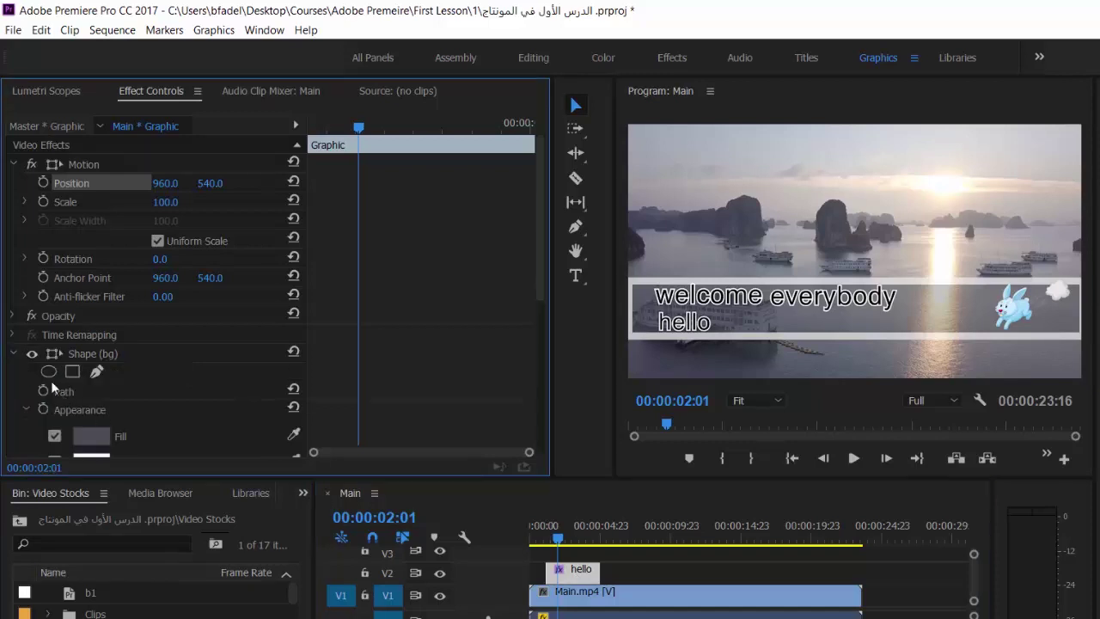
pyautogui.moveTo(543, 258); pyautogui.dragTo(499, 321)
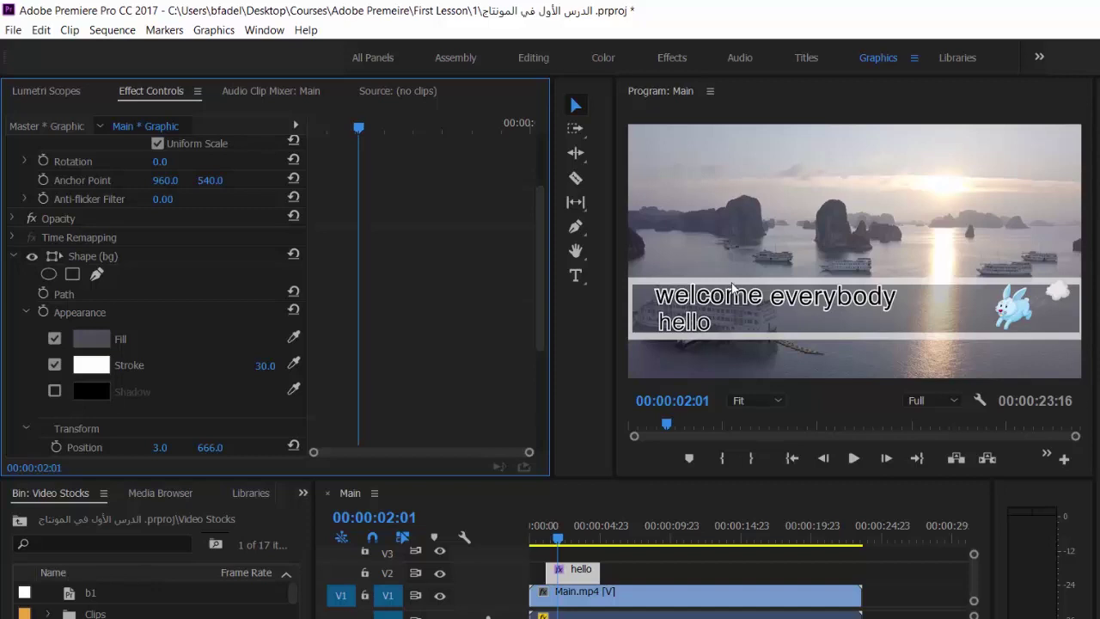
pyautogui.click(42, 291)
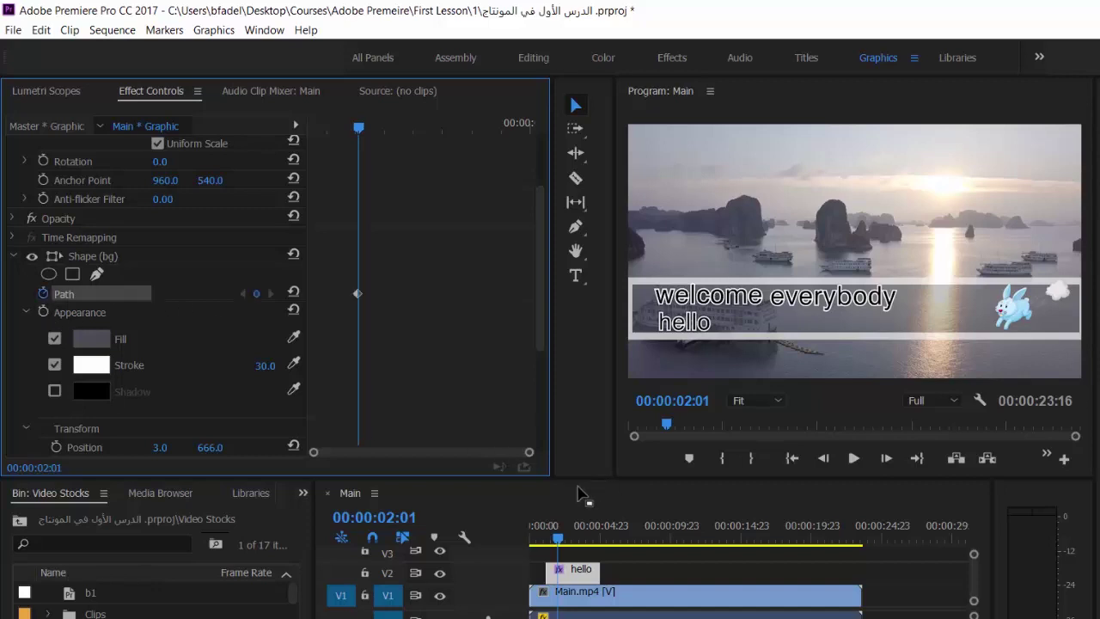
# - At 00:00:04:07, stretch the grey box's top edge upward and preview the Path animation
pyautogui.moveTo(558, 540); pyautogui.dragTo(591, 554)
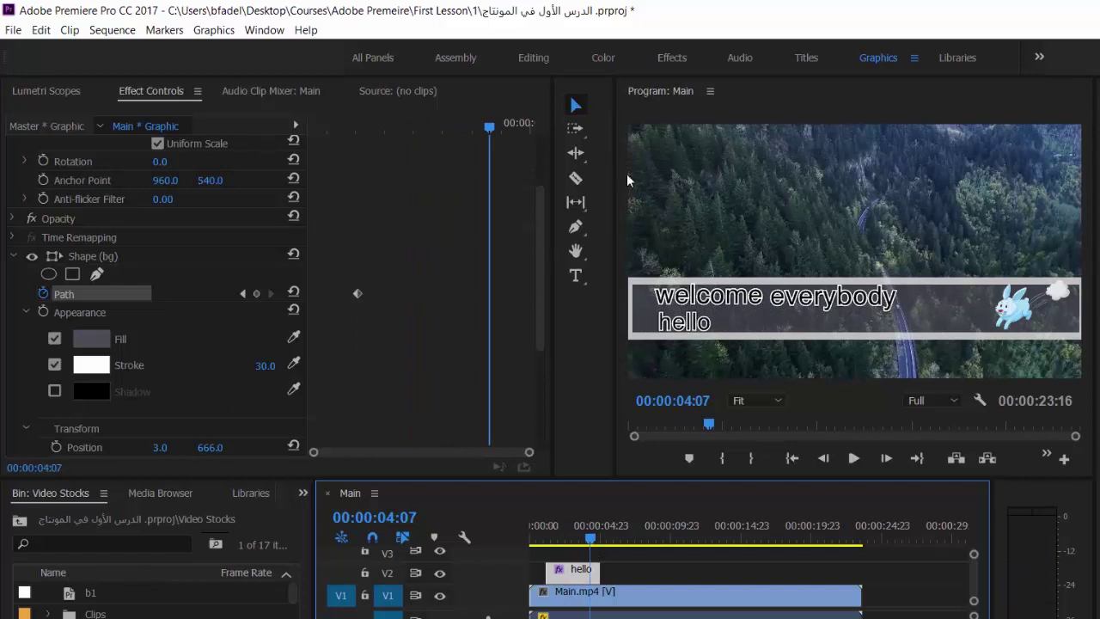
pyautogui.click(853, 287)
pyautogui.click(986, 284)
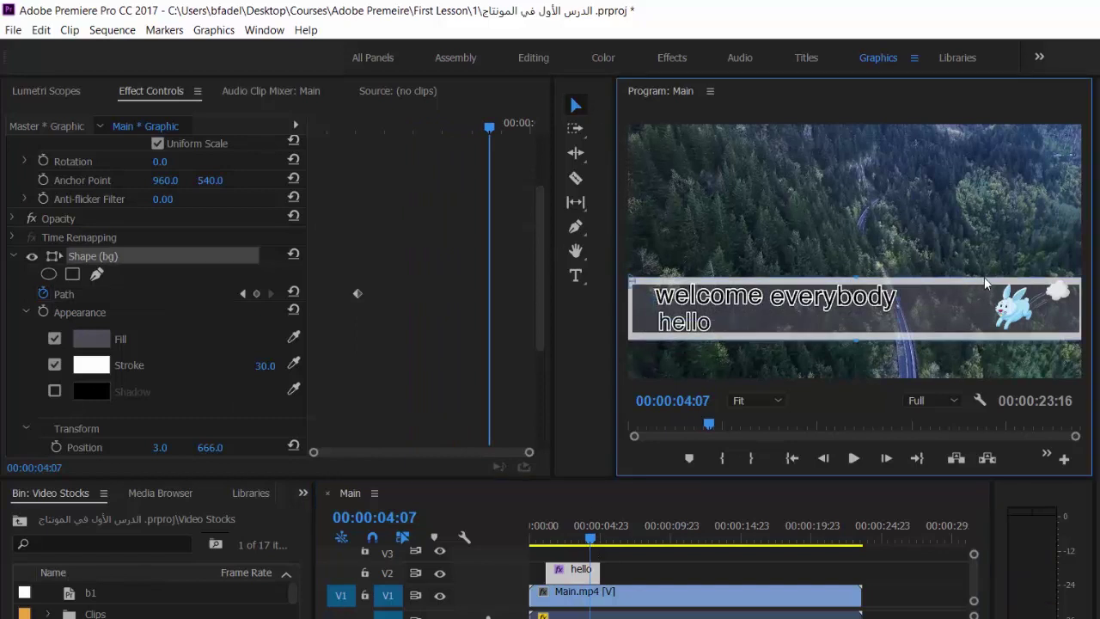
pyautogui.moveTo(857, 279); pyautogui.dragTo(870, 165)
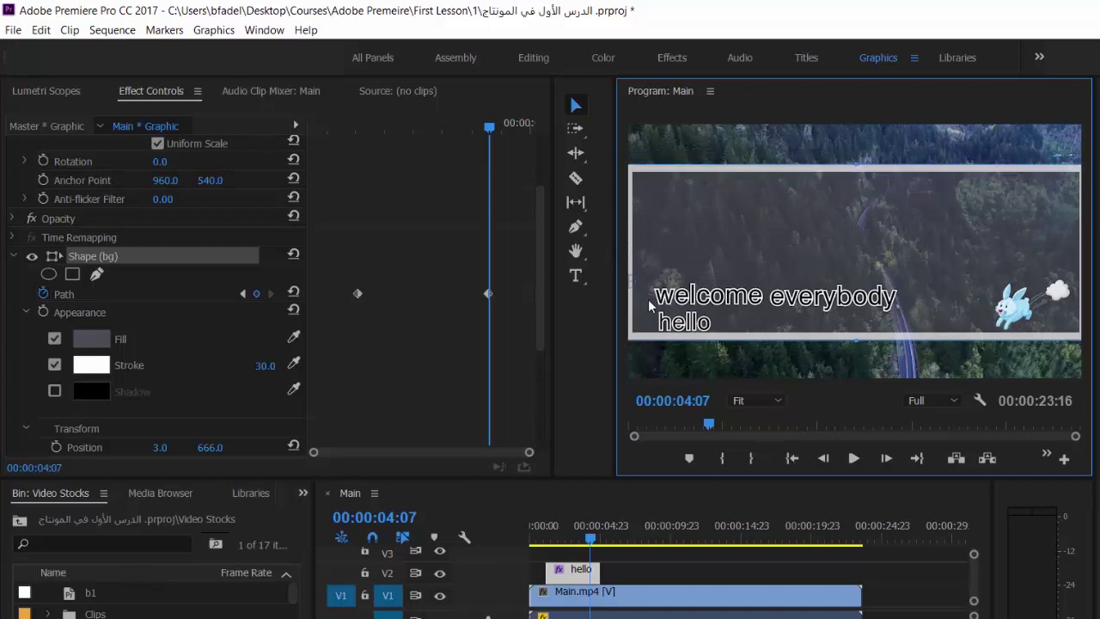
pyautogui.moveTo(596, 546); pyautogui.dragTo(558, 557)
pyautogui.click(854, 458)
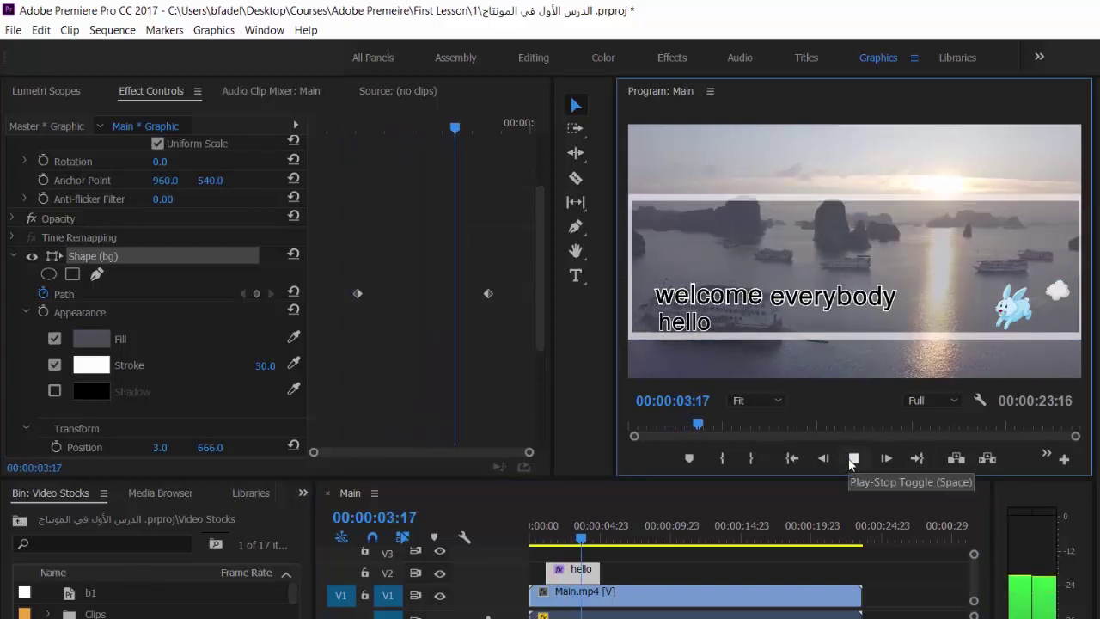
pyautogui.click(851, 460)
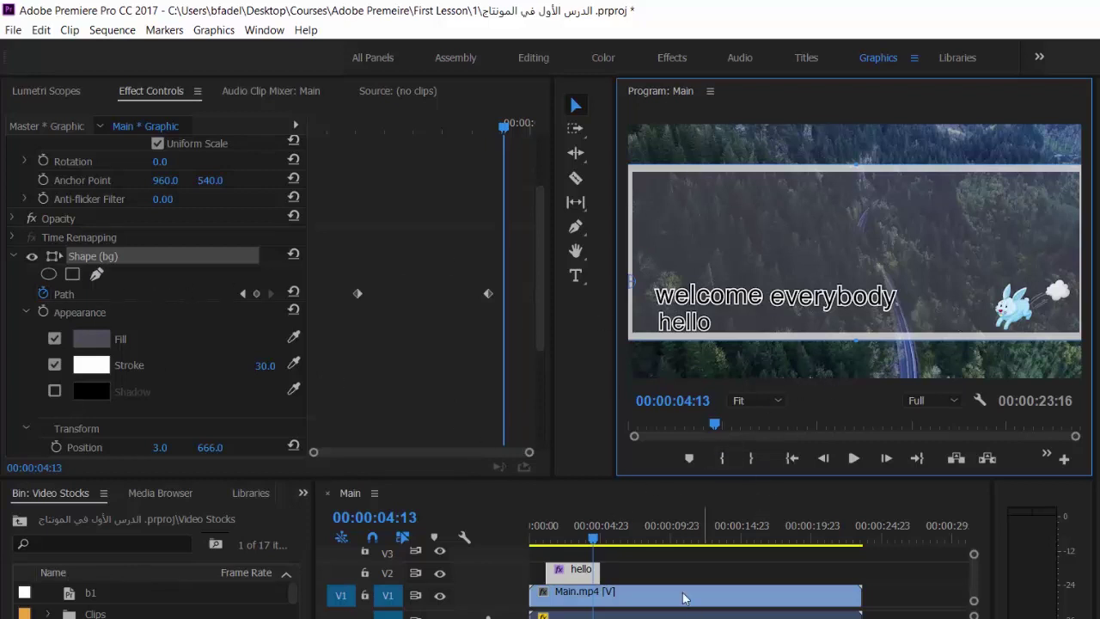
# - Turn off the bg shape's Path stopwatch and confirm deleting its keyframes
pyautogui.moveTo(594, 549); pyautogui.dragTo(559, 569)
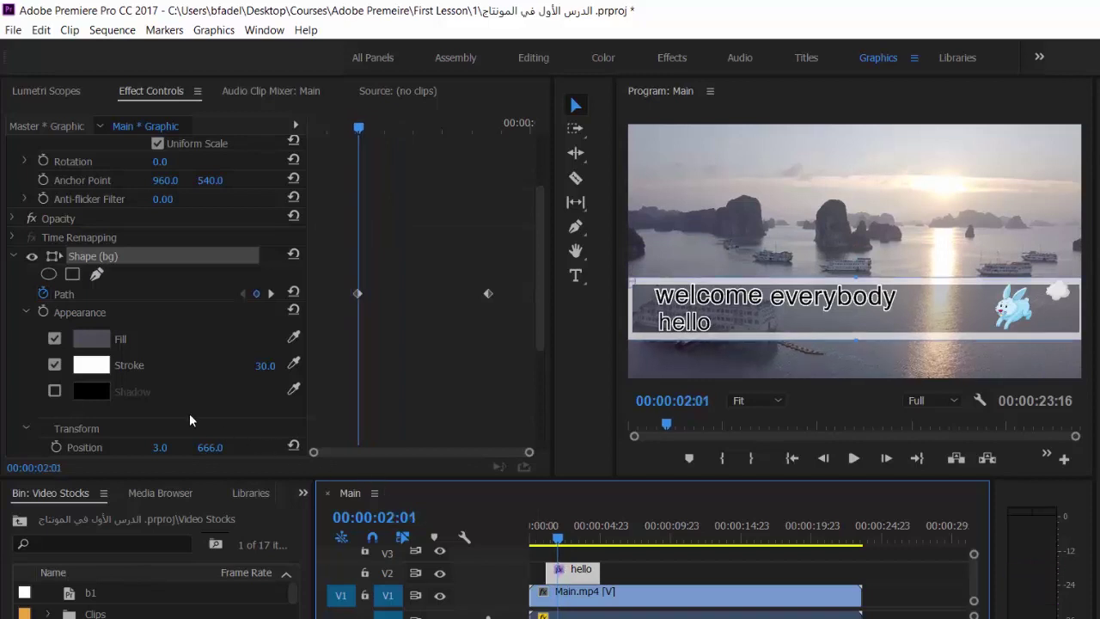
pyautogui.click(41, 293)
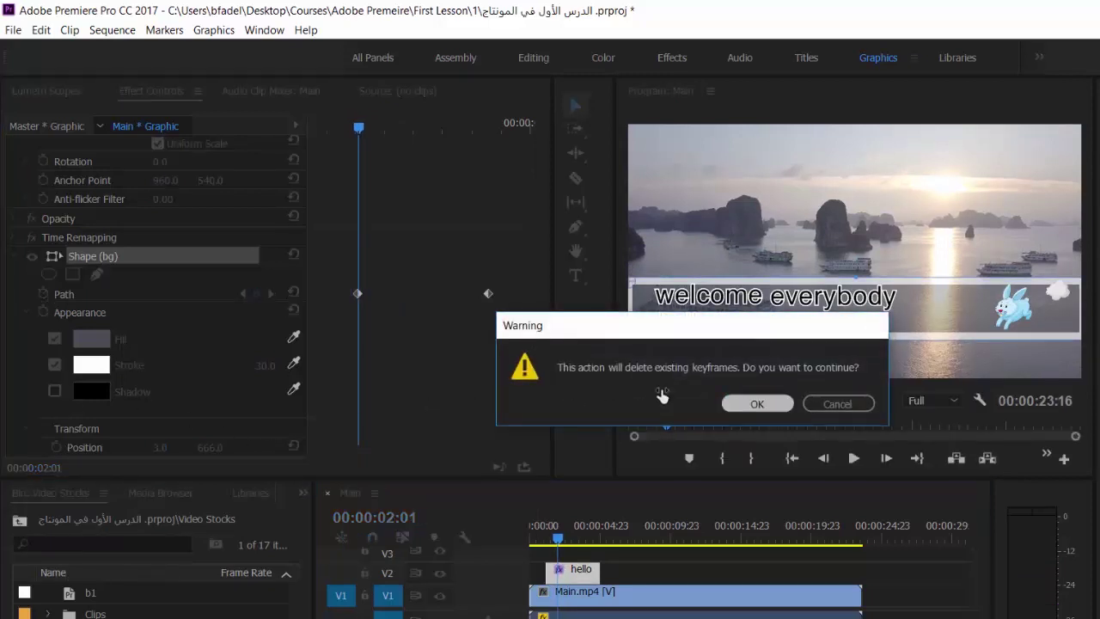
pyautogui.press('Return')
pyautogui.moveTo(536, 212); pyautogui.dragTo(532, 320)
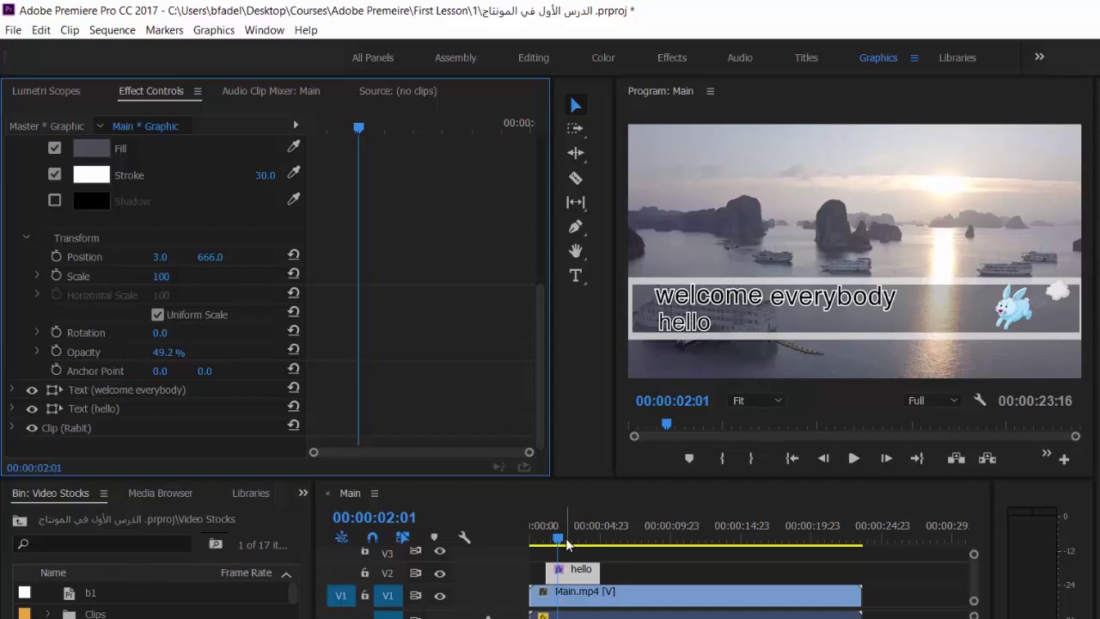
pyautogui.moveTo(556, 542); pyautogui.dragTo(559, 541)
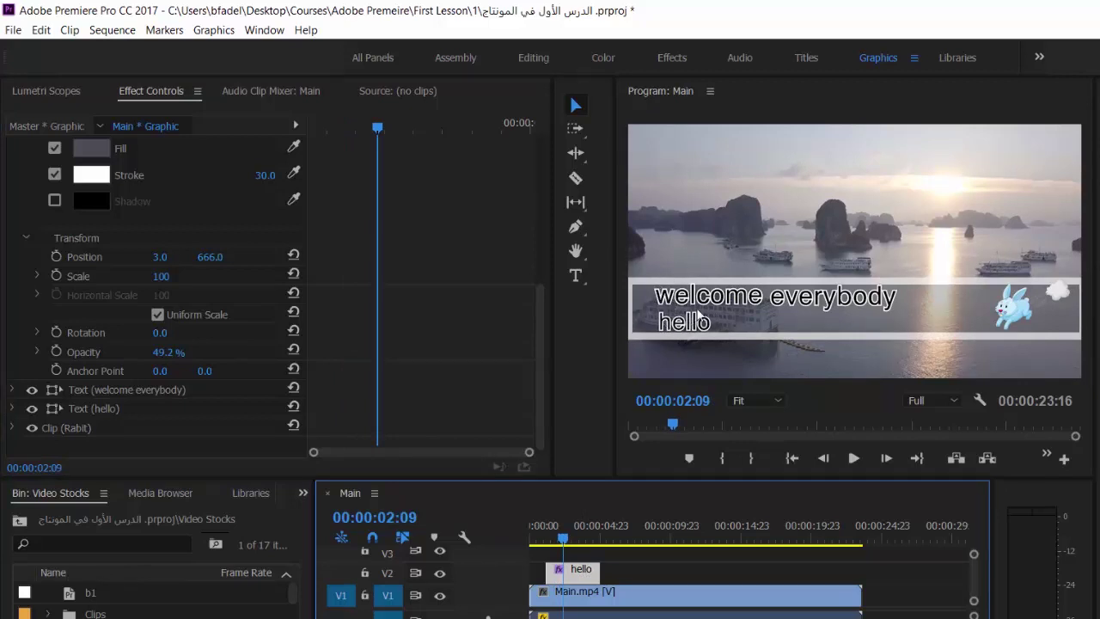
pyautogui.click(562, 540)
pyautogui.click(640, 282)
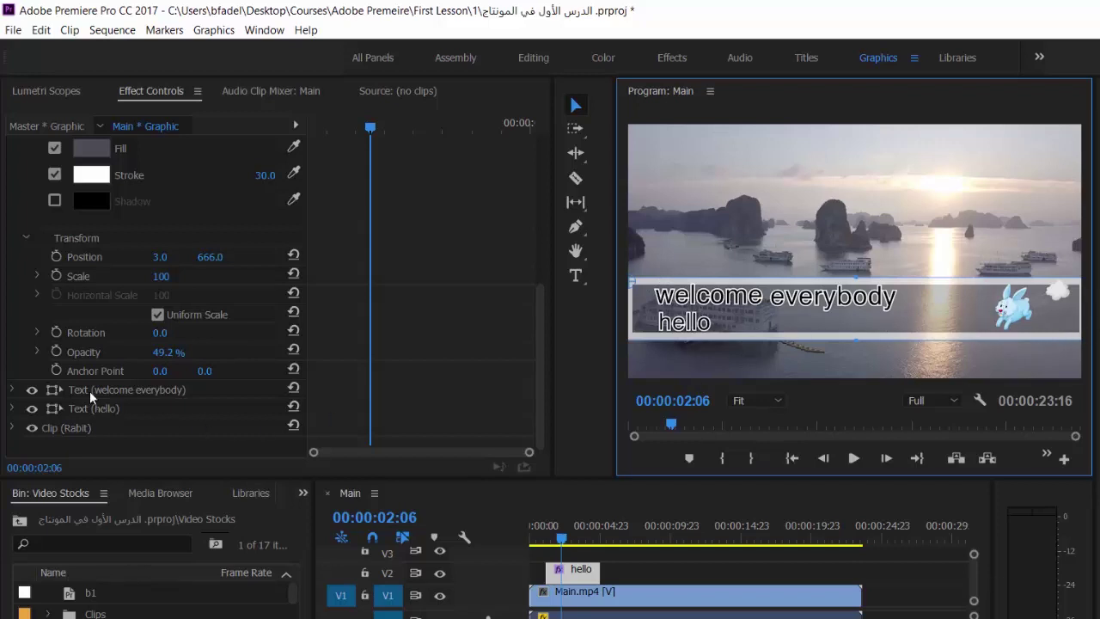
# - Collapse Shape (bg), expand the welcome everybody text properties, and move the playhead to 00:00:01:17
pyautogui.scroll(2, 43, 243)
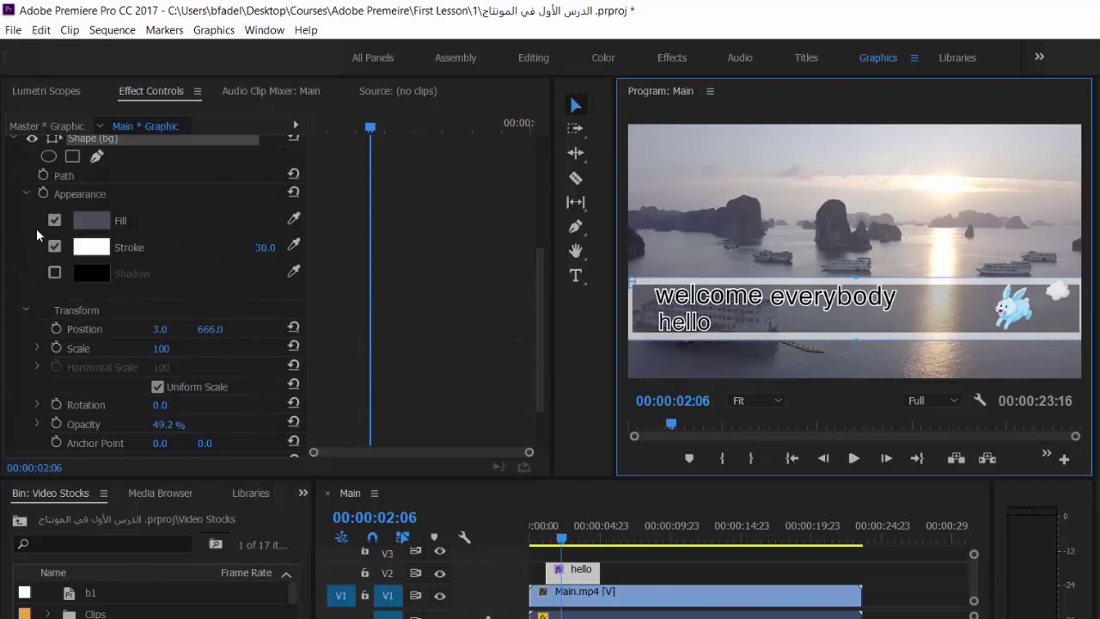
pyautogui.scroll(1, 36, 228)
pyautogui.click(13, 192)
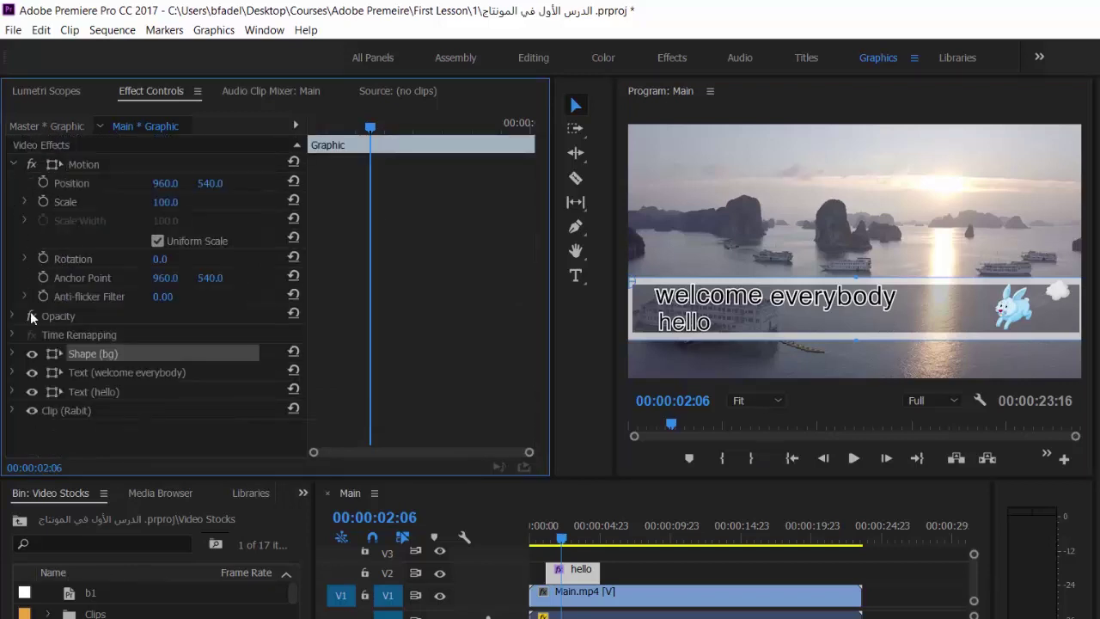
pyautogui.click(12, 373)
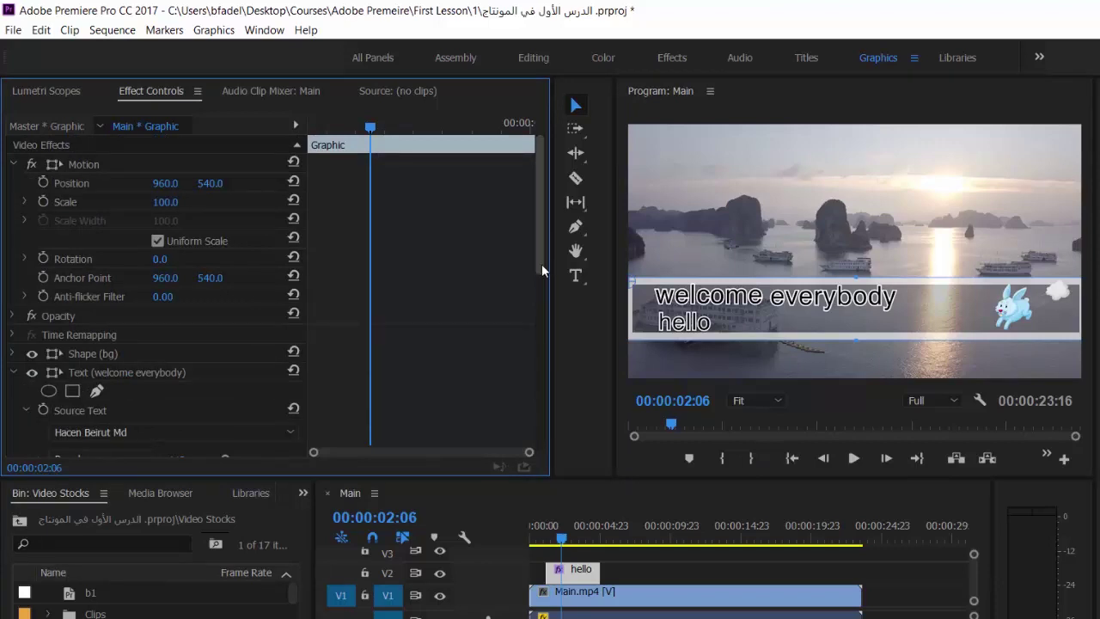
pyautogui.moveTo(542, 264); pyautogui.dragTo(543, 398)
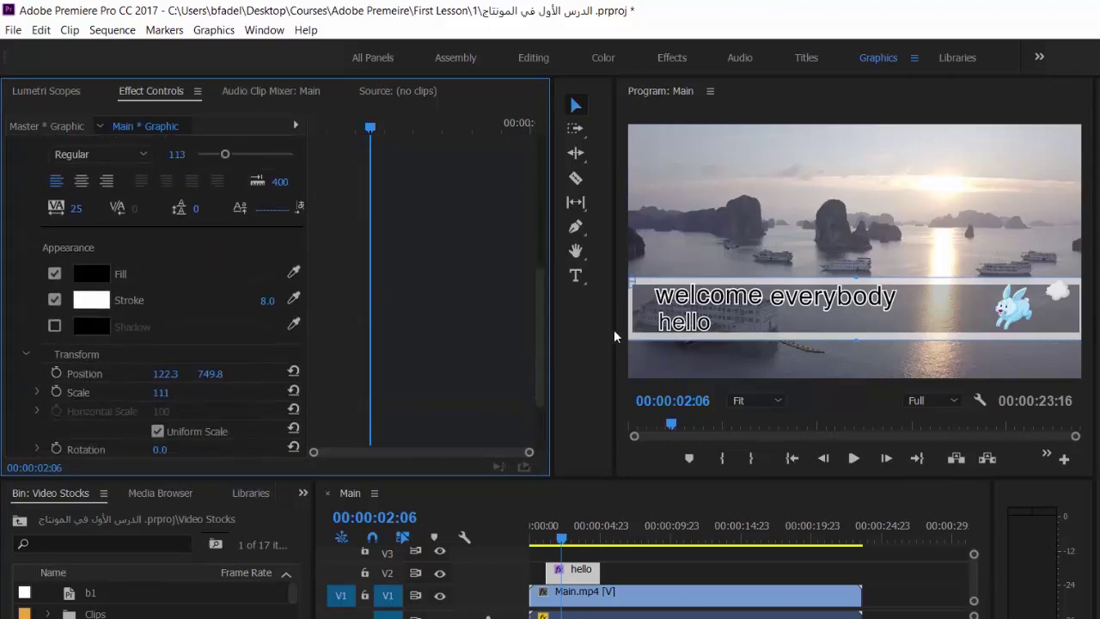
pyautogui.moveTo(538, 307); pyautogui.dragTo(537, 335)
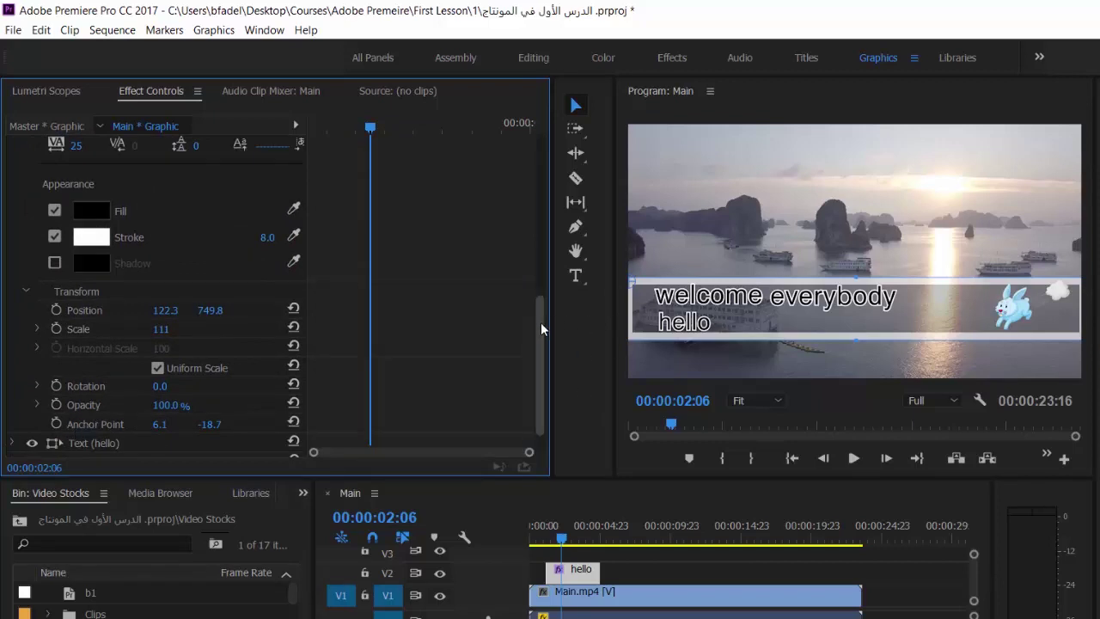
pyautogui.moveTo(540, 322); pyautogui.dragTo(554, 223)
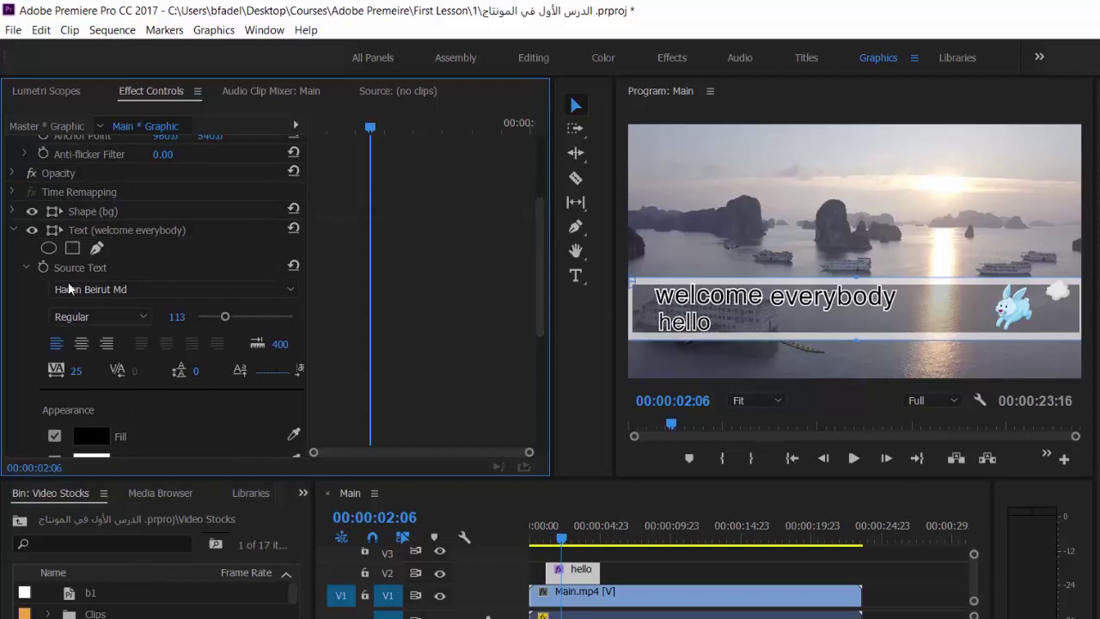
pyautogui.moveTo(563, 541); pyautogui.dragTo(556, 547)
# - Collapse the welcome everybody text and expand the hello layer's Source Text settings
pyautogui.click(58, 232)
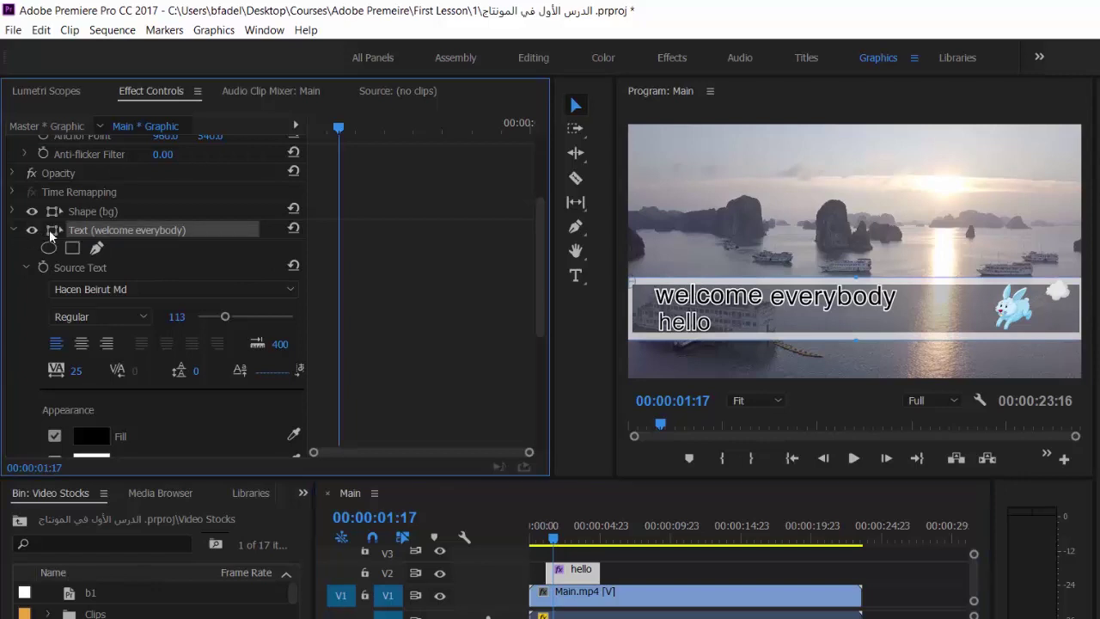
pyautogui.click(13, 231)
pyautogui.click(97, 394)
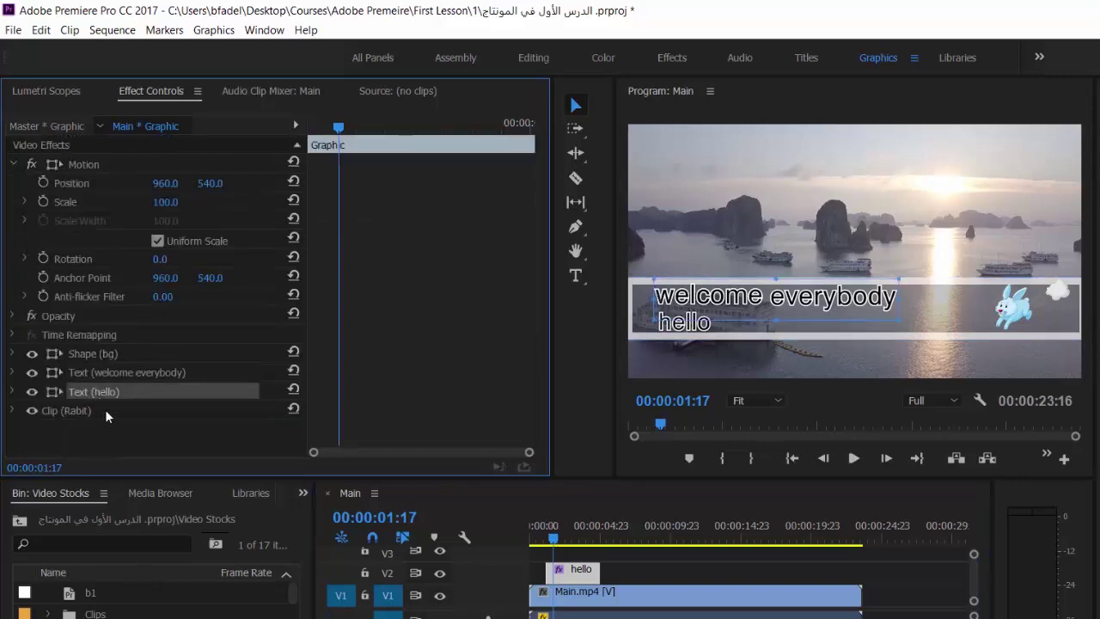
pyautogui.click(13, 394)
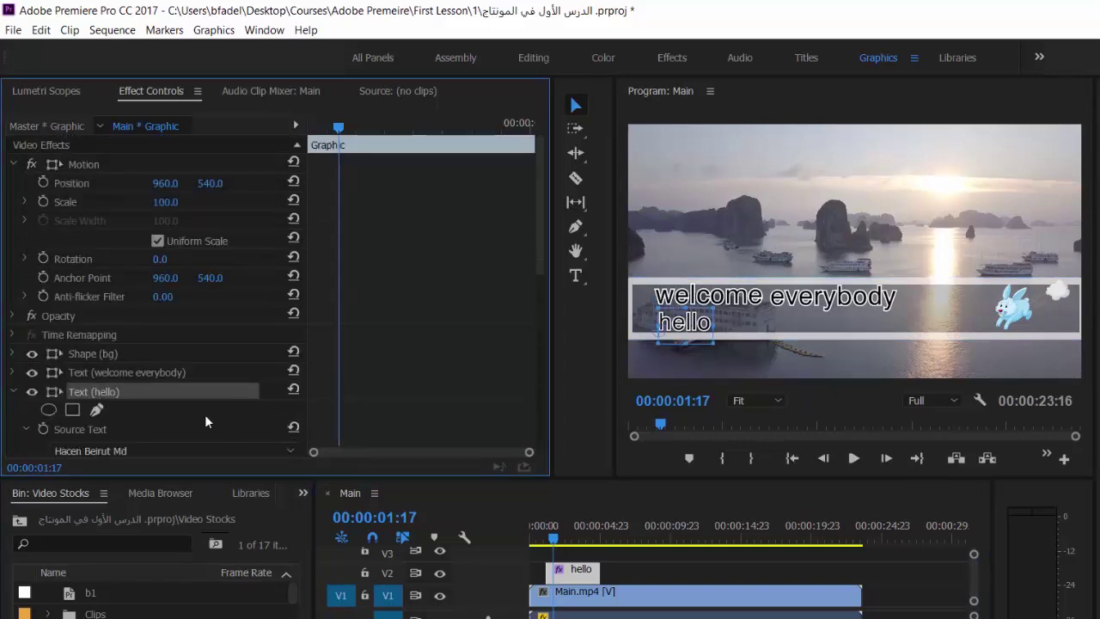
pyautogui.scroll(-3, 211, 404)
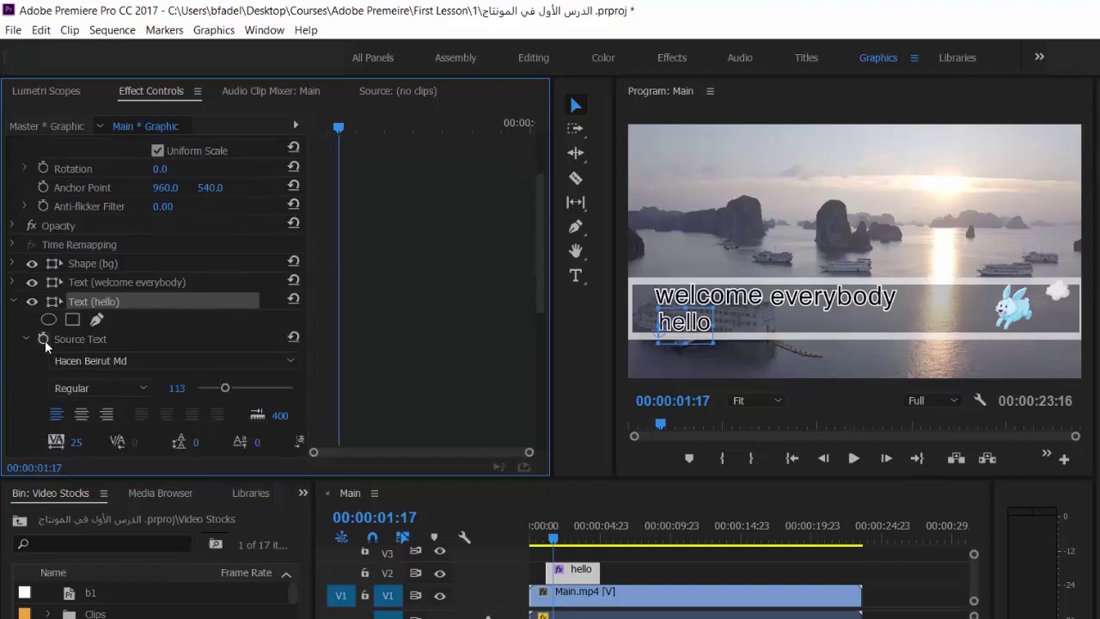
# - Enable Source Text keyframes on hello and, at 00:00:02:04, replace 'hello' with a person's name
pyautogui.click(45, 338)
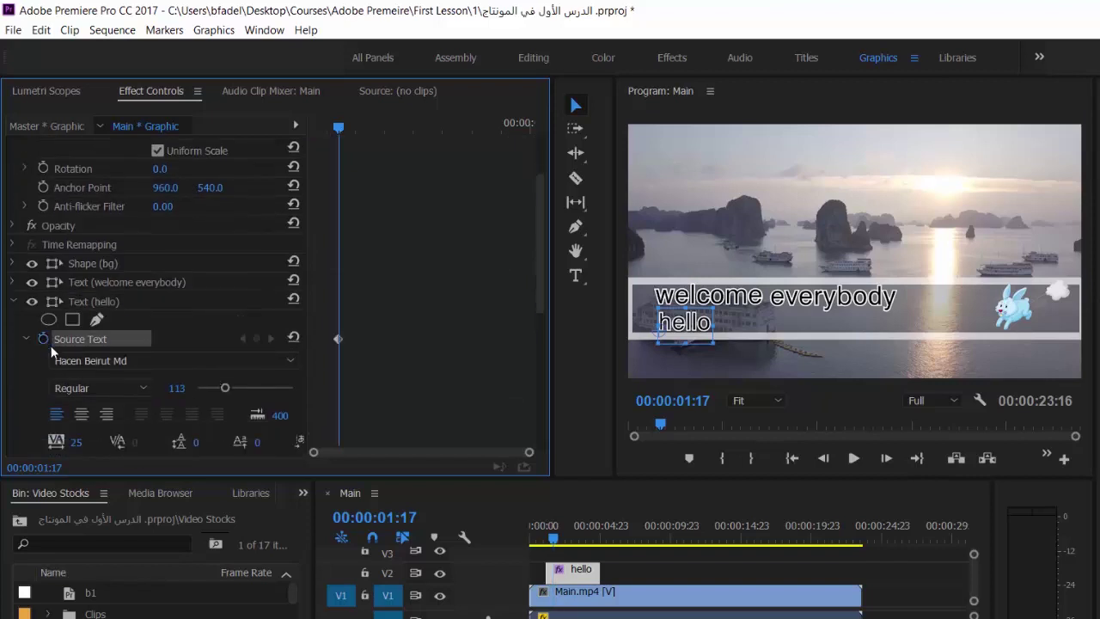
pyautogui.moveTo(562, 542); pyautogui.dragTo(566, 540)
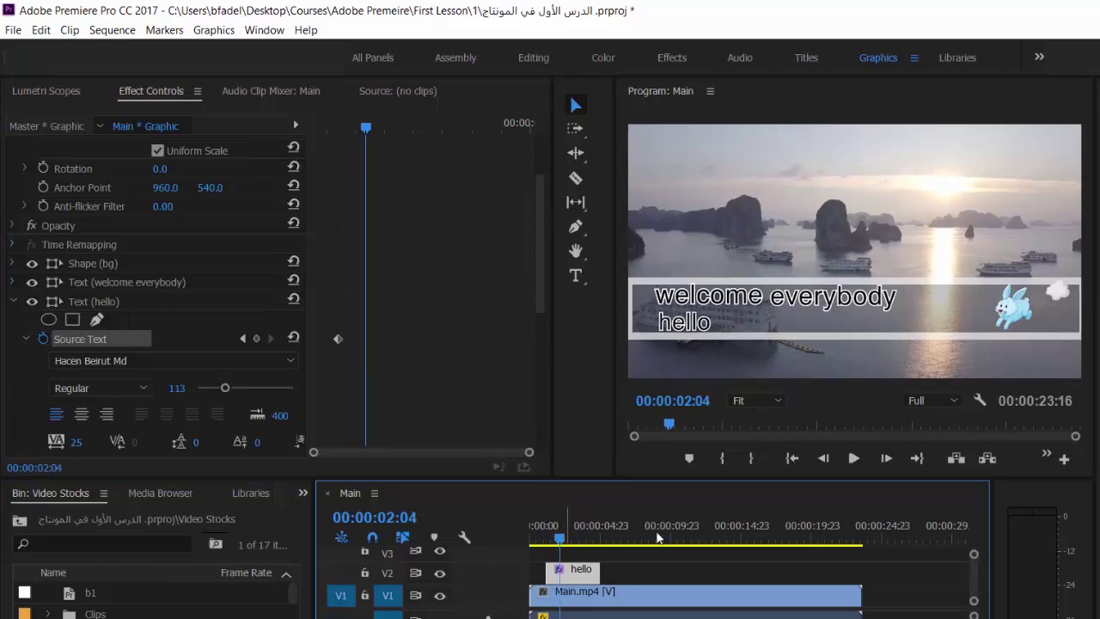
pyautogui.click(338, 340)
pyautogui.click(575, 275)
pyautogui.click(693, 331)
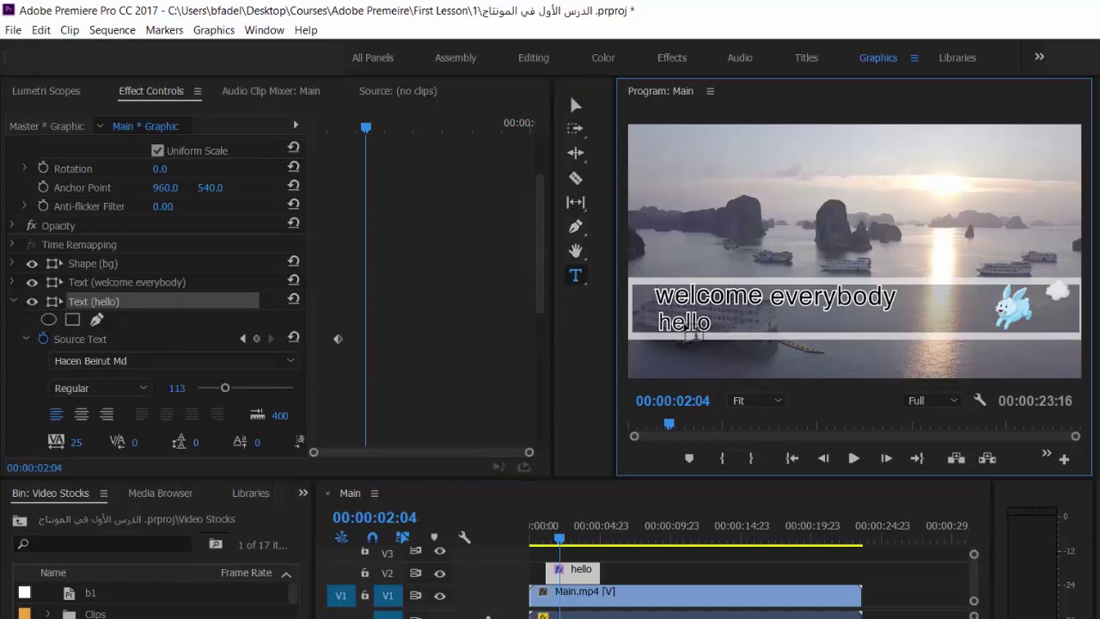
pyautogui.doubleClick(693, 332)
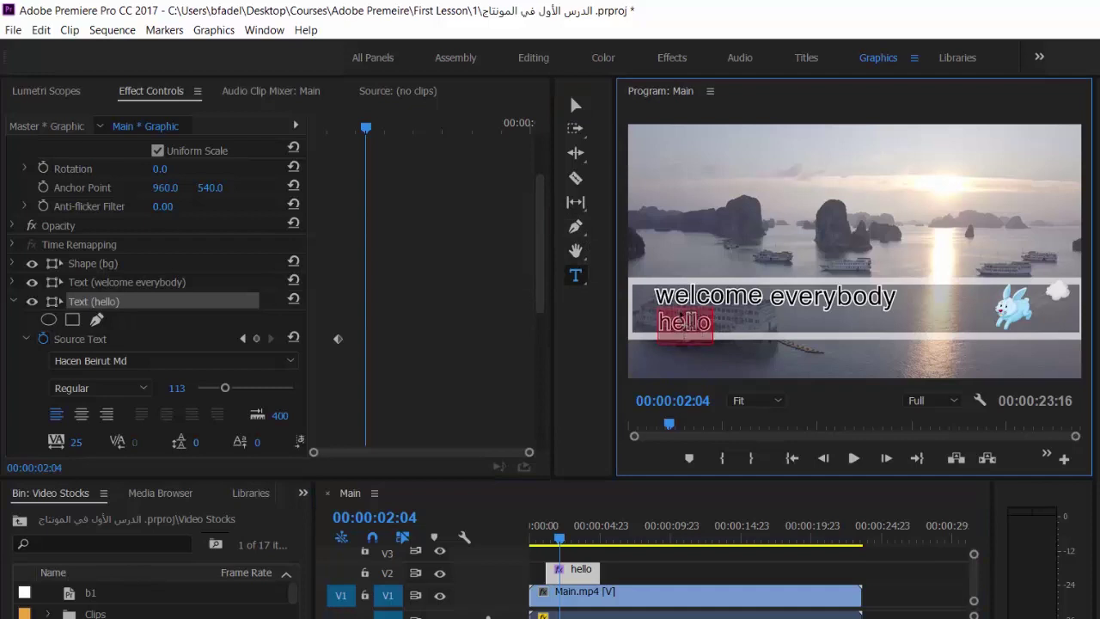
pyautogui.write('Bassem')
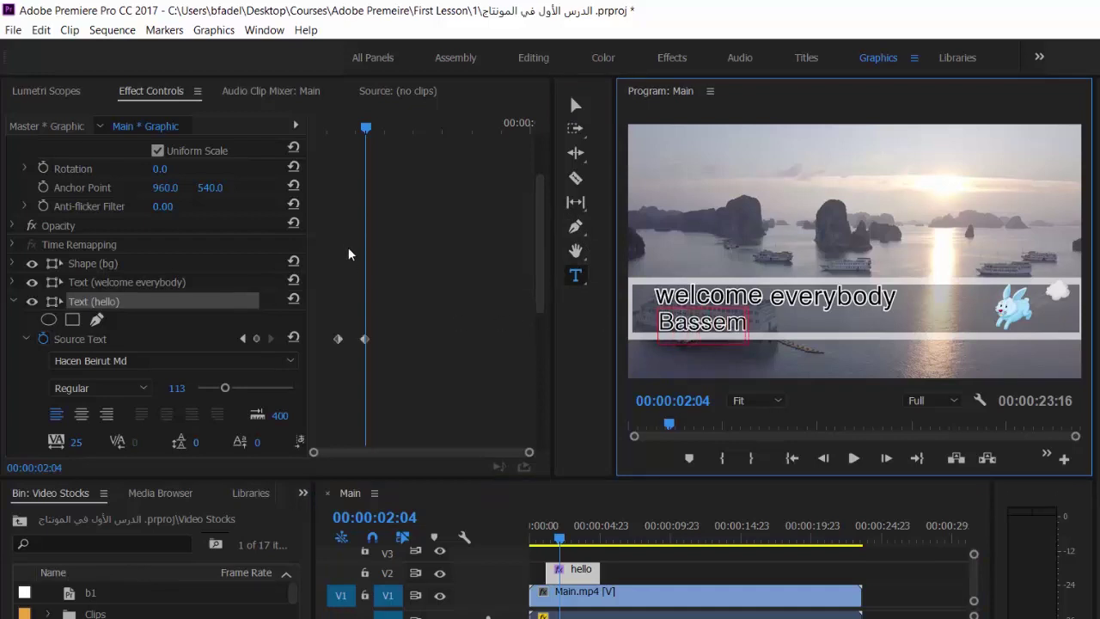
pyautogui.click(575, 105)
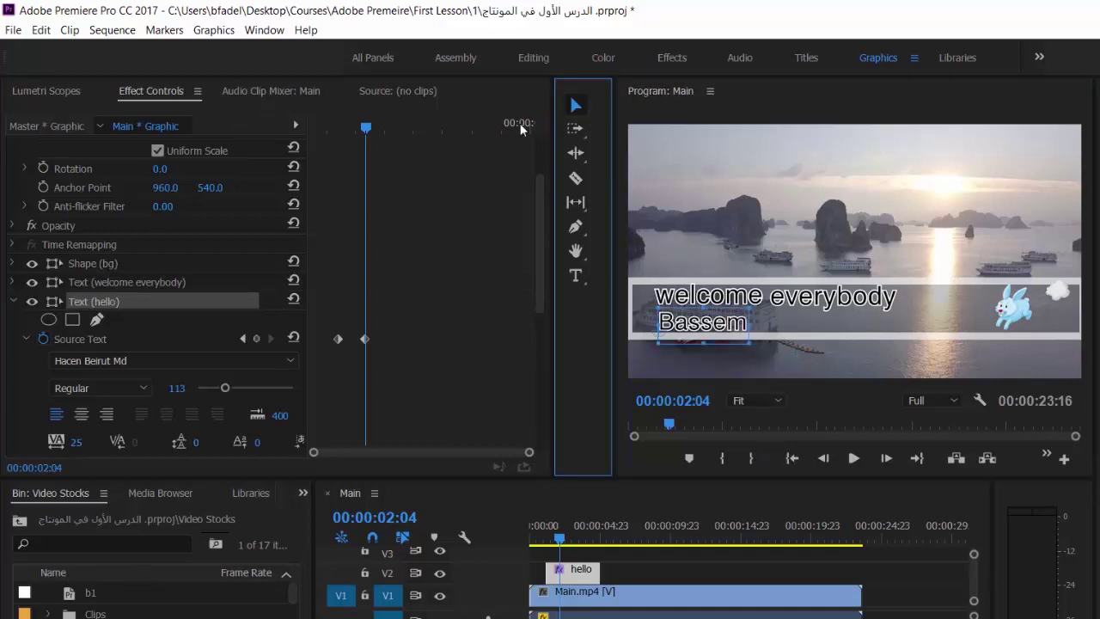
# - At 00:00:02:20, change the second title line to 'says', correcting a typo
pyautogui.moveTo(367, 129); pyautogui.dragTo(405, 129)
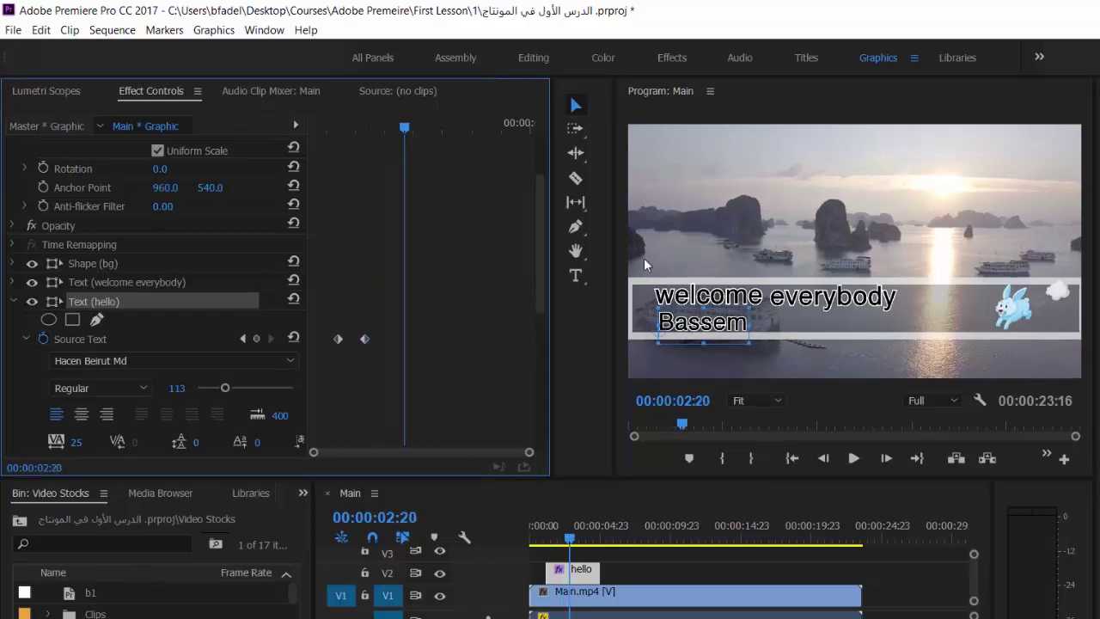
pyautogui.click(690, 333)
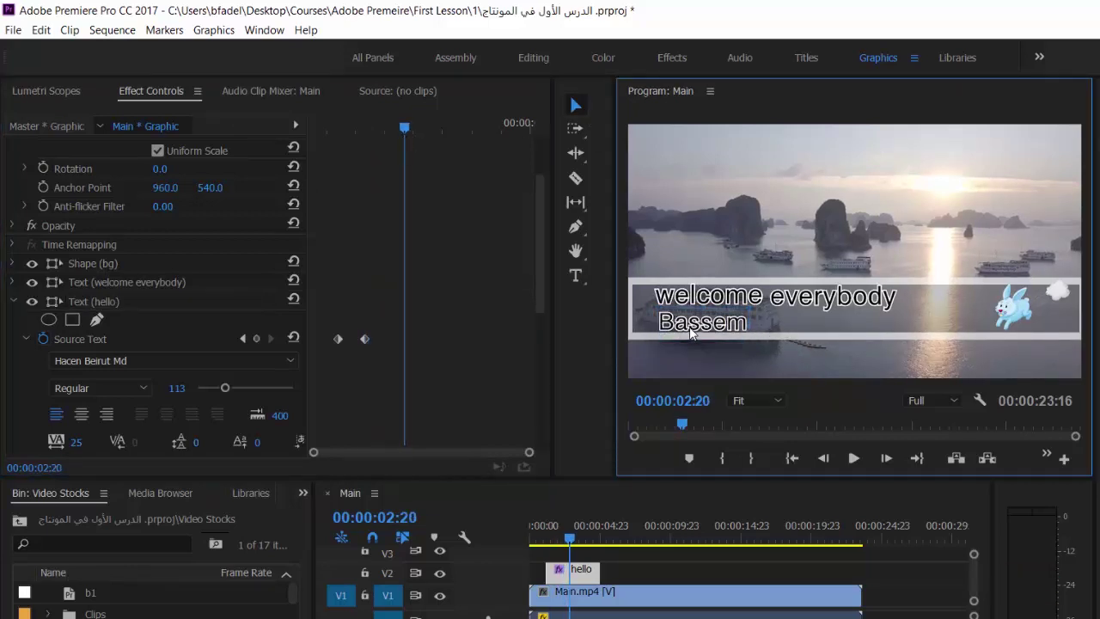
pyautogui.click(576, 275)
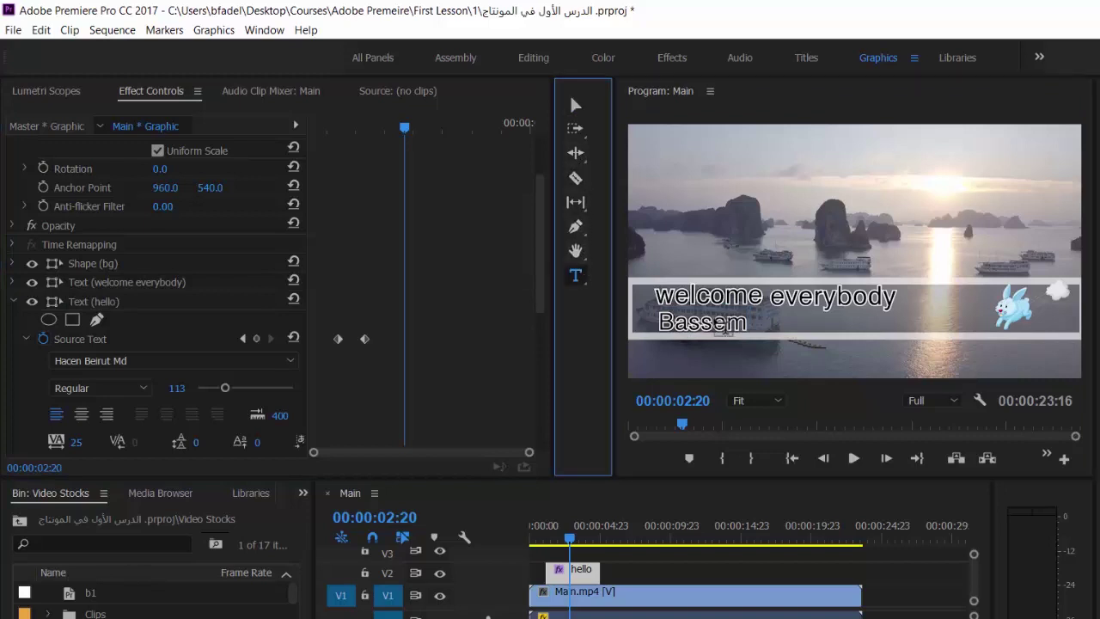
pyautogui.doubleClick(721, 323)
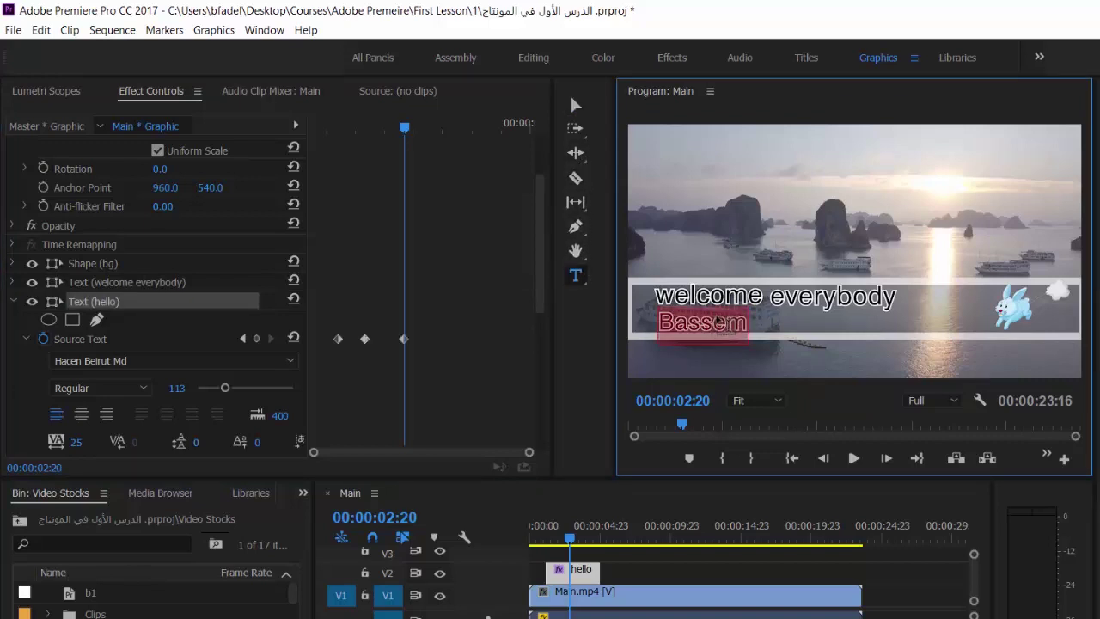
pyautogui.write('syas')
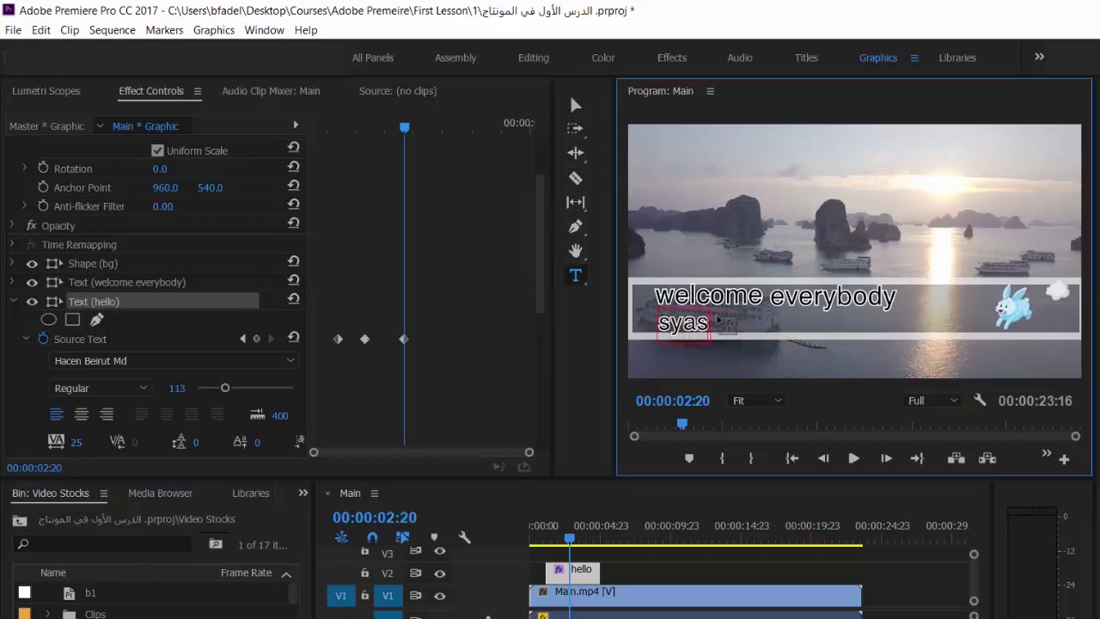
pyautogui.press('BackSpace')
pyautogui.press('BackSpace')
pyautogui.press('BackSpace')
pyautogui.write('says')
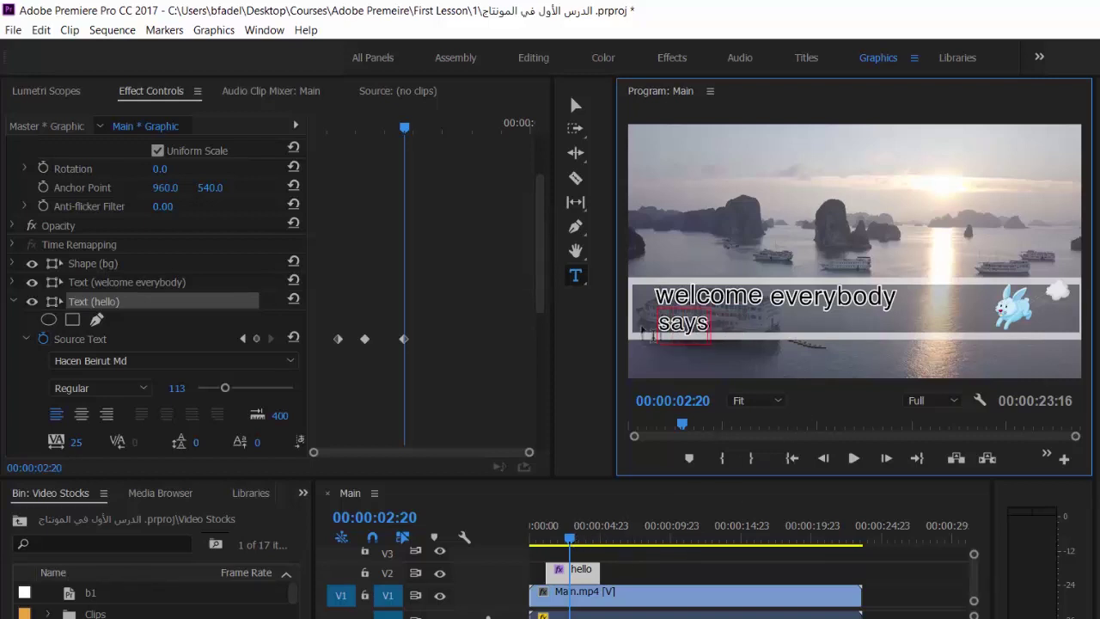
pyautogui.click(573, 105)
# - At 00:00:03:07, change the second title line to 'hi'
pyautogui.moveTo(409, 129); pyautogui.dragTo(433, 137)
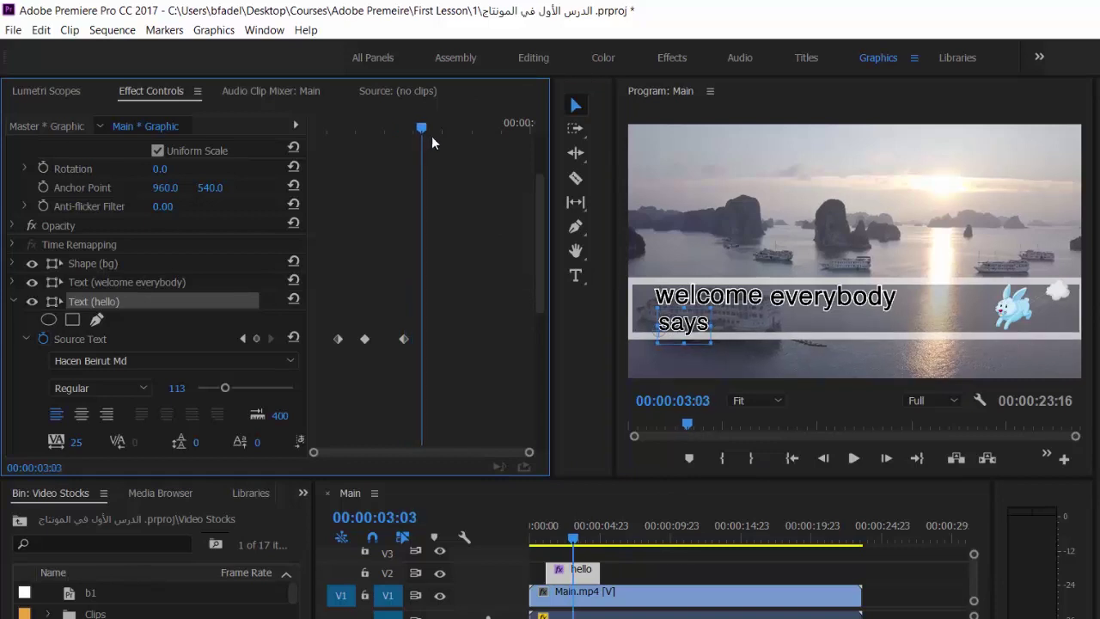
pyautogui.click(576, 276)
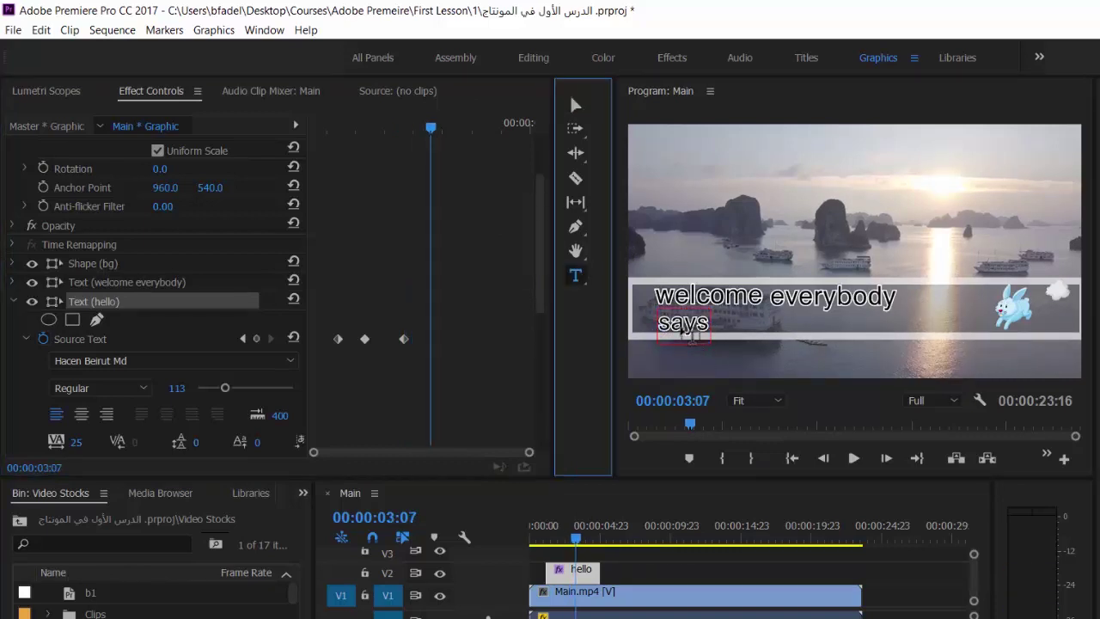
pyautogui.doubleClick(683, 323)
pyautogui.write('hi')
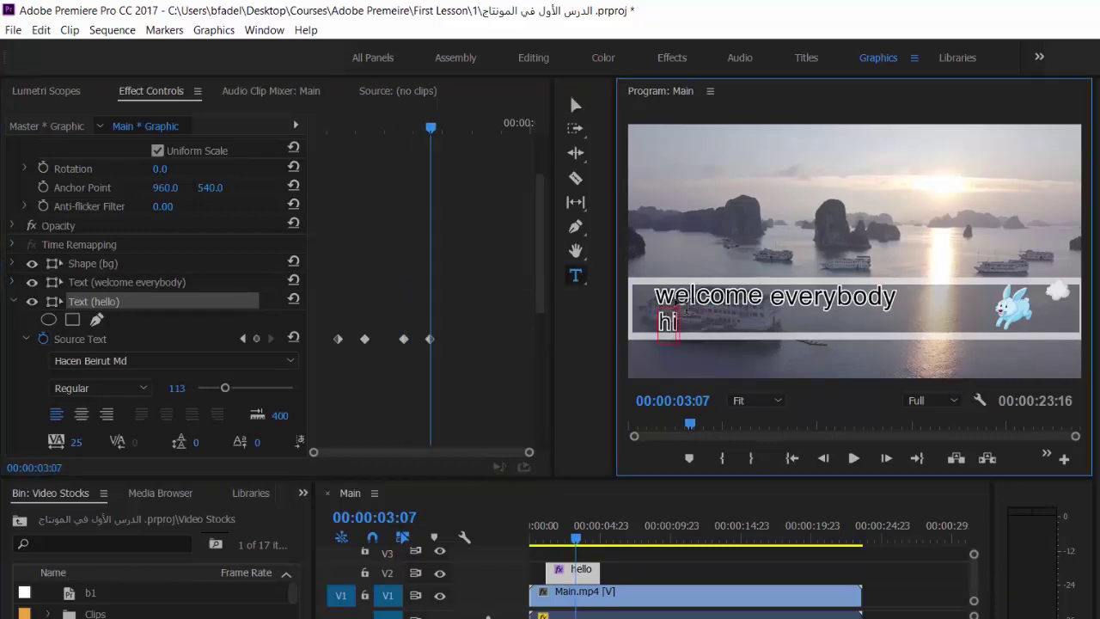
pyautogui.click(576, 105)
# - At 00:00:03:18, change the line to 'to everyone', then return to 00:00:01:08 to preview
pyautogui.moveTo(431, 128); pyautogui.dragTo(459, 136)
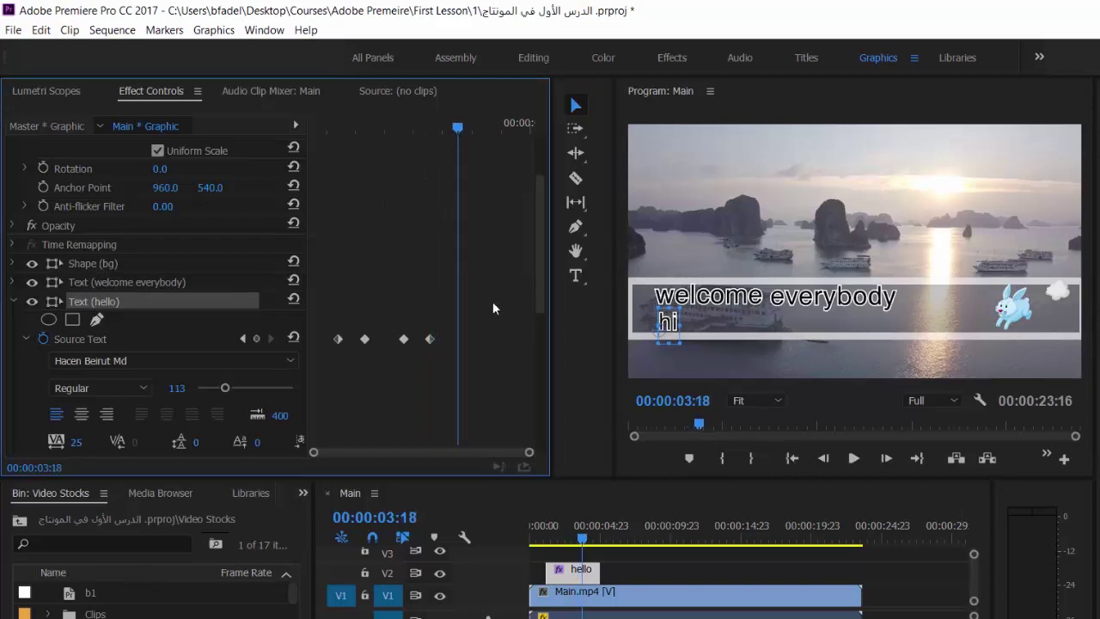
pyautogui.click(576, 275)
pyautogui.moveTo(684, 326); pyautogui.dragTo(626, 351)
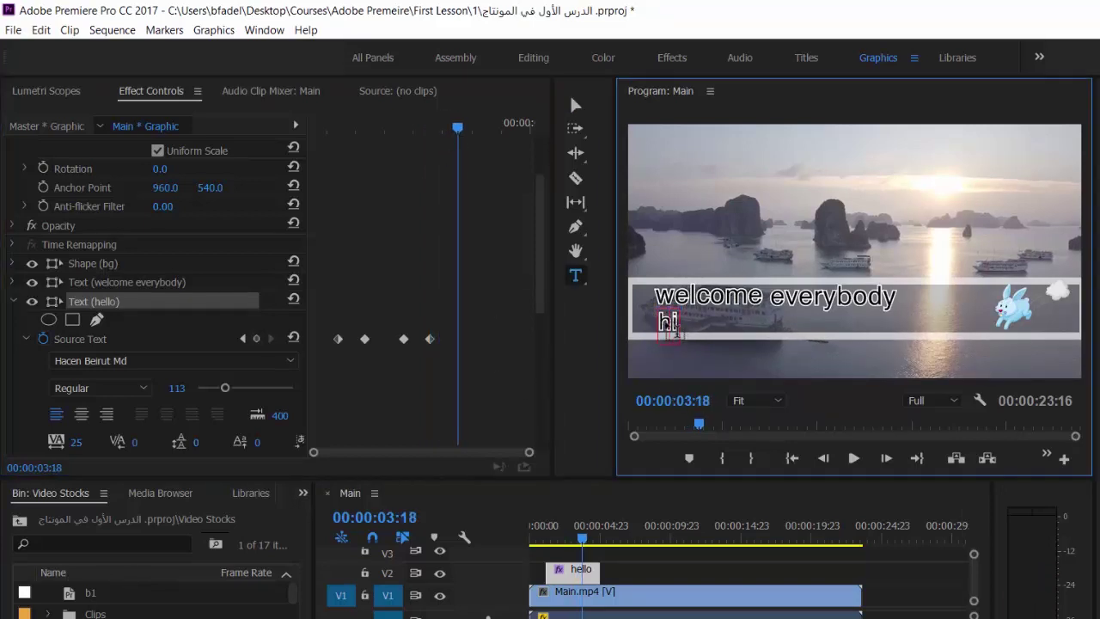
pyautogui.write('to')
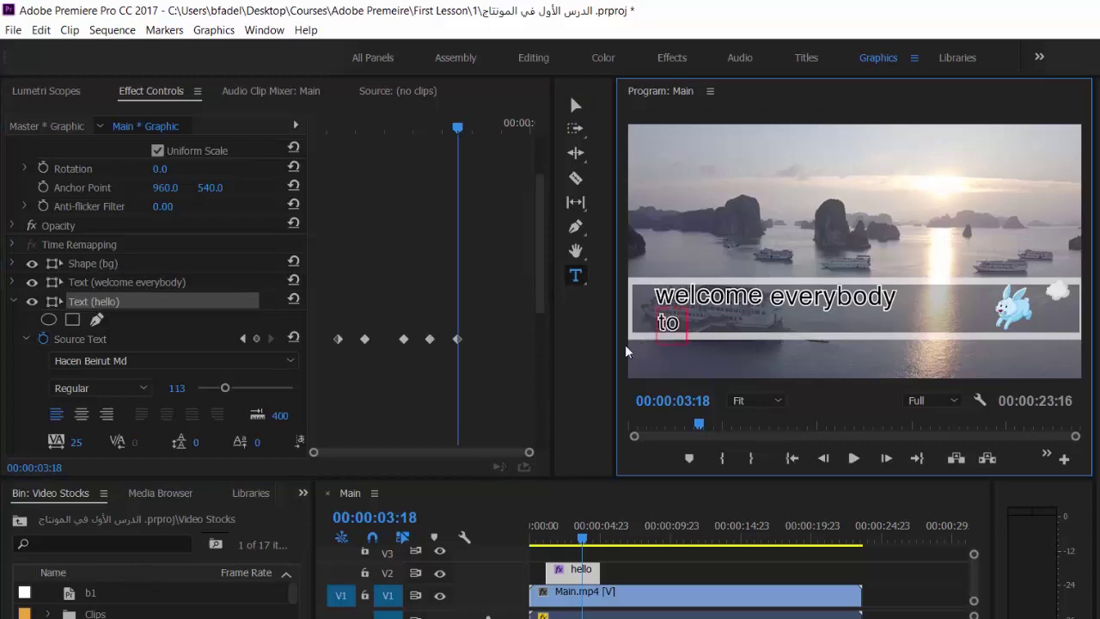
pyautogui.write(' everyone')
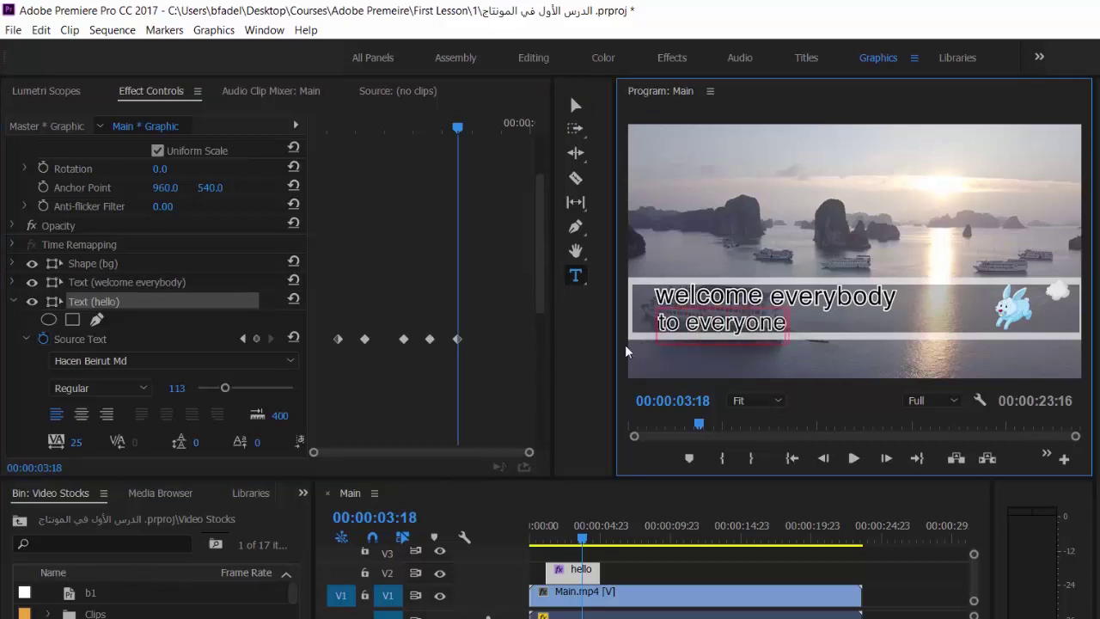
pyautogui.click(575, 107)
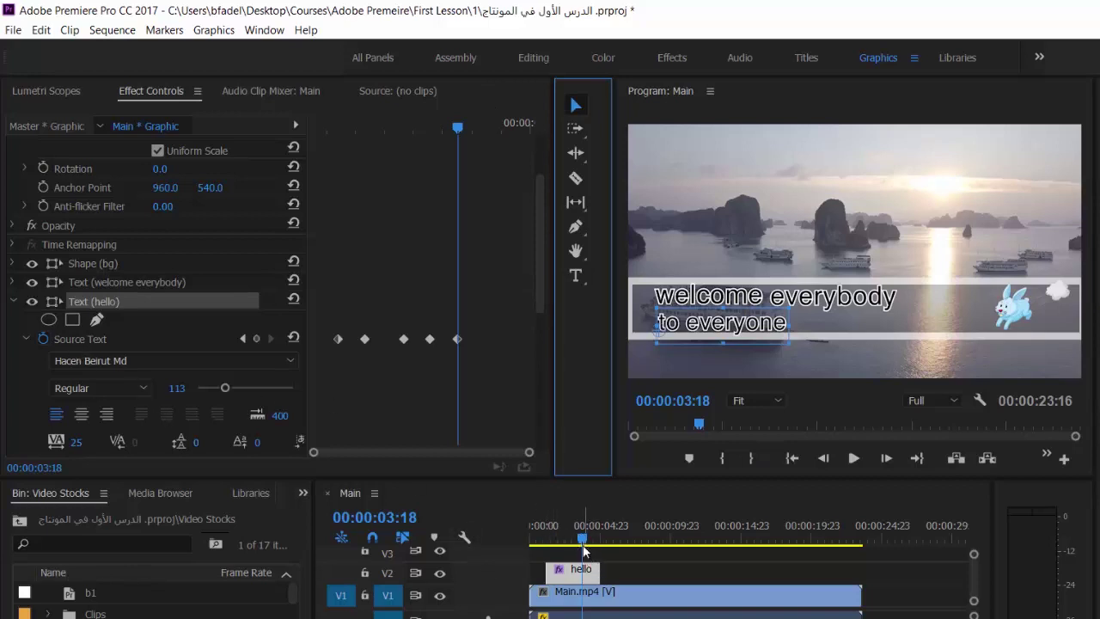
pyautogui.moveTo(582, 541); pyautogui.dragTo(550, 544)
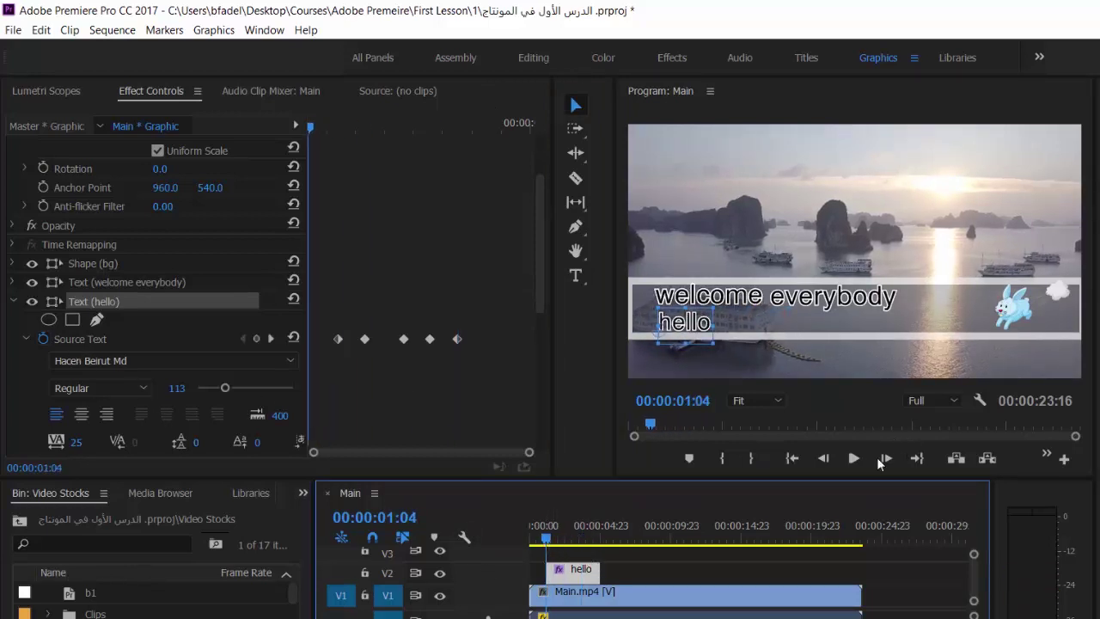
pyautogui.click(854, 458)
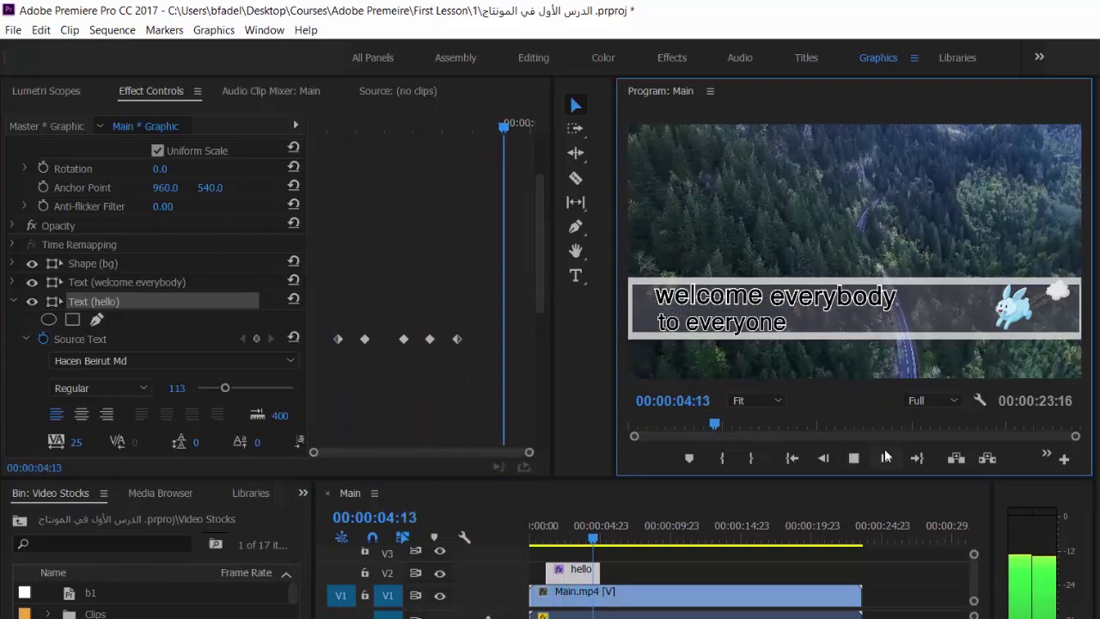
pyautogui.click(855, 459)
pyautogui.moveTo(561, 540)
pyautogui.mouseDown()
pyautogui.moveTo(560, 555)
pyautogui.moveTo(585, 555)
pyautogui.mouseUp()
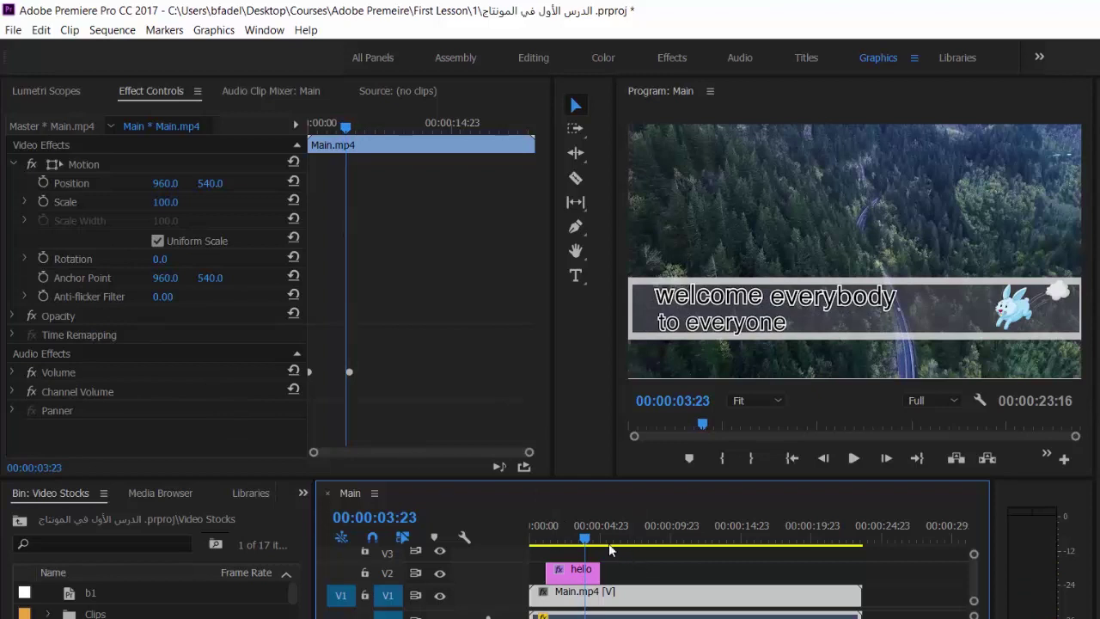
pyautogui.click(574, 571)
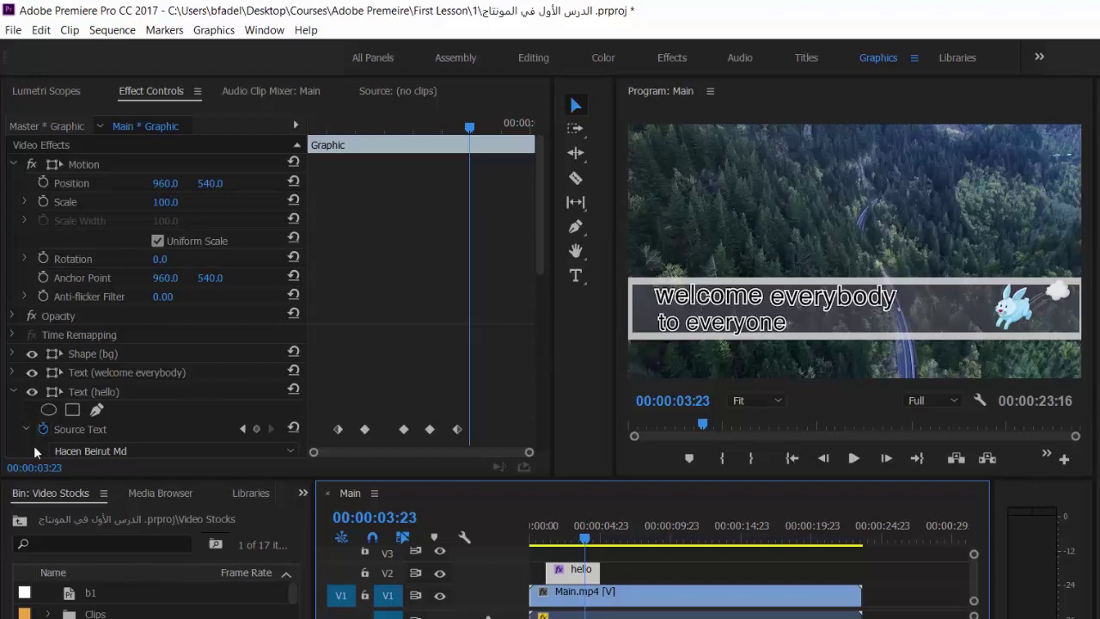
# - Review the Text (hello) Source Text font settings, then collapse the Text (hello) properties
pyautogui.scroll(-1, 51, 403)
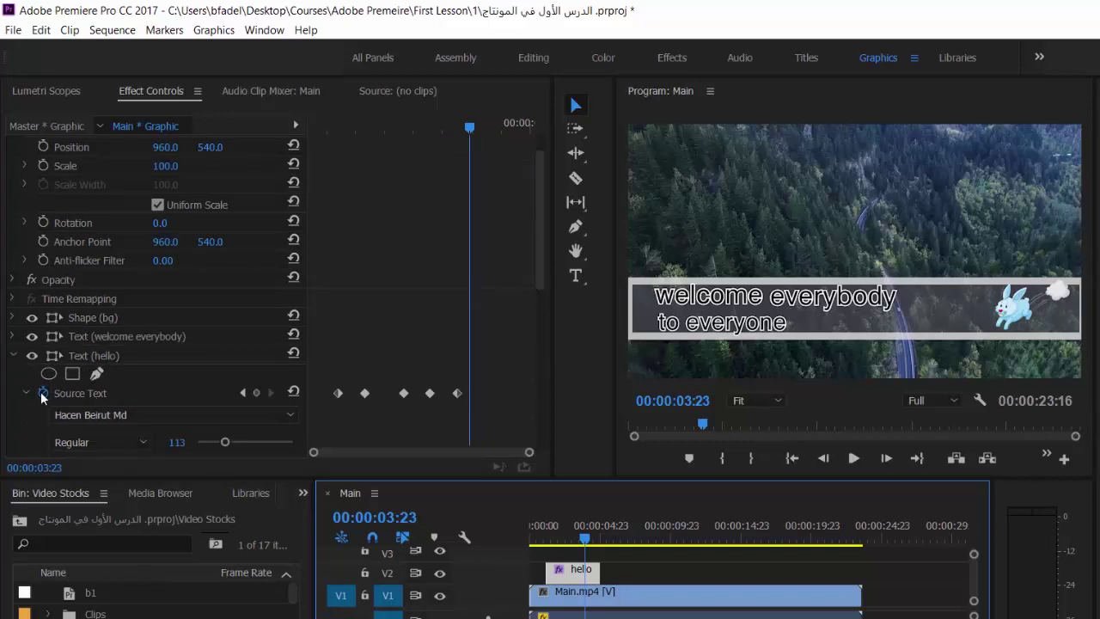
pyautogui.scroll(-3, 72, 385)
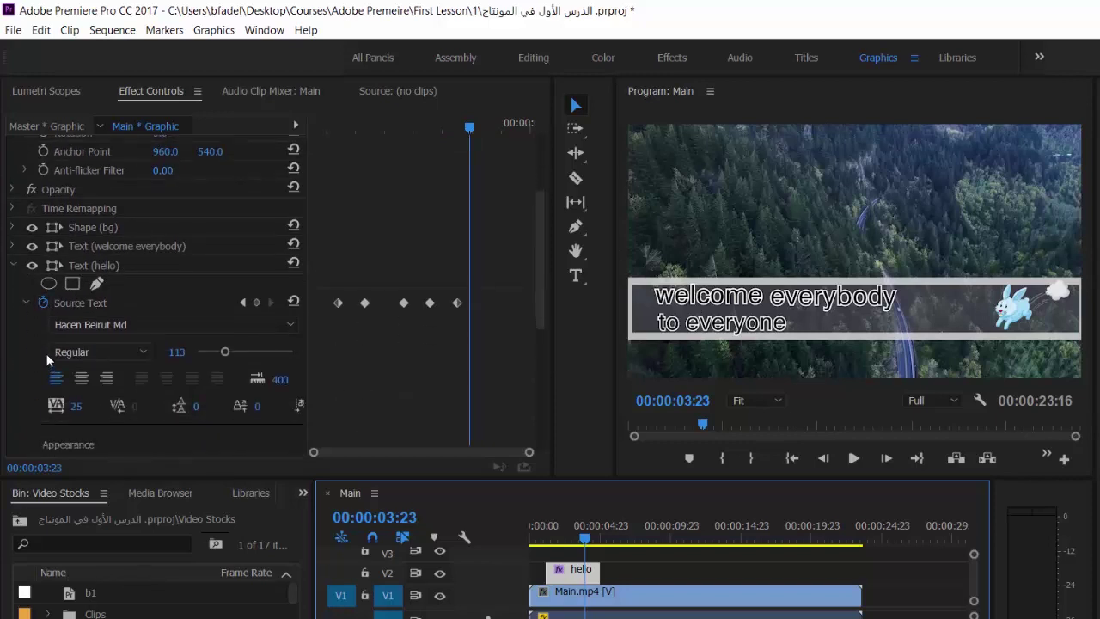
pyautogui.scroll(-2, 68, 325)
pyautogui.scroll(1, 41, 331)
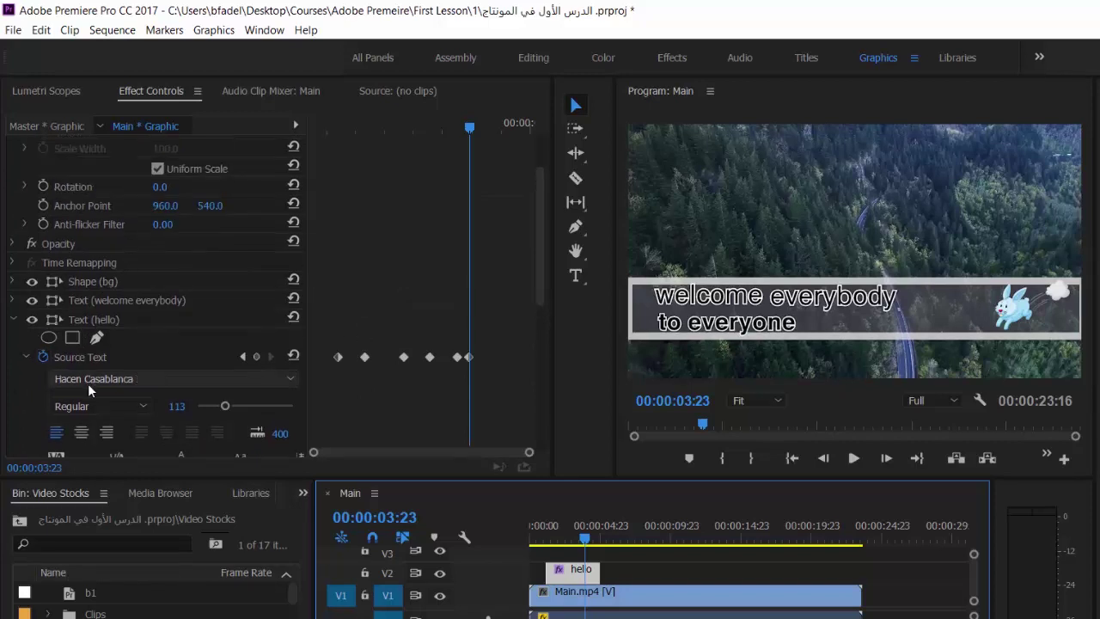
pyautogui.scroll(2, 88, 383)
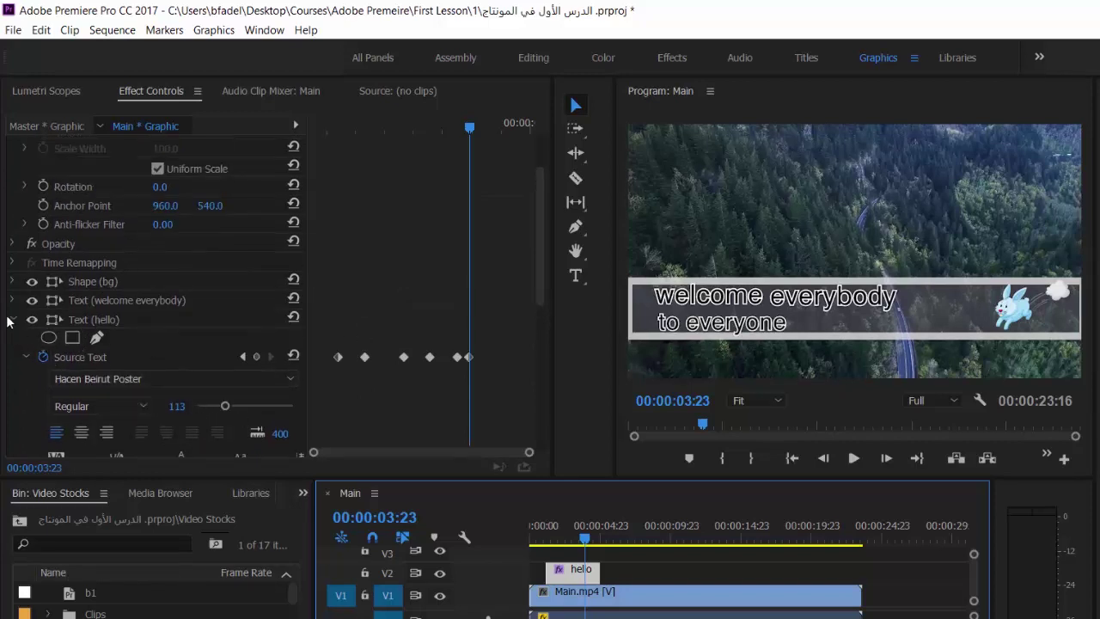
pyautogui.click(12, 319)
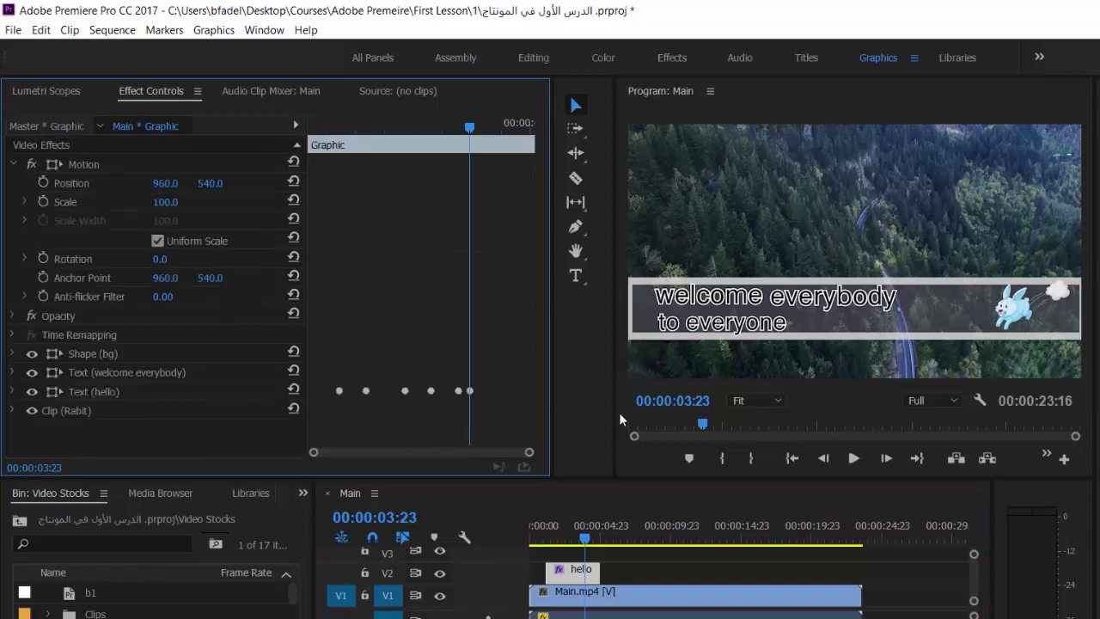
pyautogui.click(559, 542)
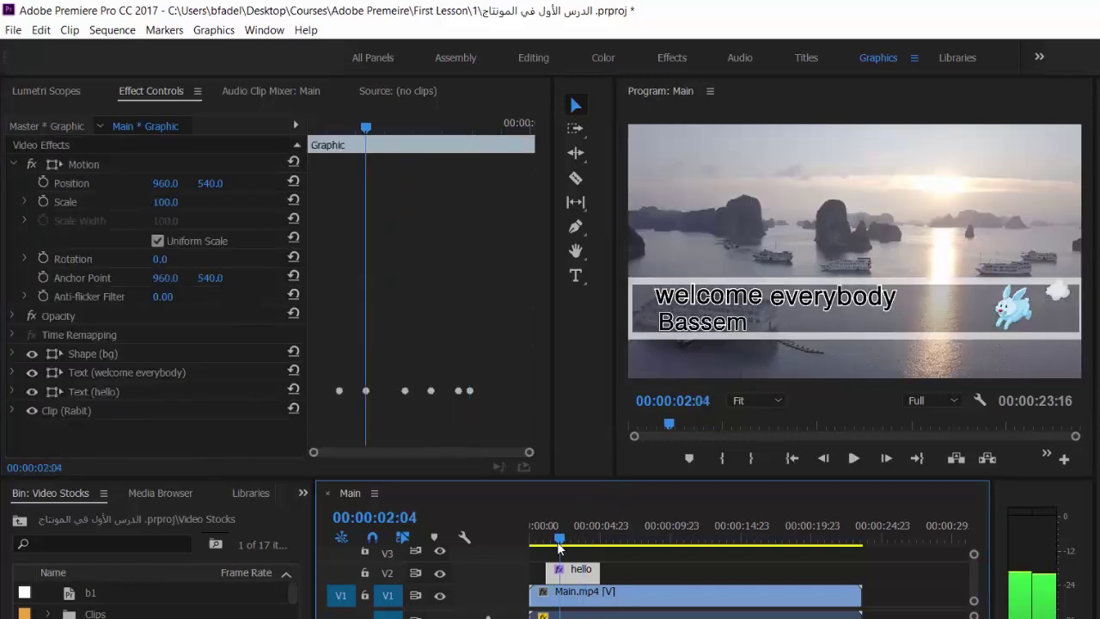
pyautogui.moveTo(558, 543); pyautogui.dragTo(550, 541)
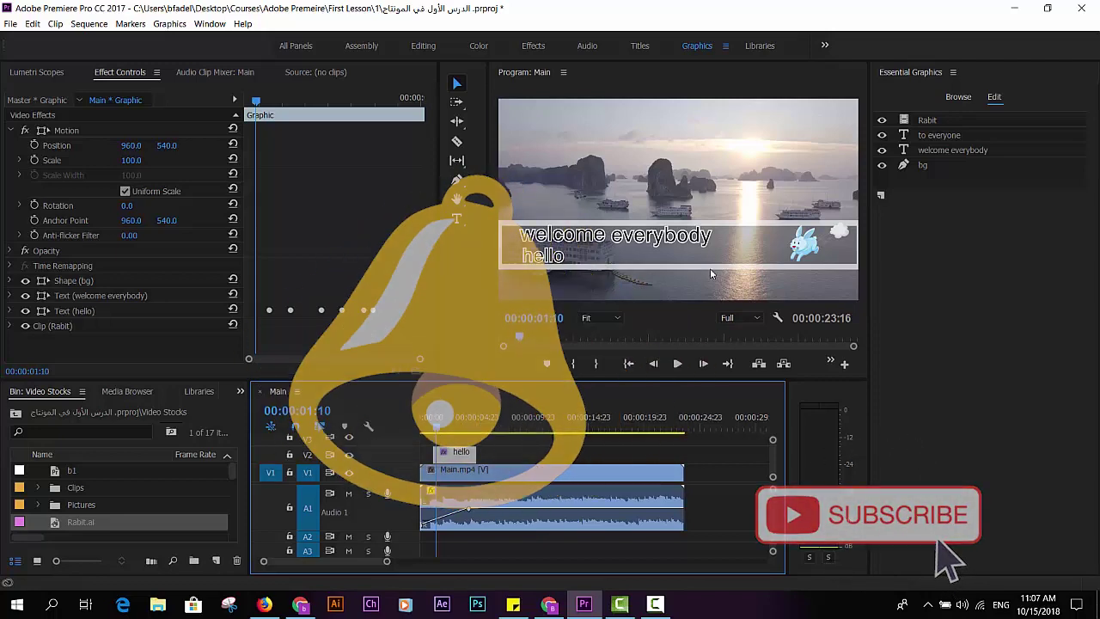
# - Save the project with Ctrl+S
pyautogui.hotkey('ctrl', 's')
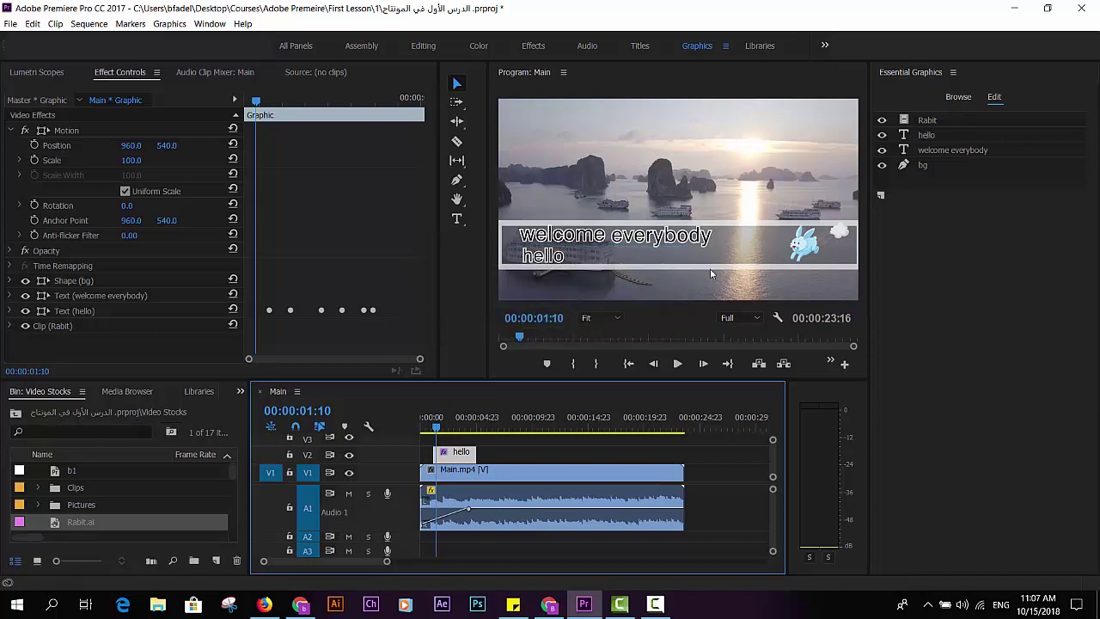